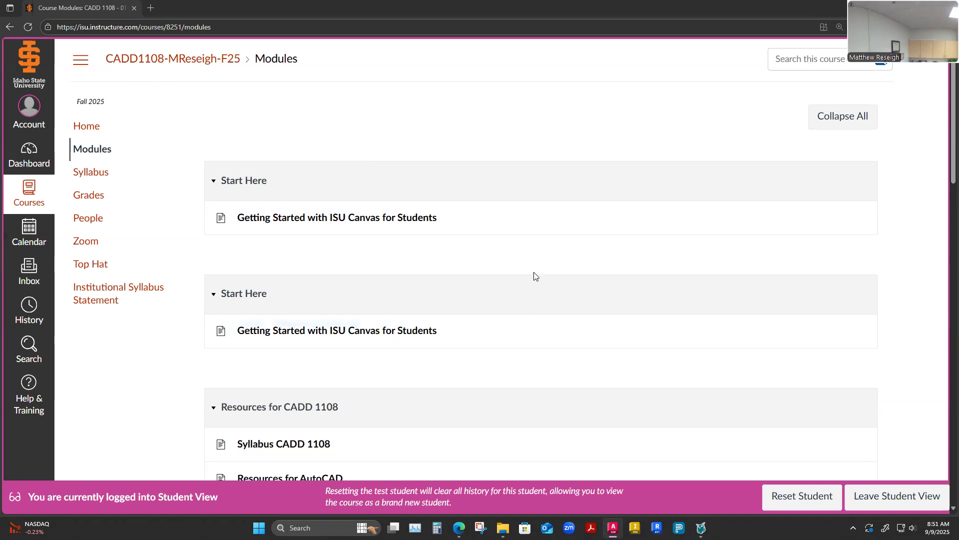
Collapse the Week 2 module in the CADD 1108 course module list.
{"action": "scroll", "coordinate": [536, 276], "scroll_direction": "down", "scroll_amount": 1}
{"action": "scroll", "coordinate": [536, 276], "scroll_direction": "down", "scroll_amount": 2}
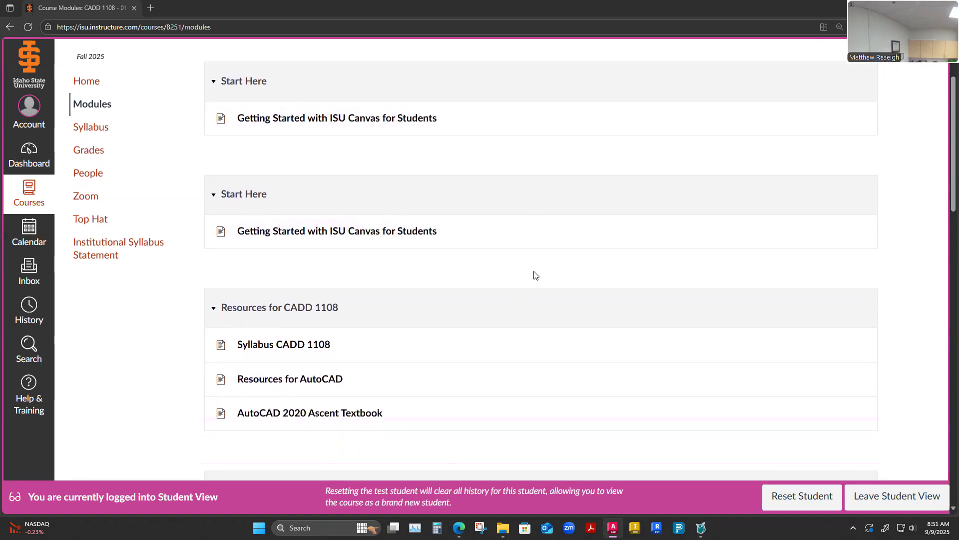
{"action": "scroll", "coordinate": [536, 276], "scroll_direction": "down", "scroll_amount": 3}
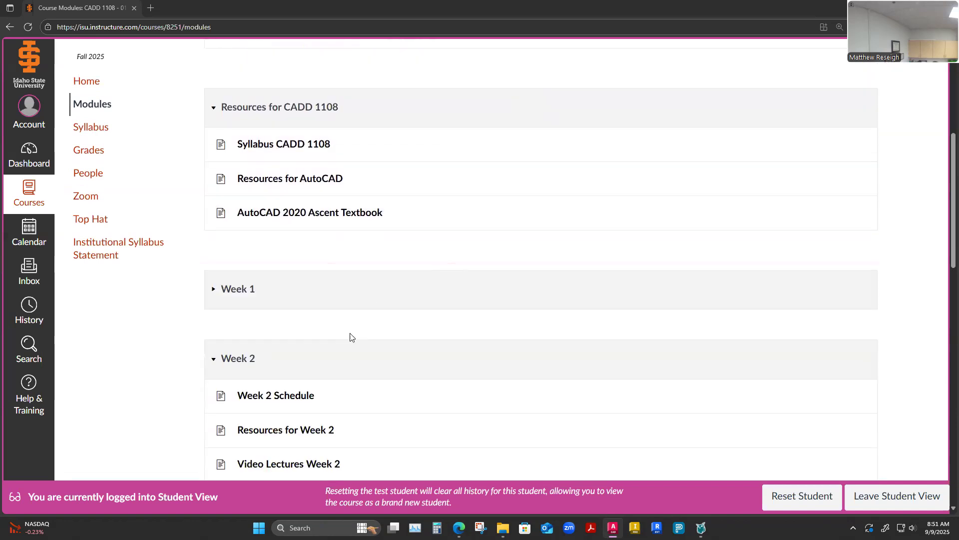
{"action": "scroll", "coordinate": [229, 305], "scroll_direction": "down", "scroll_amount": 2}
{"action": "scroll", "coordinate": [214, 263], "scroll_direction": "down", "scroll_amount": 1}
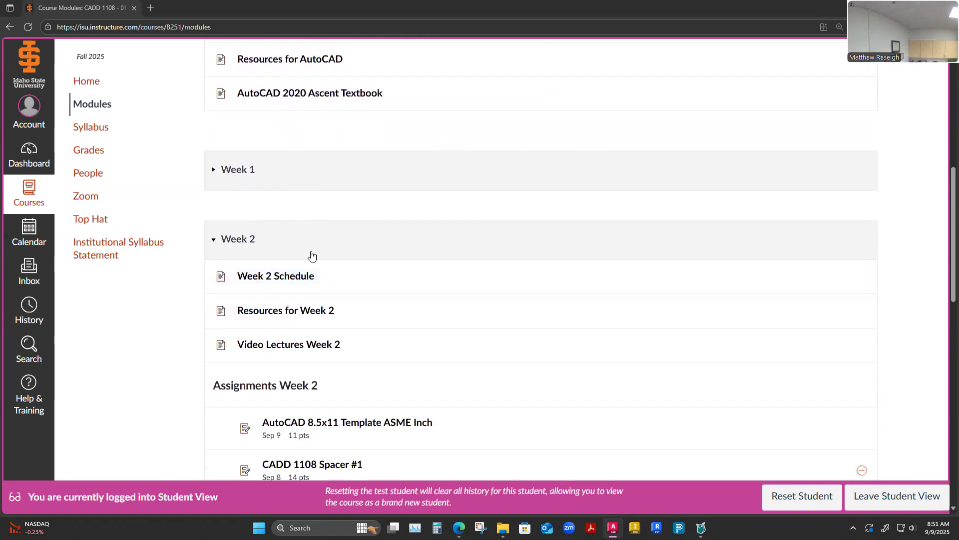
{"action": "left_click", "coordinate": [214, 208]}
Look through the Week 3 assignments and open the CADD 1108 Base Plate assignment.
{"action": "scroll", "coordinate": [416, 232], "scroll_direction": "down", "scroll_amount": 3}
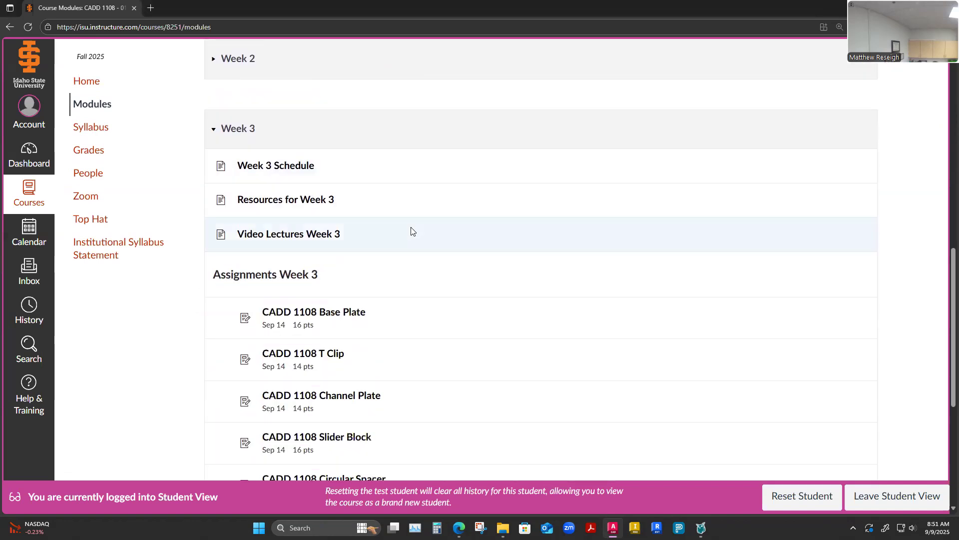
{"action": "scroll", "coordinate": [368, 278], "scroll_direction": "down", "scroll_amount": 1}
{"action": "scroll", "coordinate": [358, 278], "scroll_direction": "down", "scroll_amount": 2}
{"action": "scroll", "coordinate": [358, 278], "scroll_direction": "down", "scroll_amount": 1}
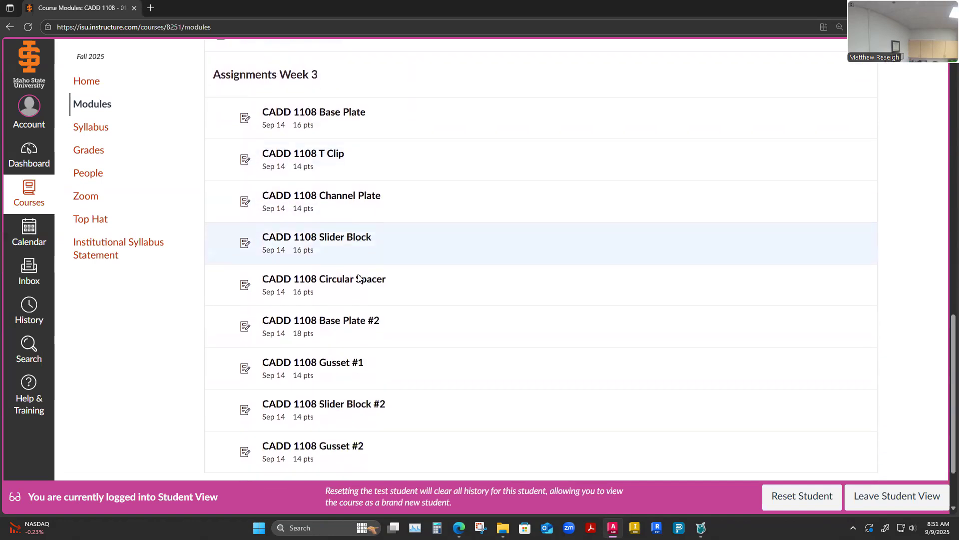
{"action": "scroll", "coordinate": [358, 372], "scroll_direction": "down", "scroll_amount": 1}
{"action": "scroll", "coordinate": [357, 372], "scroll_direction": "up", "scroll_amount": 1}
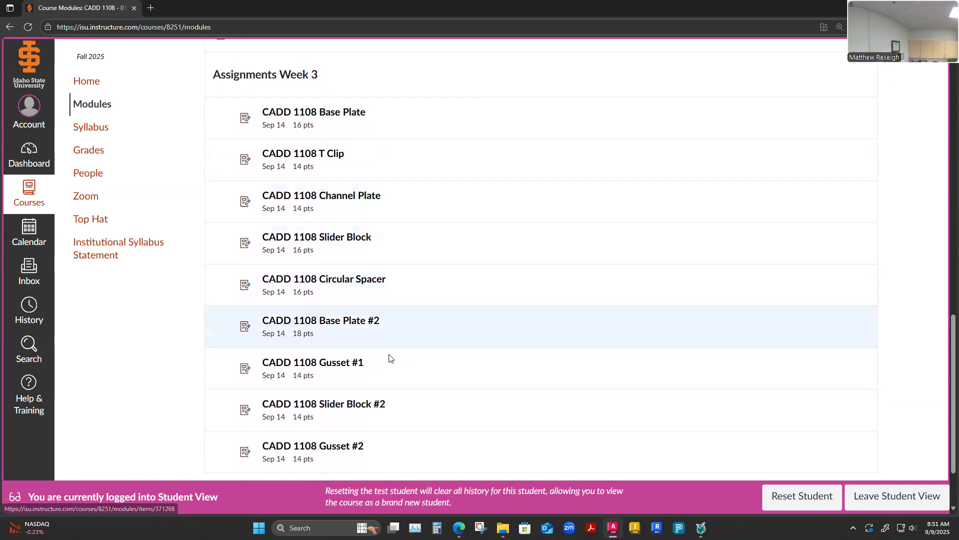
{"action": "scroll", "coordinate": [398, 336], "scroll_direction": "down", "scroll_amount": 1}
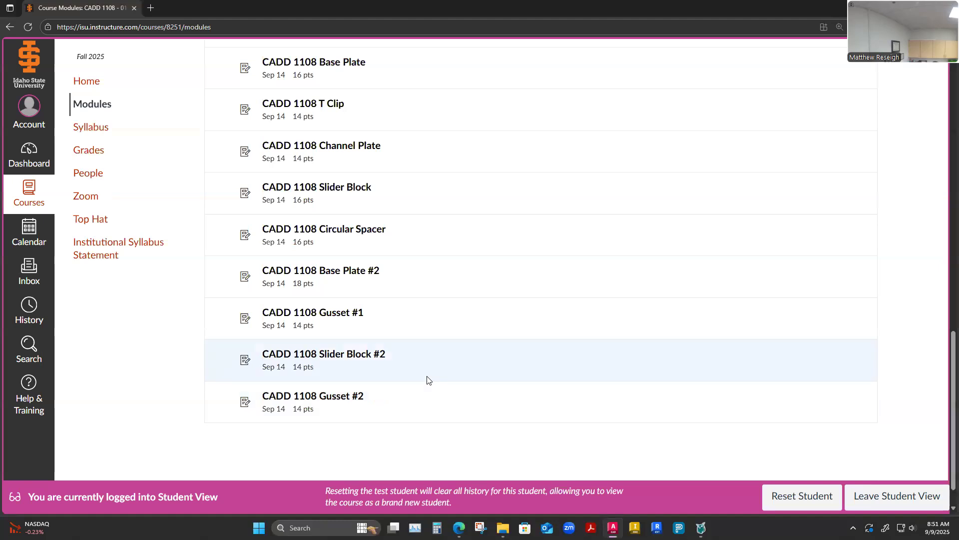
{"action": "scroll", "coordinate": [423, 394], "scroll_direction": "up", "scroll_amount": 5}
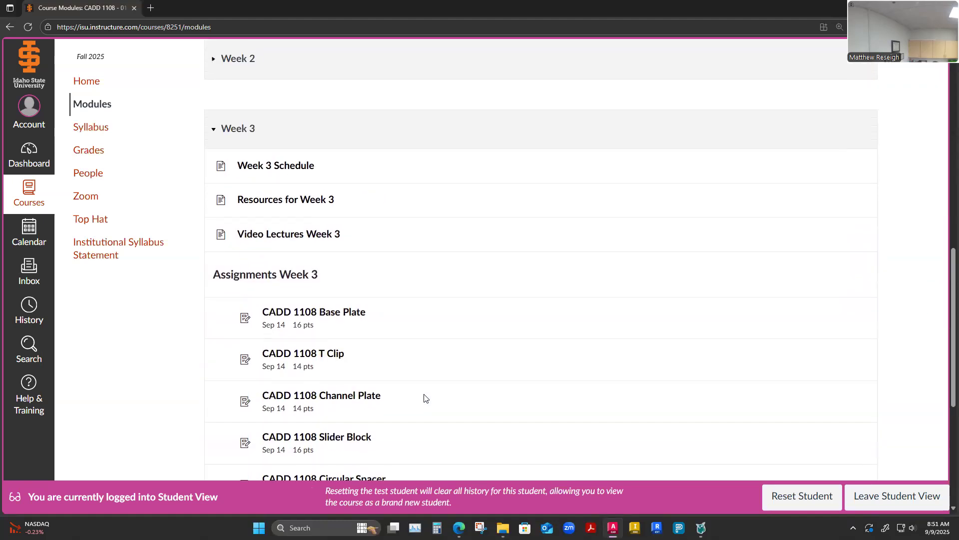
{"action": "left_click", "coordinate": [333, 318]}
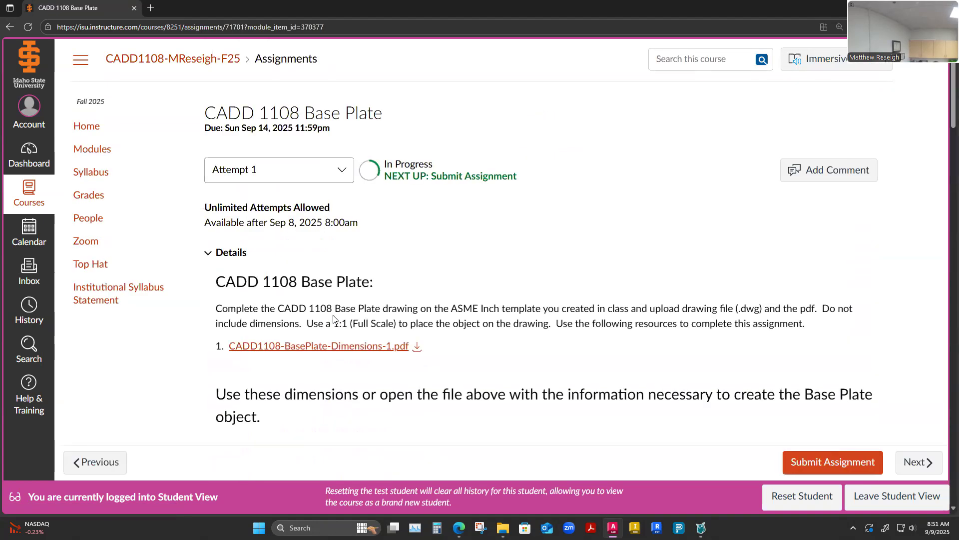
Read the Base Plate assignment instructions and examine its dimensioned drawing.
{"action": "scroll", "coordinate": [475, 222], "scroll_direction": "down", "scroll_amount": 4}
{"action": "scroll", "coordinate": [474, 239], "scroll_direction": "up", "scroll_amount": 2}
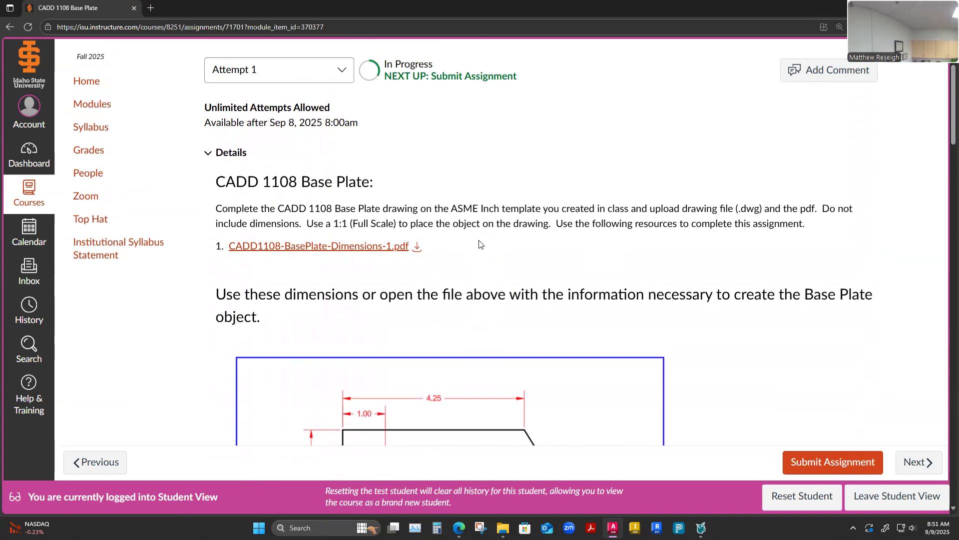
{"action": "scroll", "coordinate": [492, 255], "scroll_direction": "down", "scroll_amount": 1}
{"action": "scroll", "coordinate": [497, 263], "scroll_direction": "down", "scroll_amount": 1}
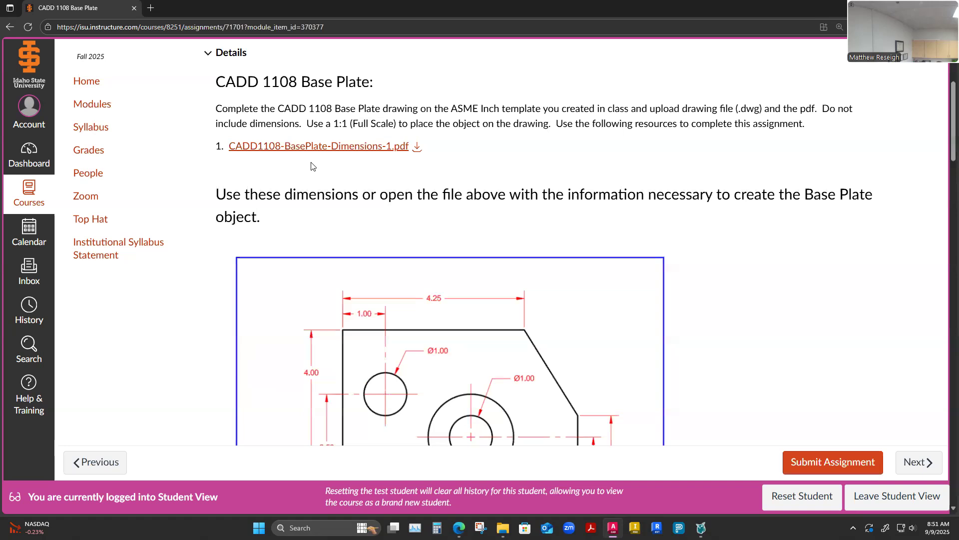
{"action": "scroll", "coordinate": [366, 189], "scroll_direction": "down", "scroll_amount": 2}
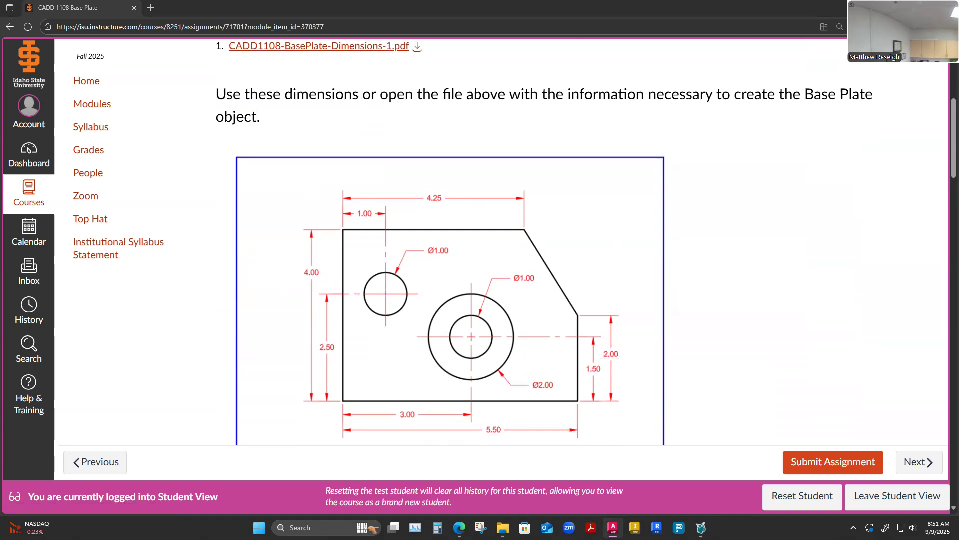
Open the CADD1108-BasePlate-Dimensions PDF from the 3-Week 3 folder in File Explorer and move it off this screen.
{"action": "left_click", "coordinate": [502, 527]}
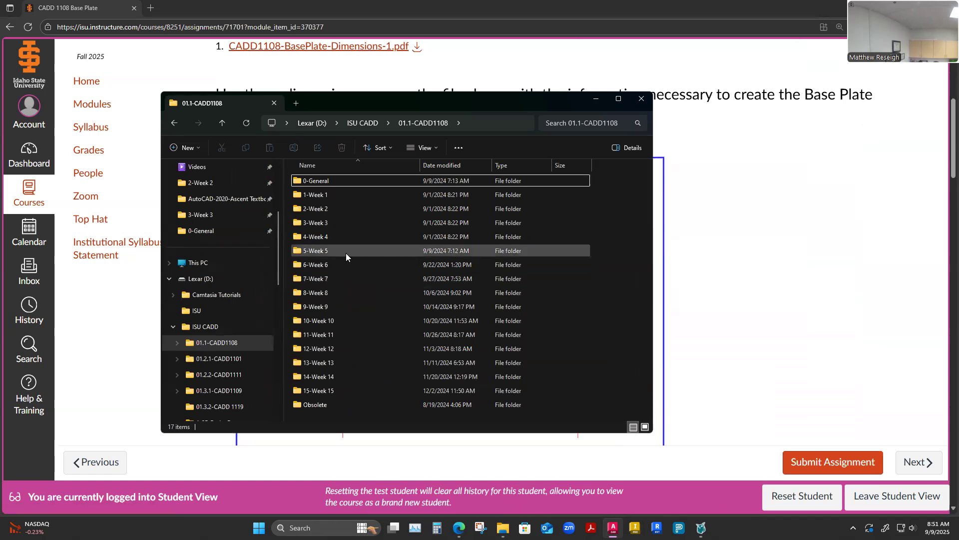
{"action": "double_click", "coordinate": [330, 221]}
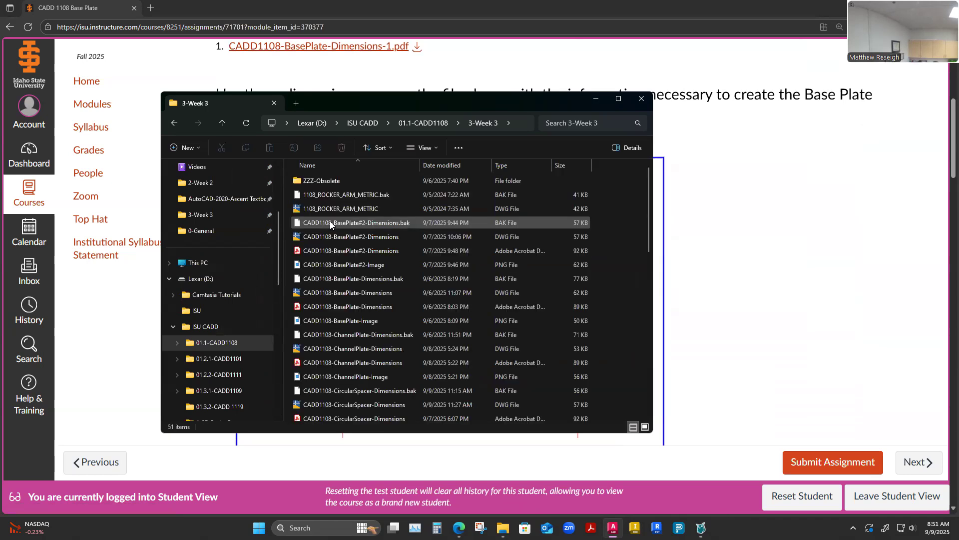
{"action": "left_click", "coordinate": [346, 308]}
{"action": "double_click", "coordinate": [346, 308]}
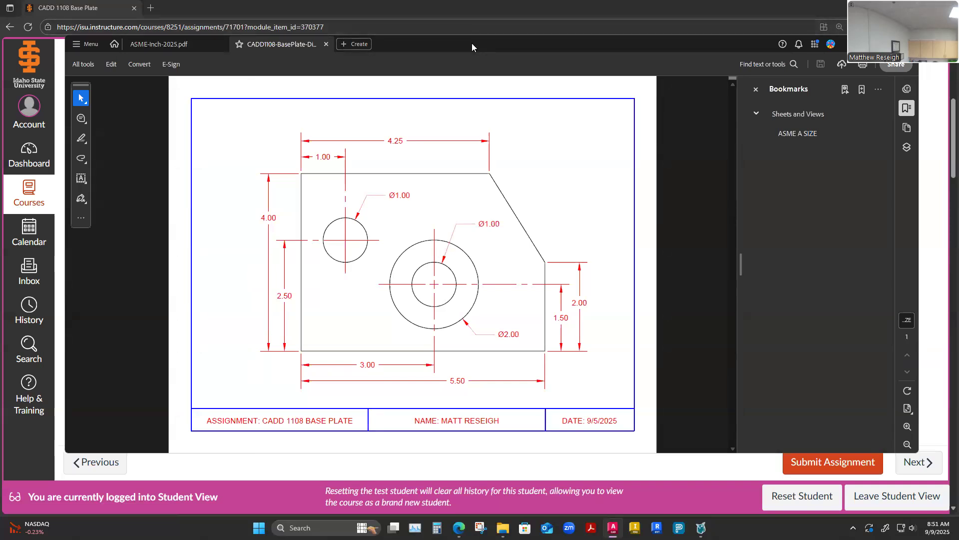
{"action": "left_click_drag", "start_coordinate": [472, 44], "coordinate": [0, 100]}
{"action": "left_click", "coordinate": [750, 350]}
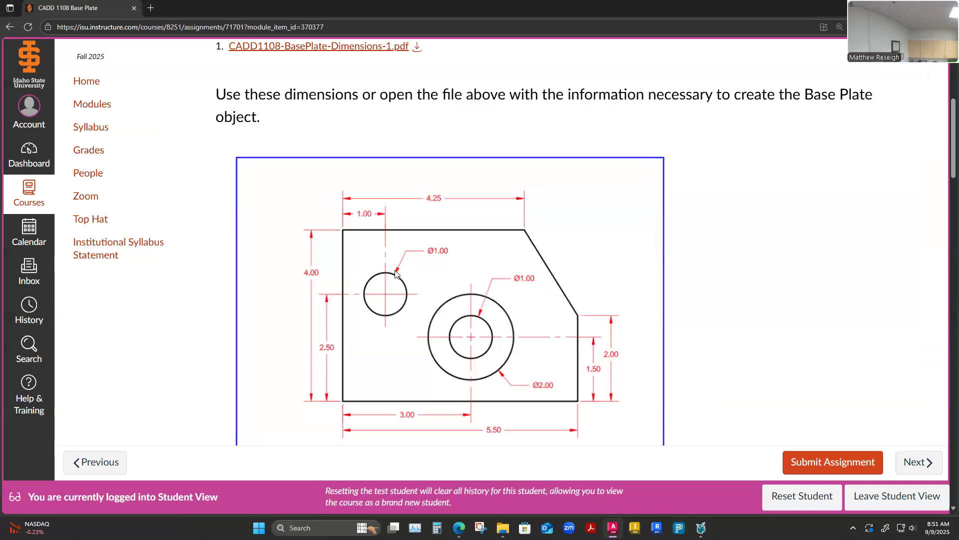
Examine the assignment's example of the finished Base Plate drawing without dimensions.
{"action": "scroll", "coordinate": [417, 312], "scroll_direction": "down", "scroll_amount": 3}
{"action": "scroll", "coordinate": [413, 314], "scroll_direction": "down", "scroll_amount": 6}
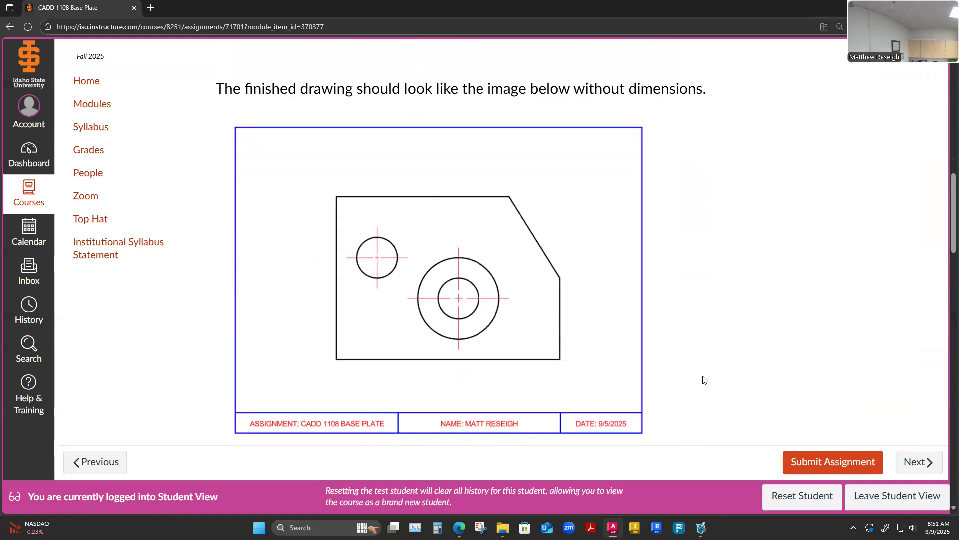
{"action": "scroll", "coordinate": [702, 380], "scroll_direction": "up", "scroll_amount": 15}
{"action": "scroll", "coordinate": [702, 380], "scroll_direction": "up", "scroll_amount": 2}
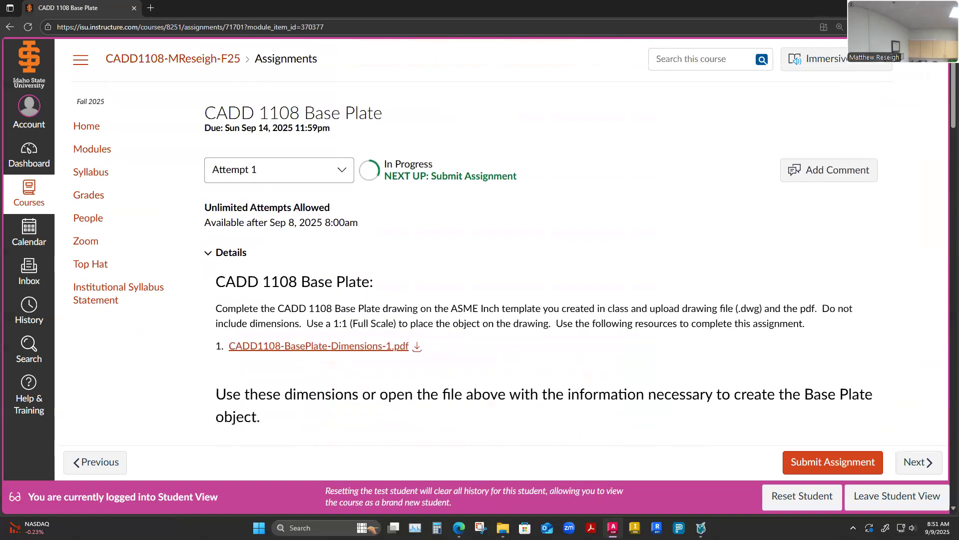
Switch to AutoCAD and open the ASME-Inch-2025-InClass template from the 0-General folder of 01.1-CADD1108.
{"action": "key", "text": "alt+Tab"}
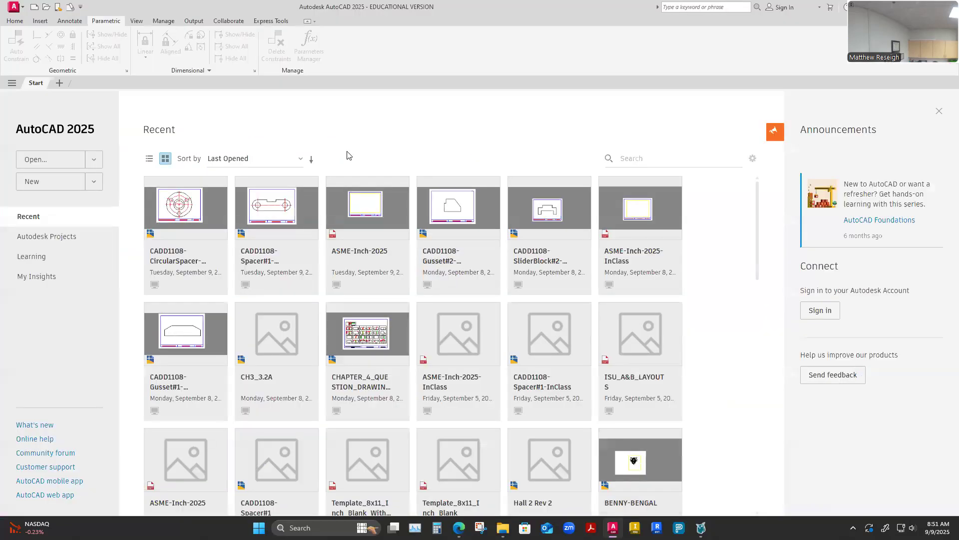
{"action": "left_click", "coordinate": [45, 7]}
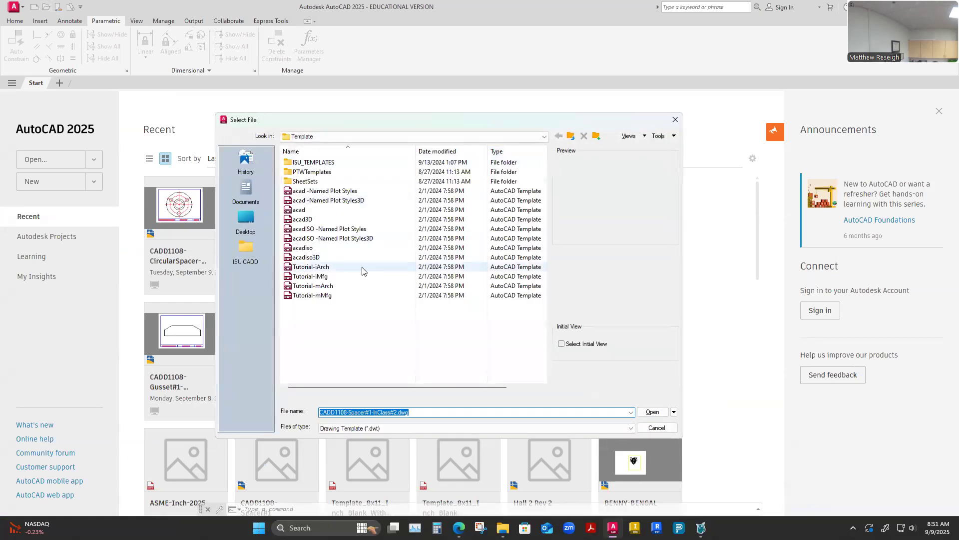
{"action": "left_click", "coordinate": [245, 249]}
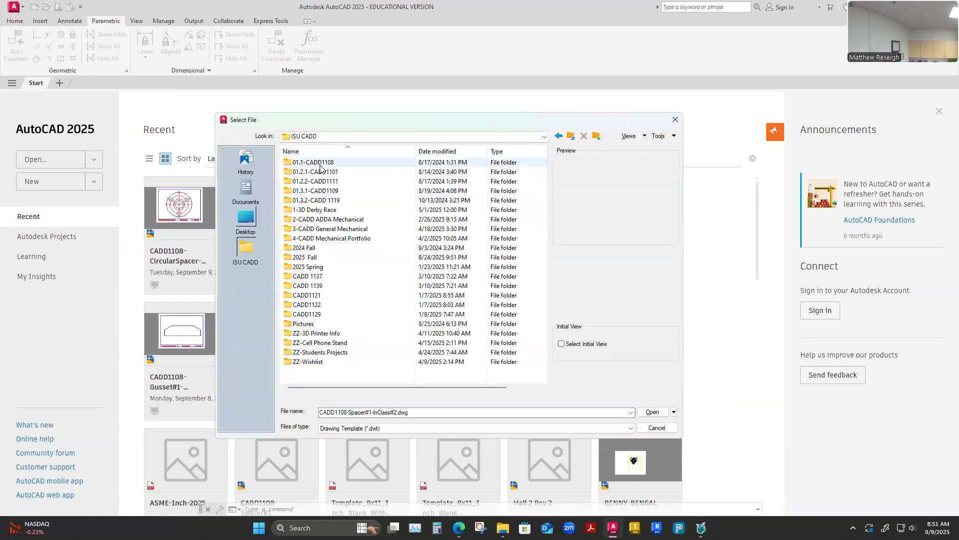
{"action": "double_click", "coordinate": [315, 162]}
{"action": "left_click", "coordinate": [317, 164]}
{"action": "double_click", "coordinate": [317, 164]}
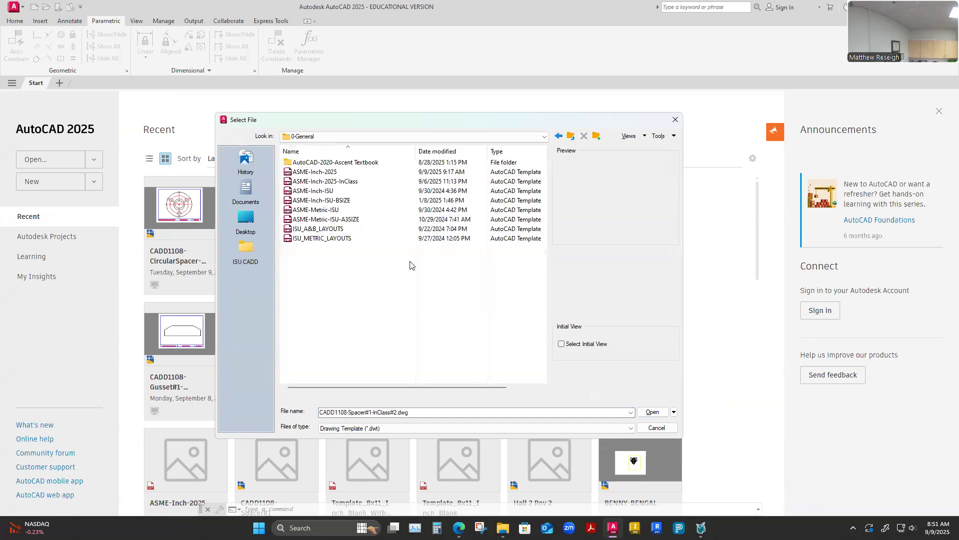
{"action": "left_click", "coordinate": [318, 182]}
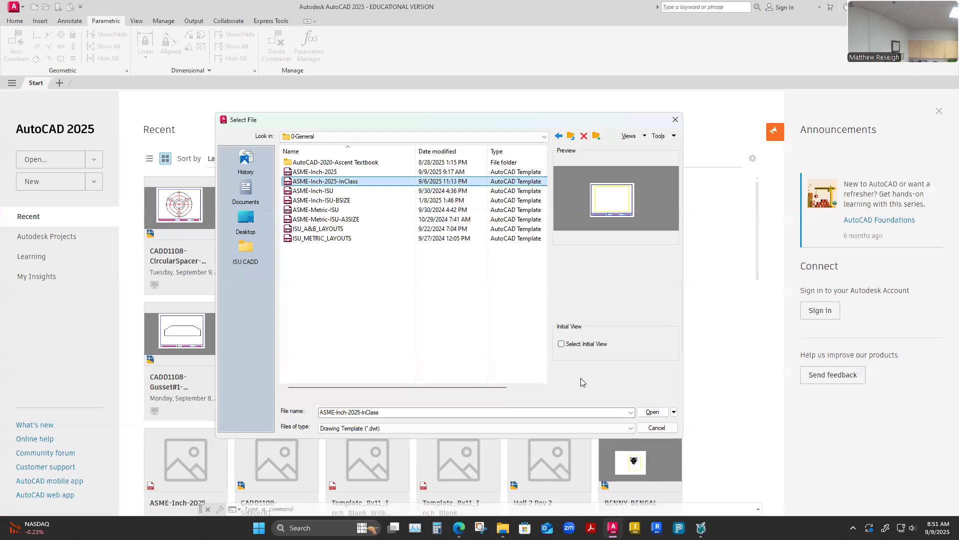
{"action": "left_click", "coordinate": [652, 412]}
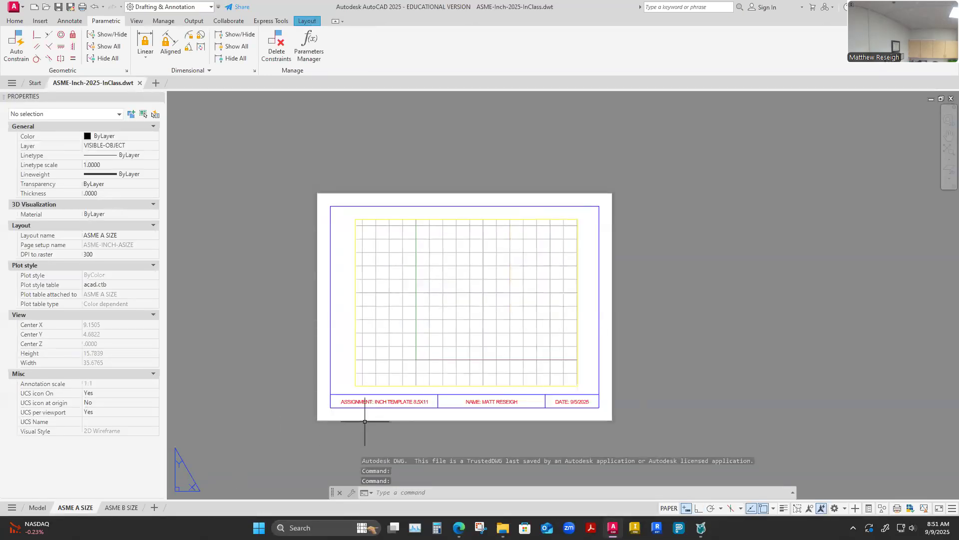
Check the template's model space, its ASME A SIZE layout and its text and dimension styles.
{"action": "left_click", "coordinate": [37, 508]}
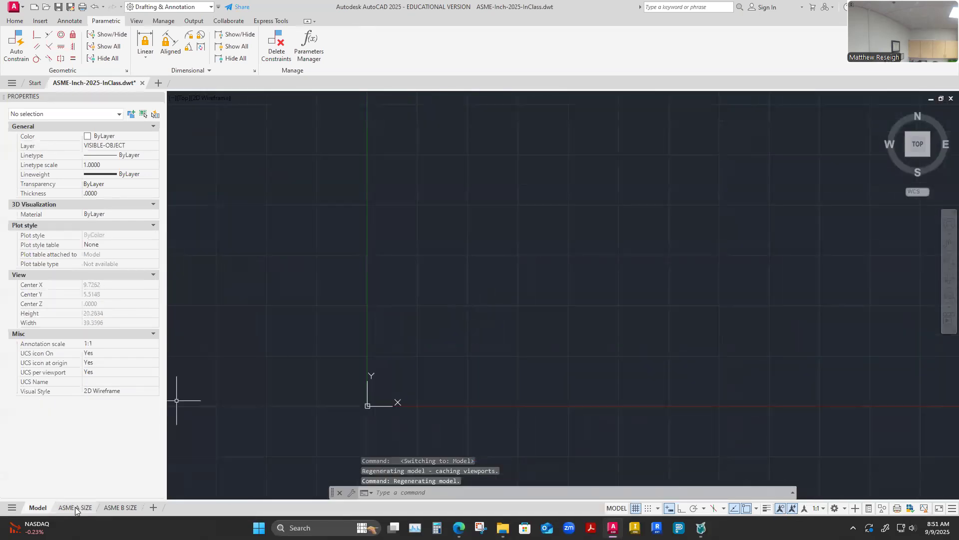
{"action": "left_click", "coordinate": [75, 507]}
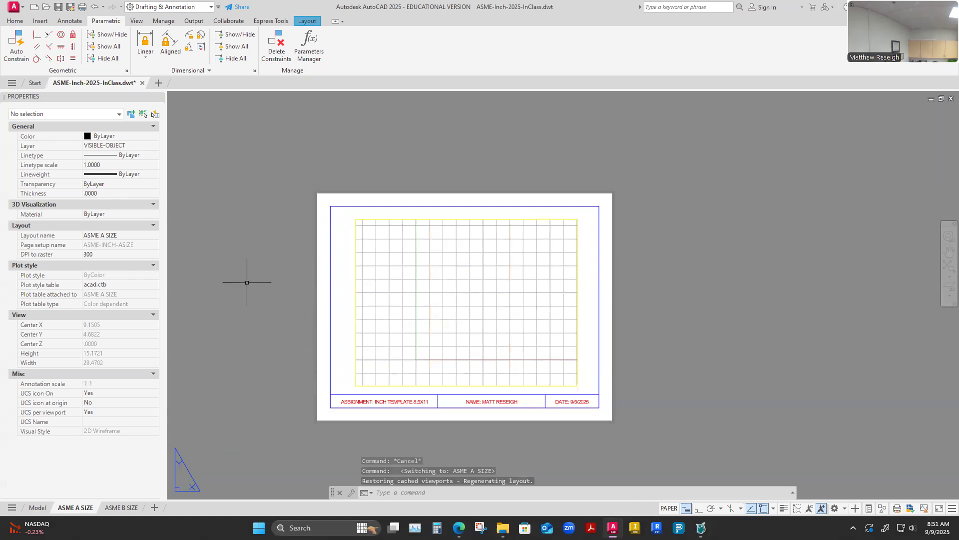
{"action": "left_click", "coordinate": [15, 21]}
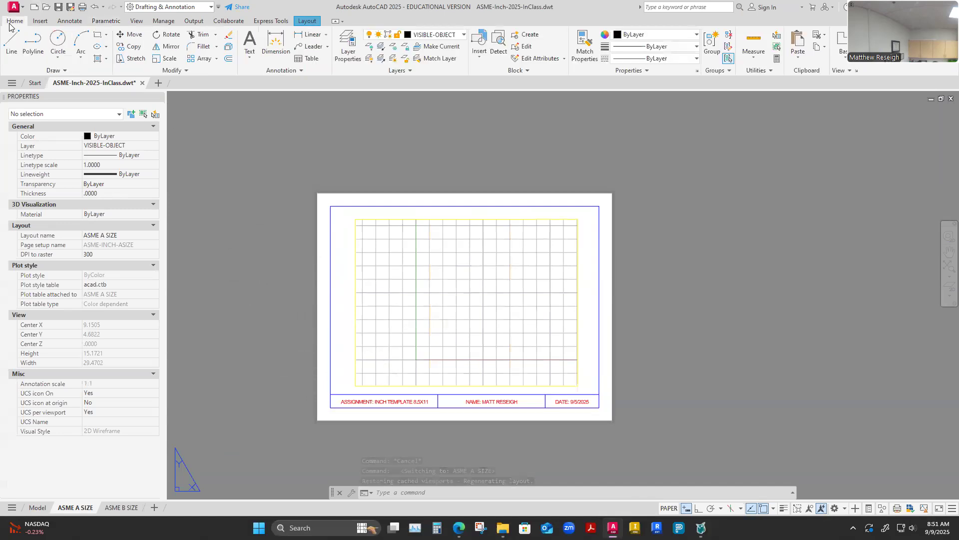
{"action": "left_click", "coordinate": [68, 21]}
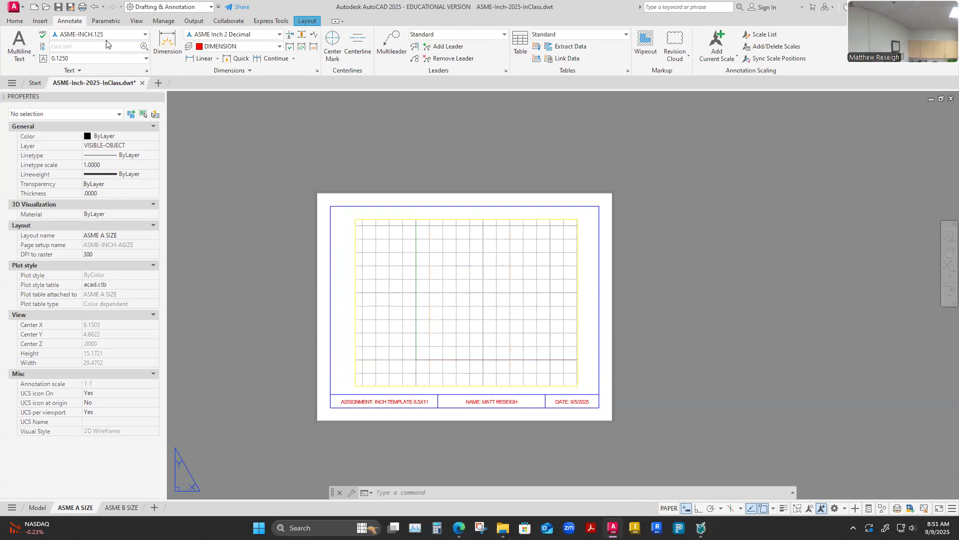
{"action": "left_click", "coordinate": [11, 21]}
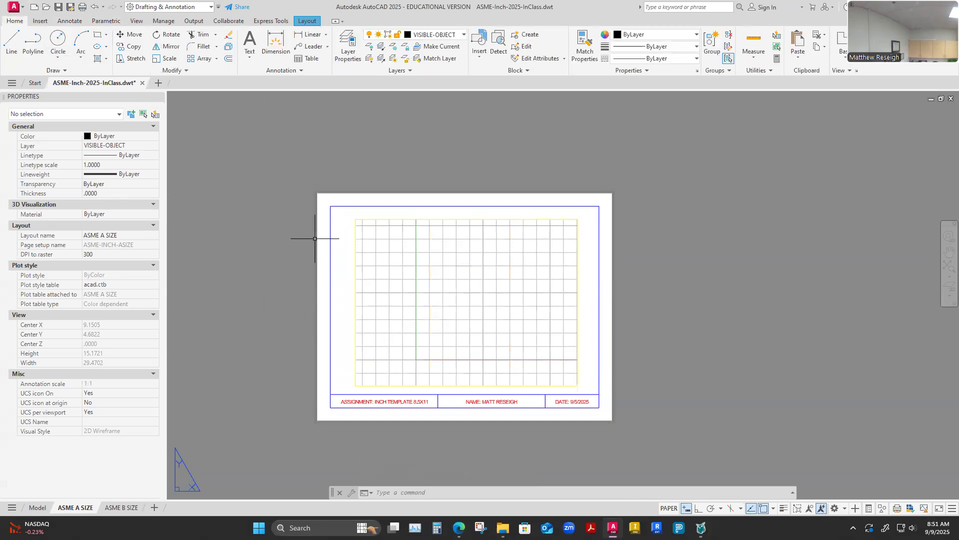
Start saving the template as a new file and choose the 3-Week 3 folder of 01.1-CADD1108 as destination.
{"action": "left_click", "coordinate": [68, 8]}
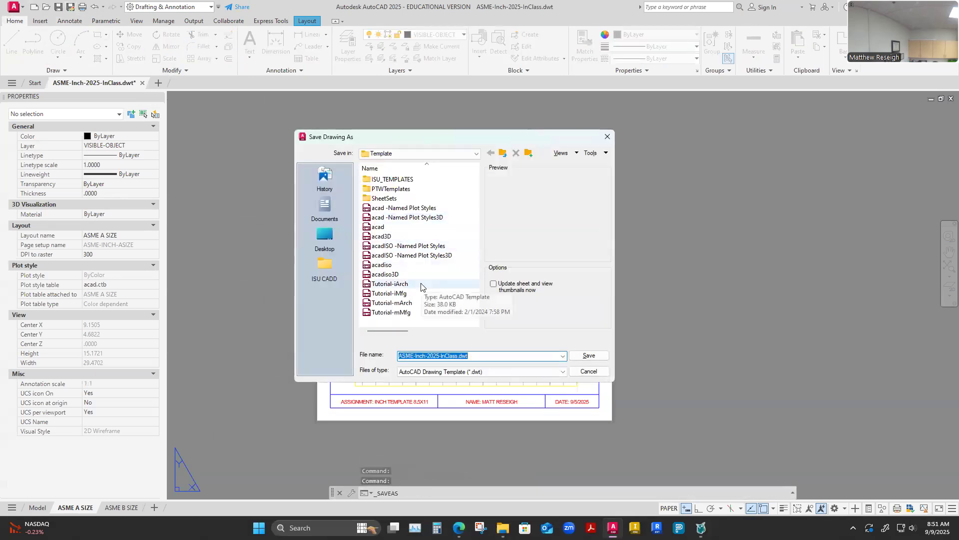
{"action": "left_click", "coordinate": [333, 272]}
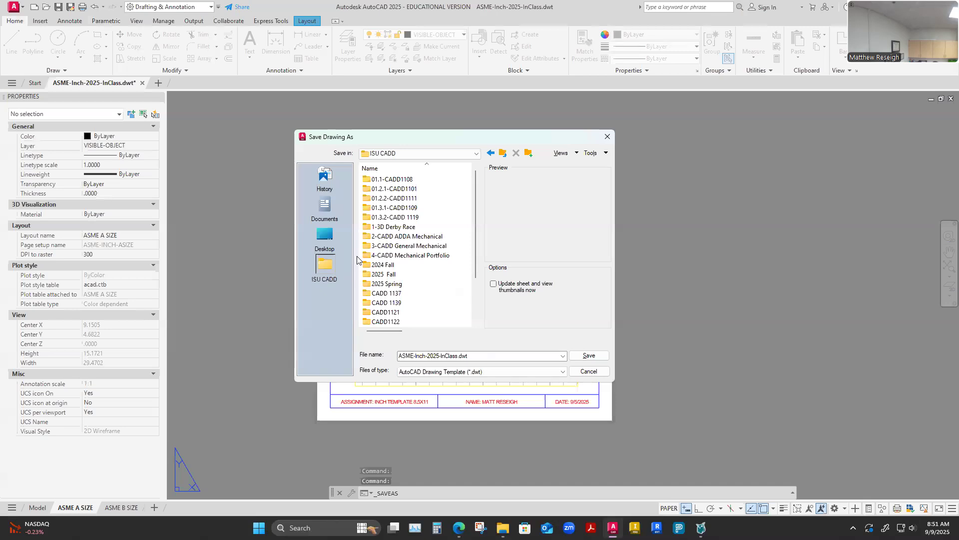
{"action": "double_click", "coordinate": [392, 179]}
{"action": "double_click", "coordinate": [390, 208]}
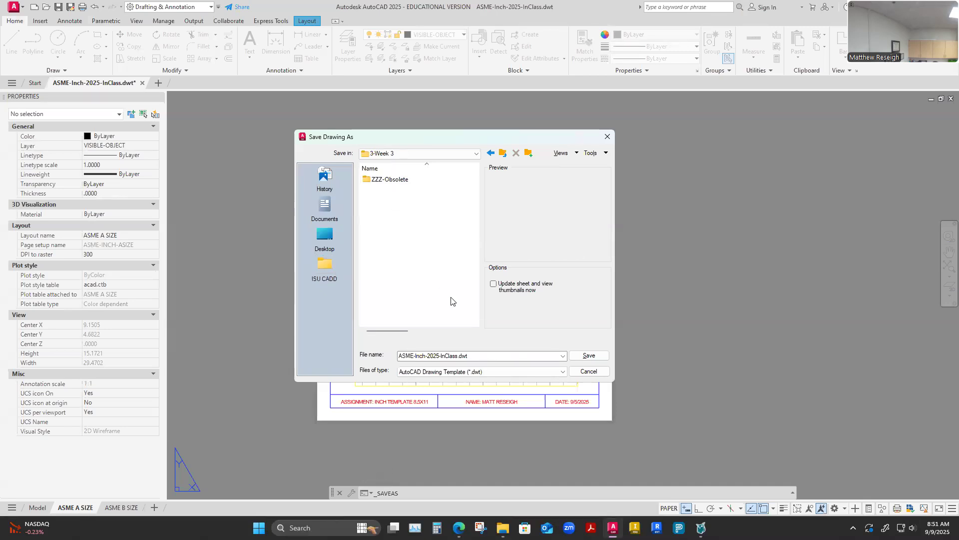
Set the file name of the new file to CADD1108-BasePlate.
{"action": "left_click", "coordinate": [473, 356]}
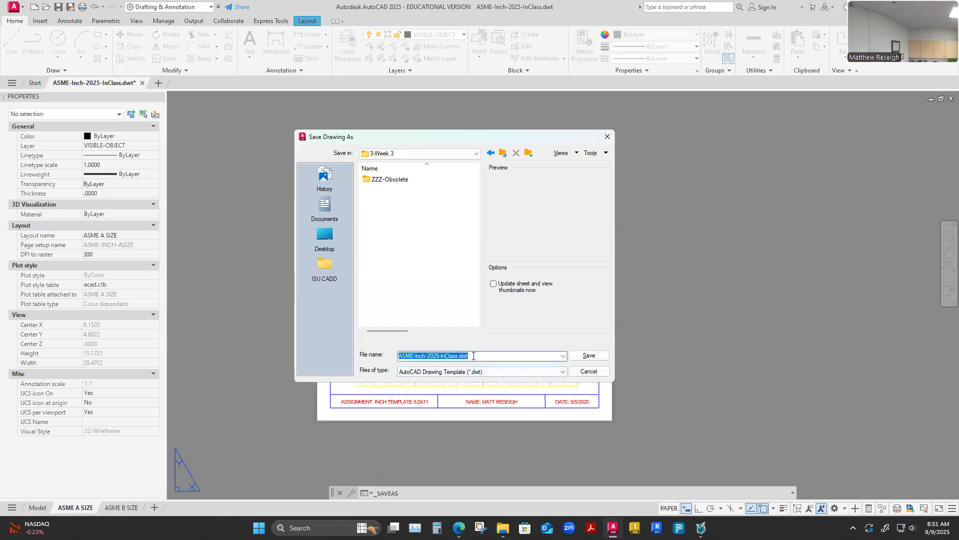
{"action": "type", "text": "c"}
{"action": "type", "text": "CADD"}
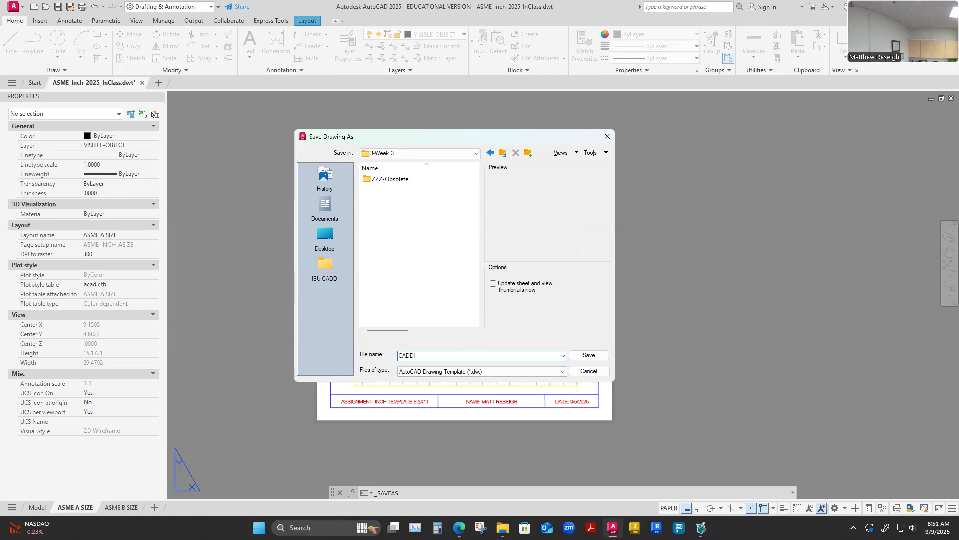
{"action": "type", "text": "1108-BASE"}
{"action": "key", "text": "BackSpace"}
{"action": "key", "text": "BackSpace"}
{"action": "type", "text": "ase"}
{"action": "type", "text": "late"}
{"action": "left_click", "coordinate": [439, 357]}
{"action": "type", "text": "_"}
{"action": "key", "text": "BackSpace"}
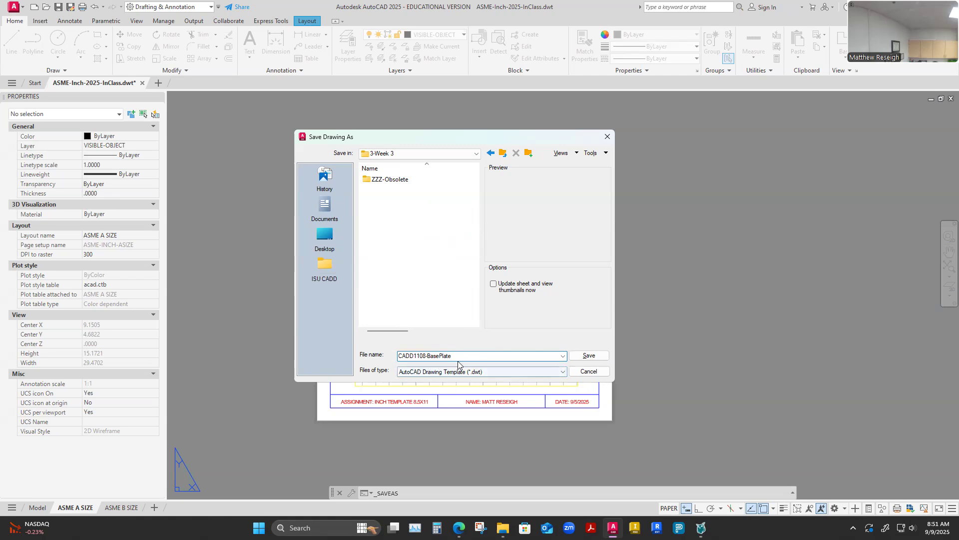
Save CADD1108-BasePlate in the 3-Week 3 folder as an AutoCAD drawing template, accepting the English template options.
{"action": "left_click", "coordinate": [438, 360]}
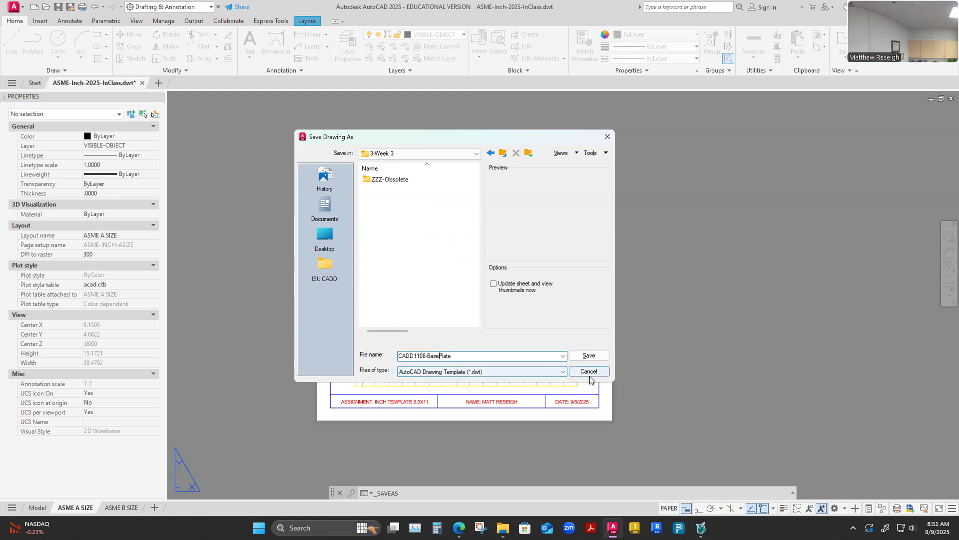
{"action": "left_click", "coordinate": [590, 357]}
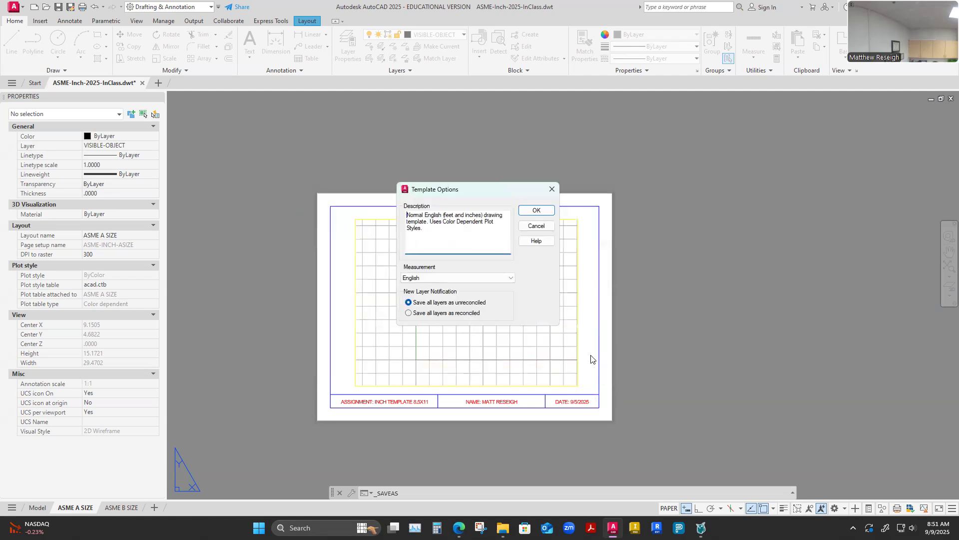
{"action": "left_click", "coordinate": [536, 210]}
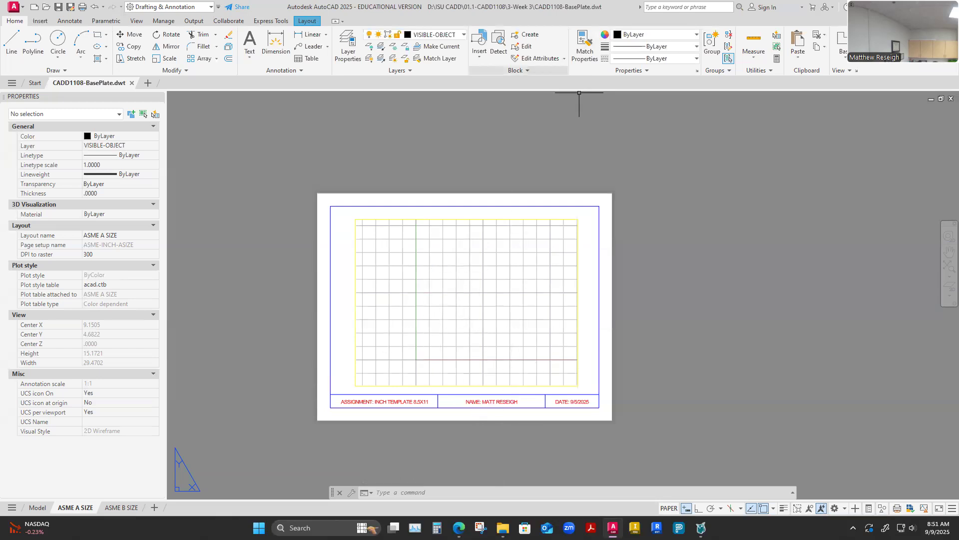
Save the file as CADD1108-BasePlate in the 3-Week 3 folder of 01.1-CADD1108, using the AutoCAD 2018 Drawing (*.dwg) type.
{"action": "left_click", "coordinate": [69, 7]}
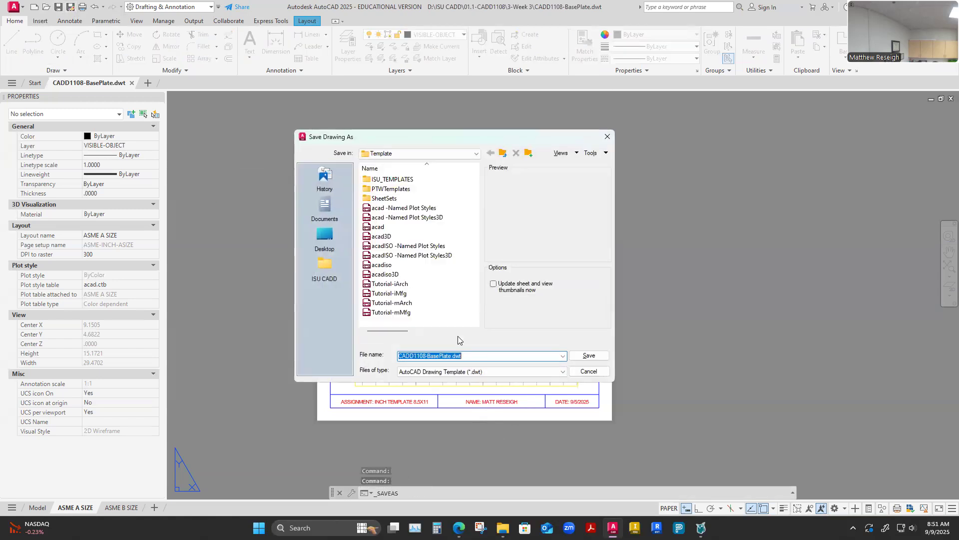
{"action": "left_click", "coordinate": [324, 267]}
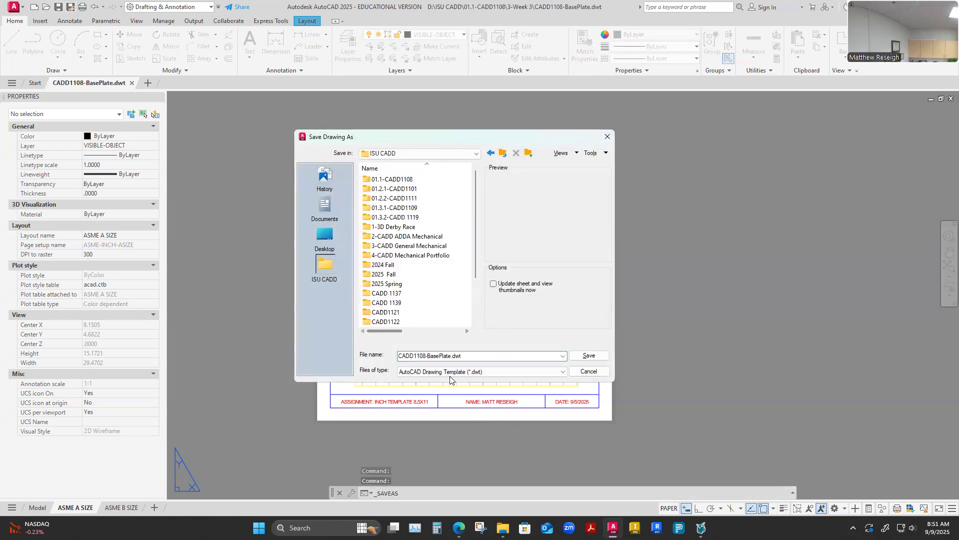
{"action": "left_click", "coordinate": [406, 179]}
{"action": "double_click", "coordinate": [406, 179]}
{"action": "double_click", "coordinate": [390, 208]}
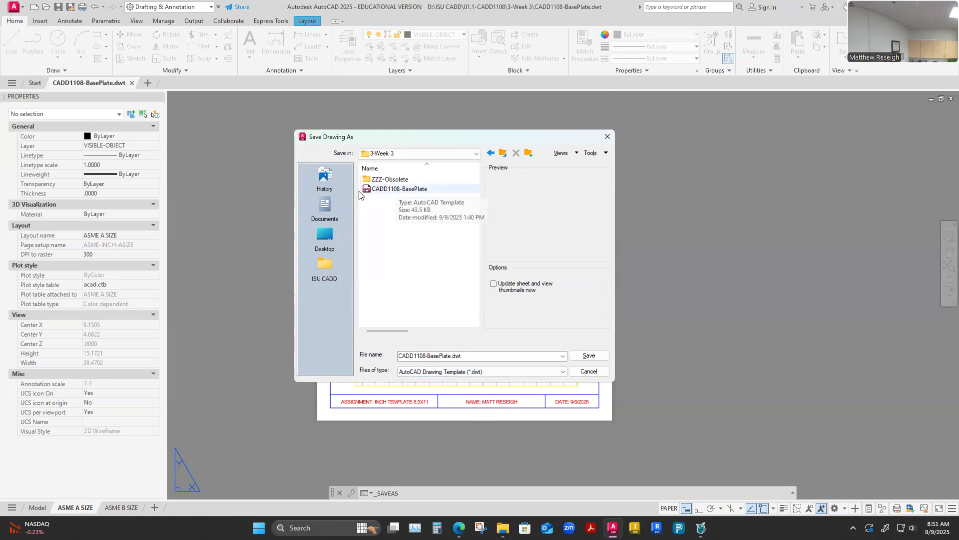
{"action": "left_click", "coordinate": [397, 192]}
{"action": "left_click", "coordinate": [563, 372]}
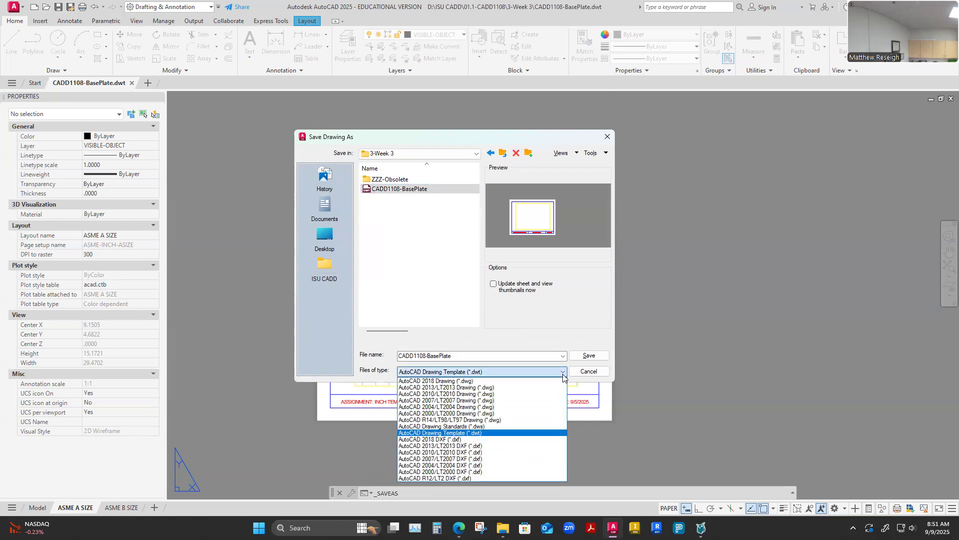
{"action": "left_click", "coordinate": [470, 382]}
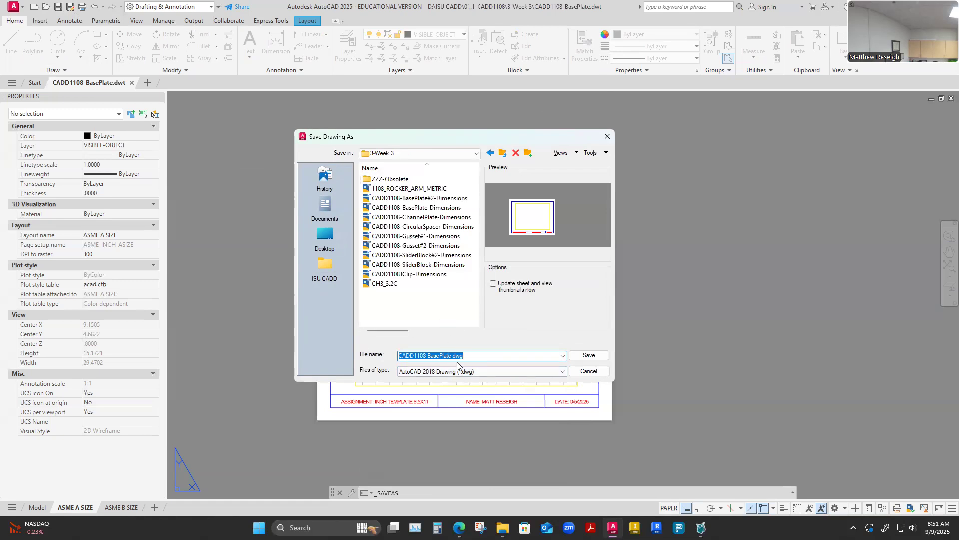
{"action": "left_click", "coordinate": [588, 356]}
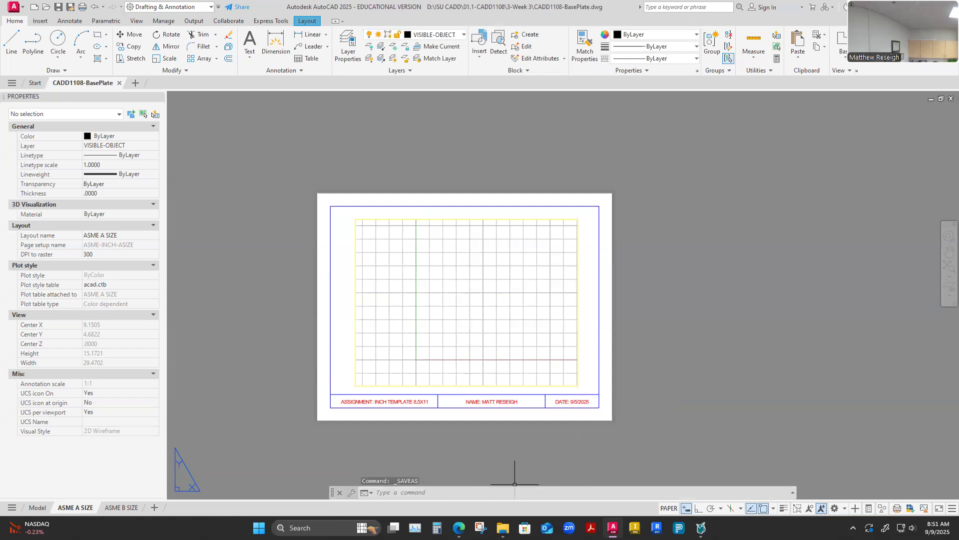
Switch to File Explorer and permanently delete the CADD1108-BasePlate template file from the 3-Week 3 folder.
{"action": "left_click", "coordinate": [502, 528]}
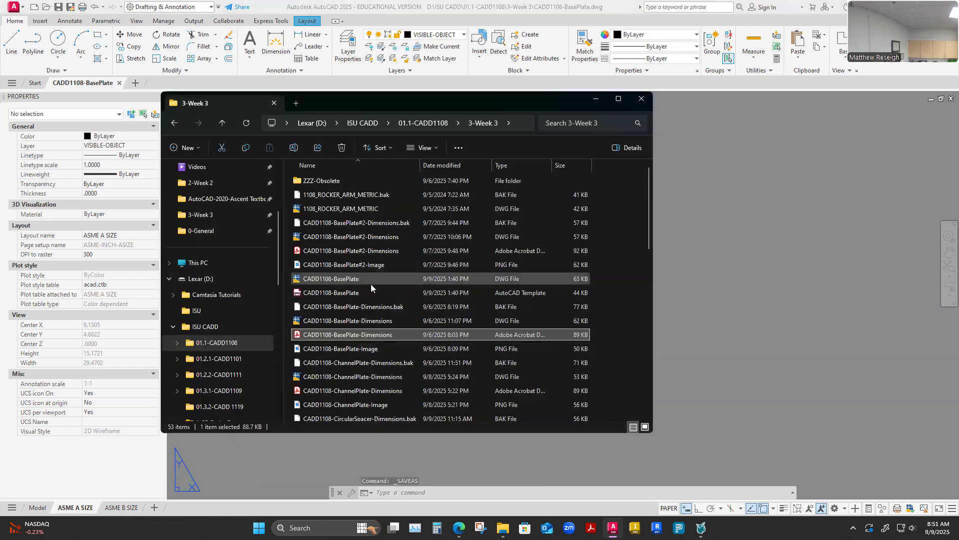
{"action": "scroll", "coordinate": [305, 290], "scroll_direction": "down", "scroll_amount": 2}
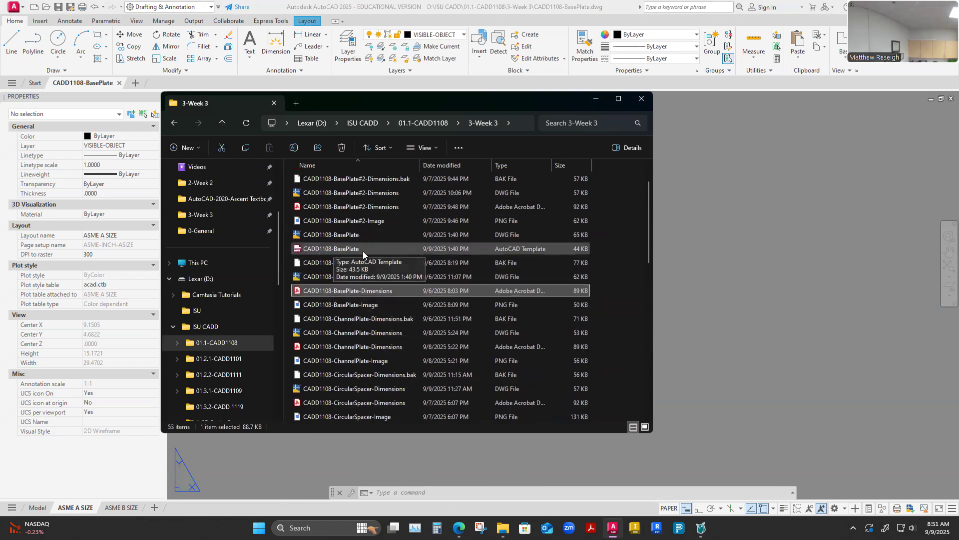
{"action": "left_click", "coordinate": [329, 246]}
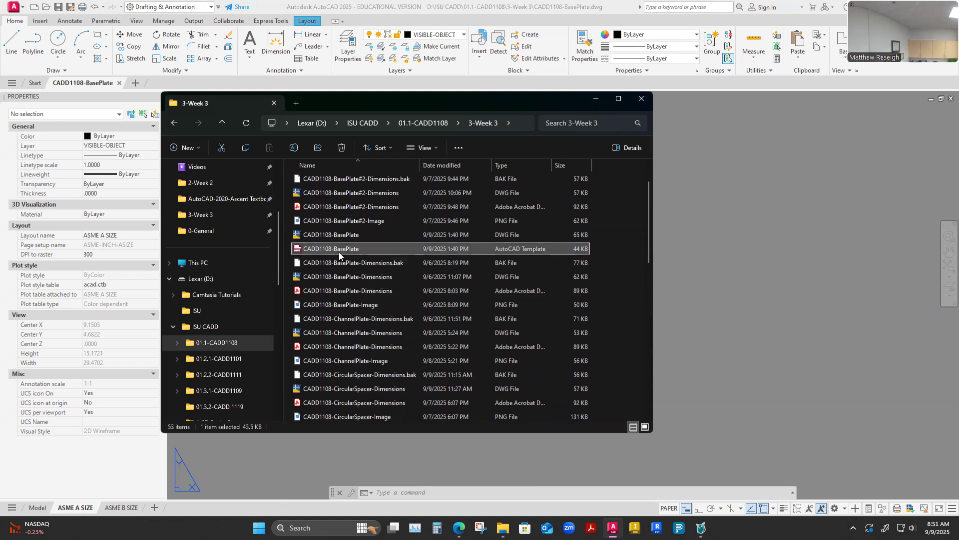
{"action": "key", "text": "shift+Delete"}
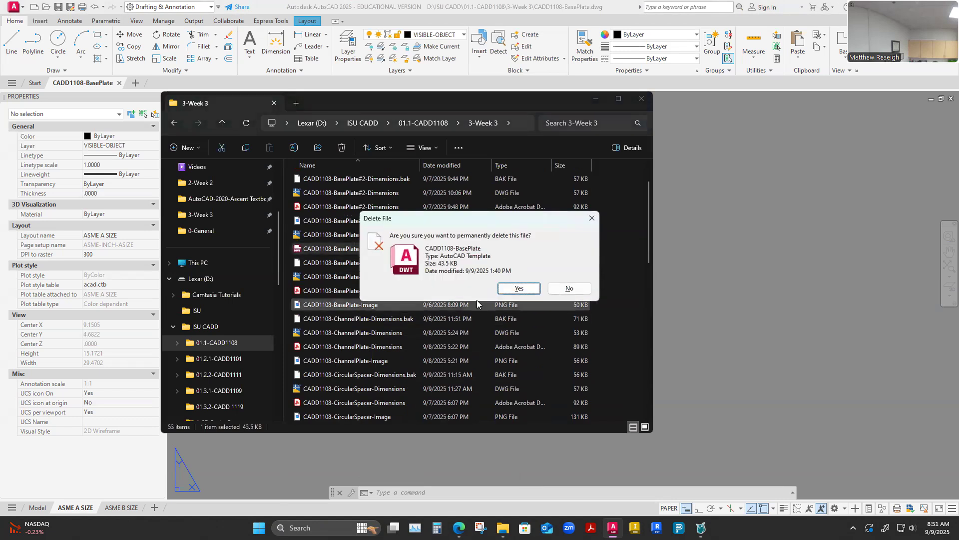
{"action": "left_click", "coordinate": [519, 288]}
{"action": "scroll", "coordinate": [417, 287], "scroll_direction": "up", "scroll_amount": 1}
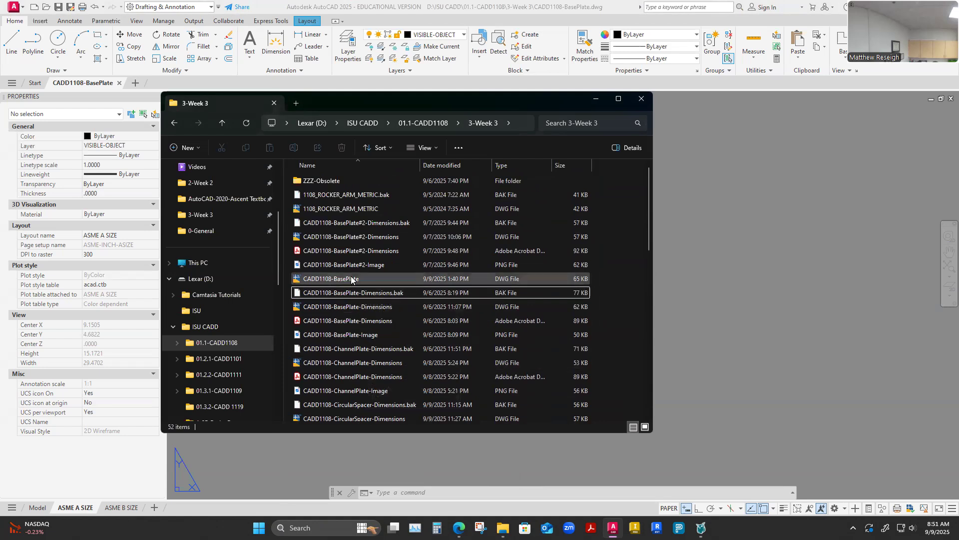
{"action": "left_click", "coordinate": [641, 102]}
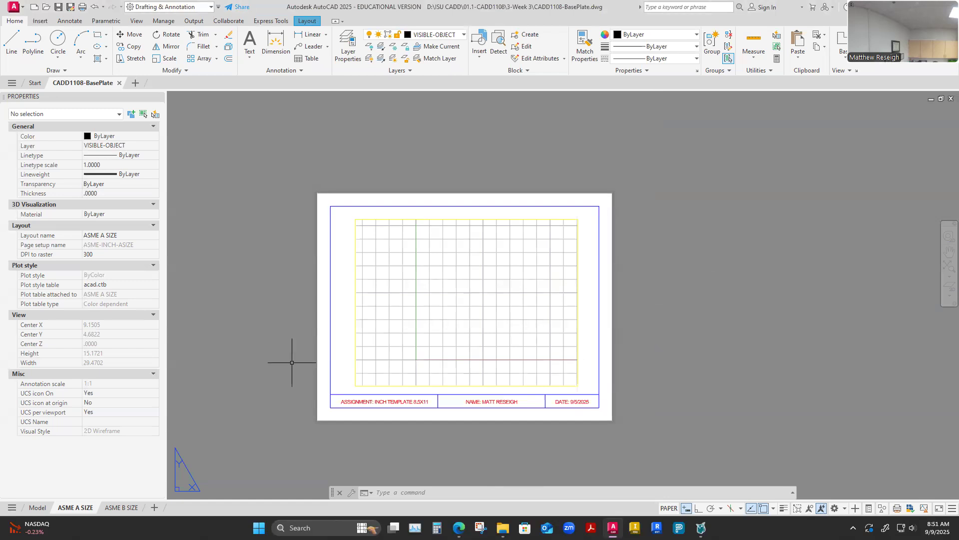
Close the CADD1108-BasePlate drawing and open the 3-Week 3 folder of ISU CADD's 01.1-CADD1108 in File Explorer.
{"action": "mouse_move", "coordinate": [111, 88]}
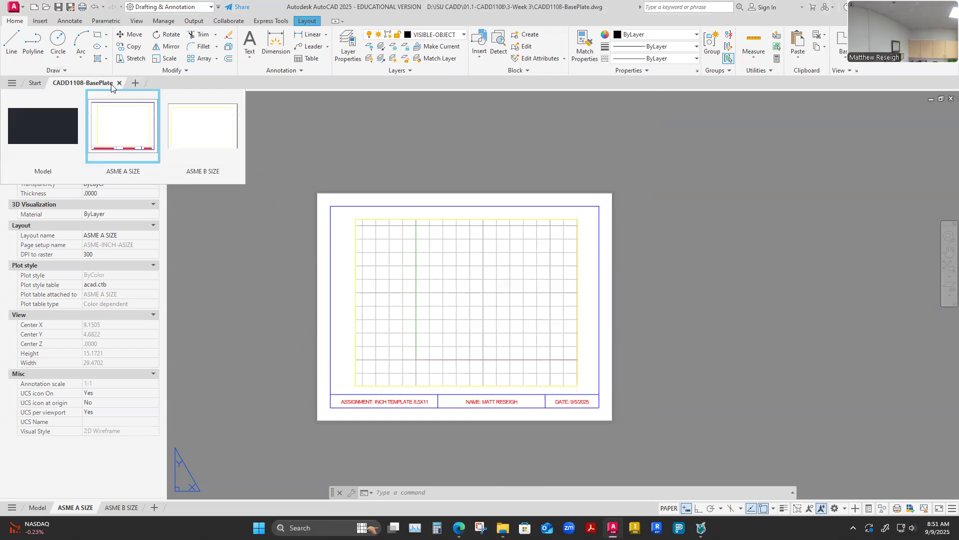
{"action": "left_click", "coordinate": [119, 83]}
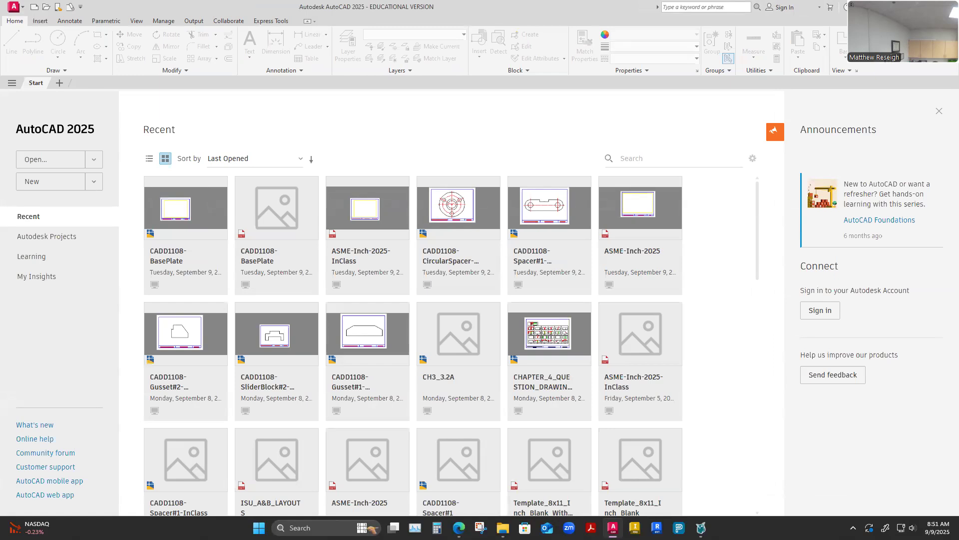
{"action": "key", "text": "super+e"}
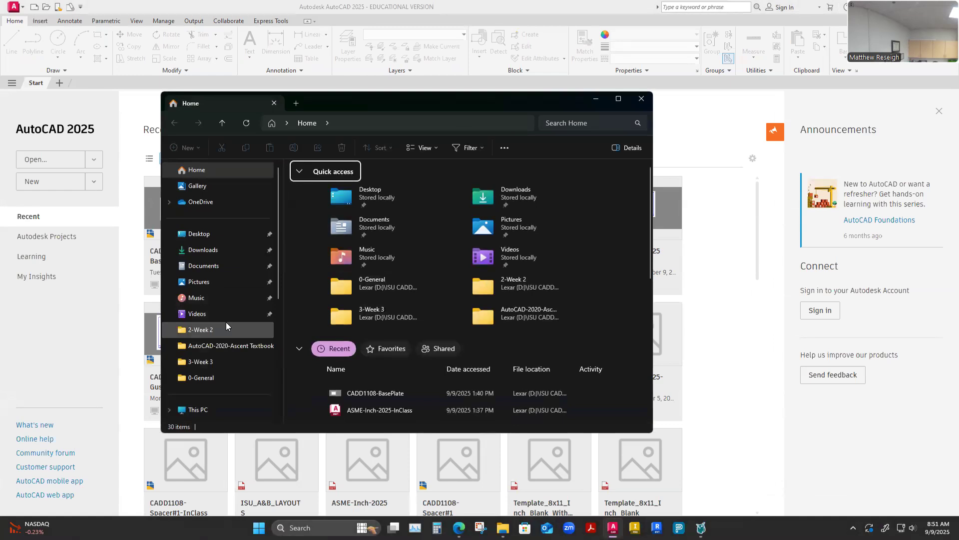
{"action": "scroll", "coordinate": [226, 321], "scroll_direction": "down", "scroll_amount": 3}
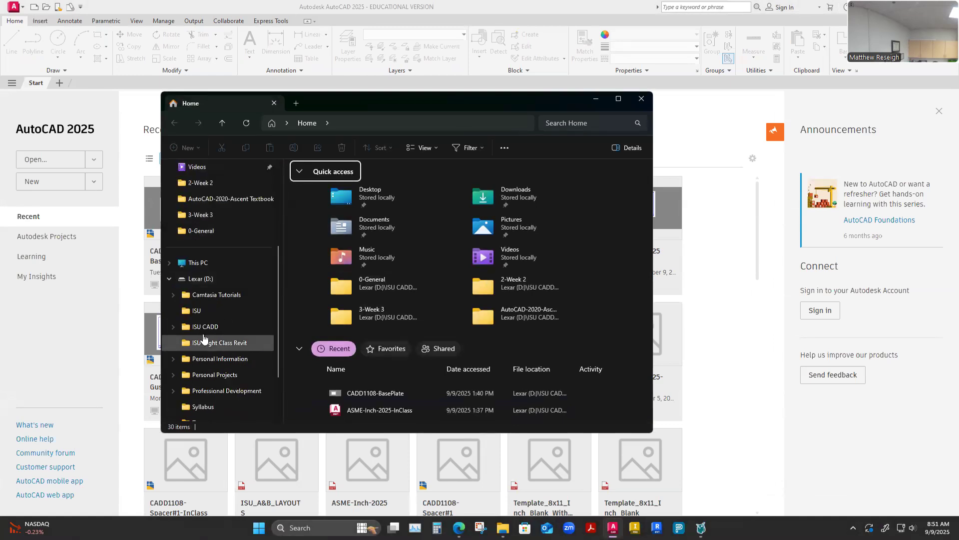
{"action": "left_click", "coordinate": [203, 326]}
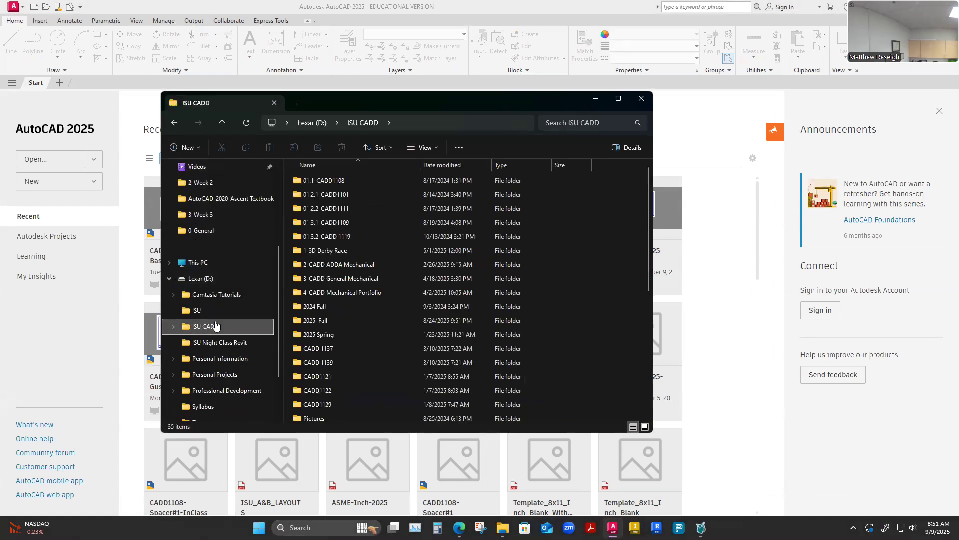
{"action": "double_click", "coordinate": [327, 182]}
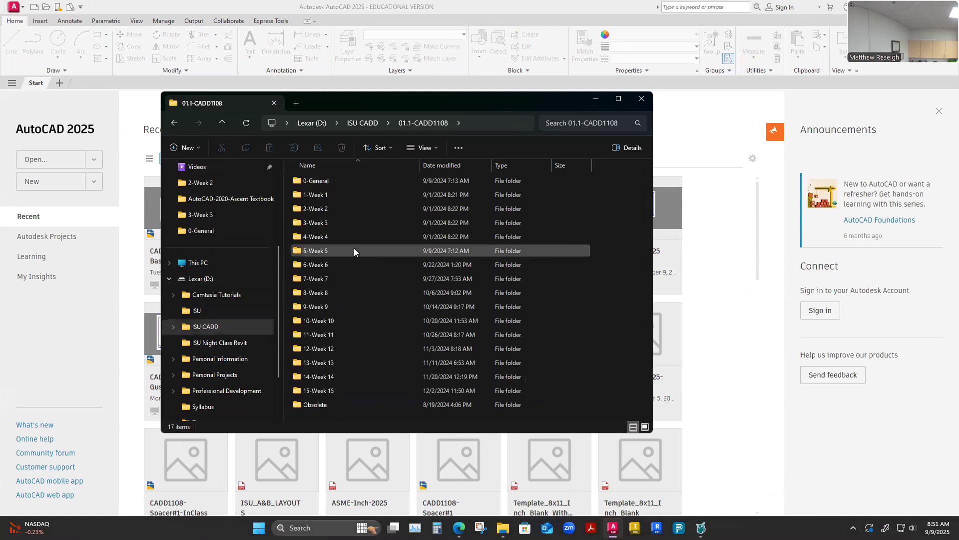
{"action": "double_click", "coordinate": [321, 223]}
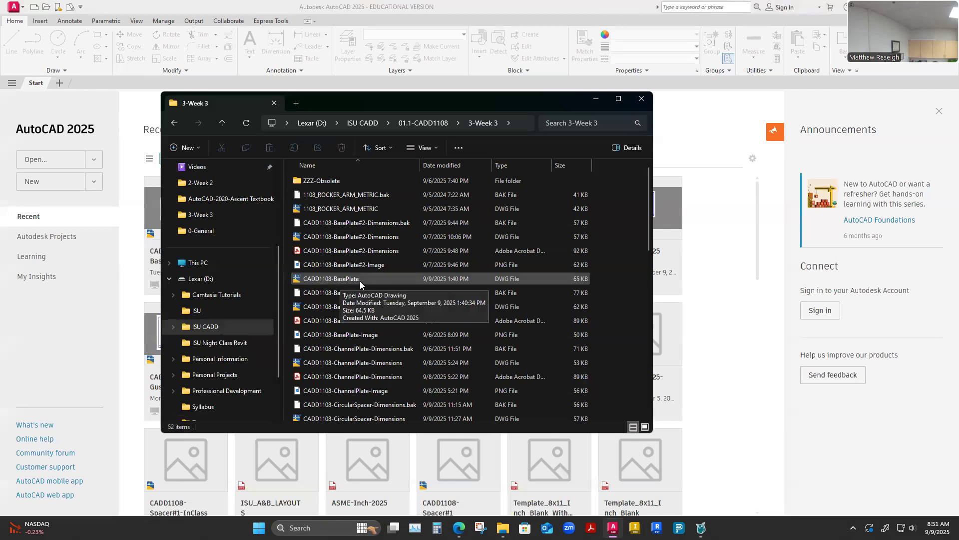
Rename the CADD1108-BasePlate drawing file as CADD1108-BasePlate-InClass and return to AutoCAD.
{"action": "left_click", "coordinate": [360, 280]}
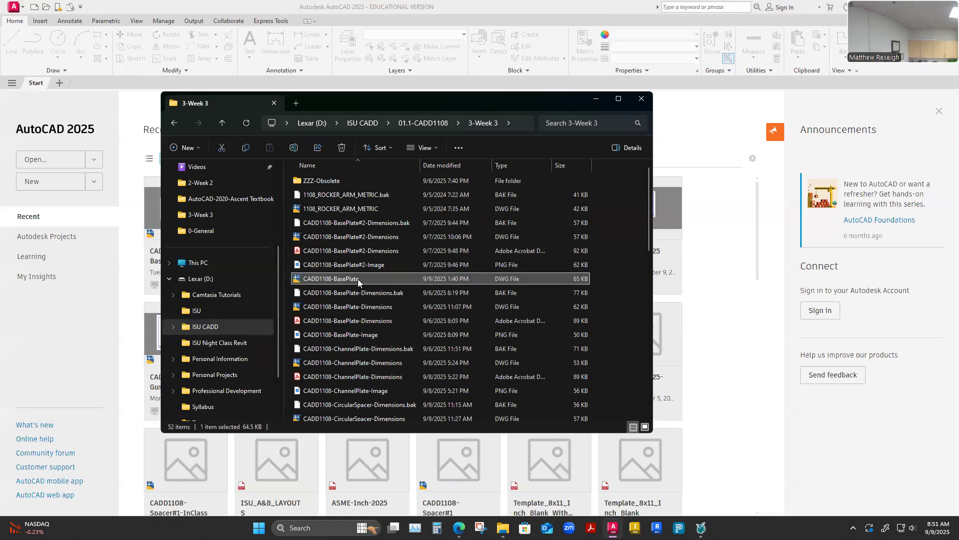
{"action": "left_click", "coordinate": [361, 280]}
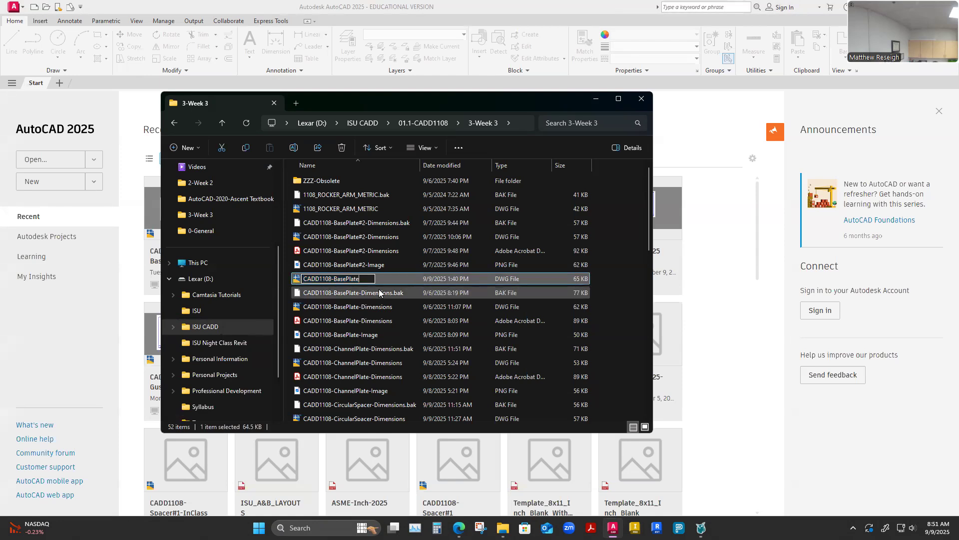
{"action": "type", "text": "-InClass"}
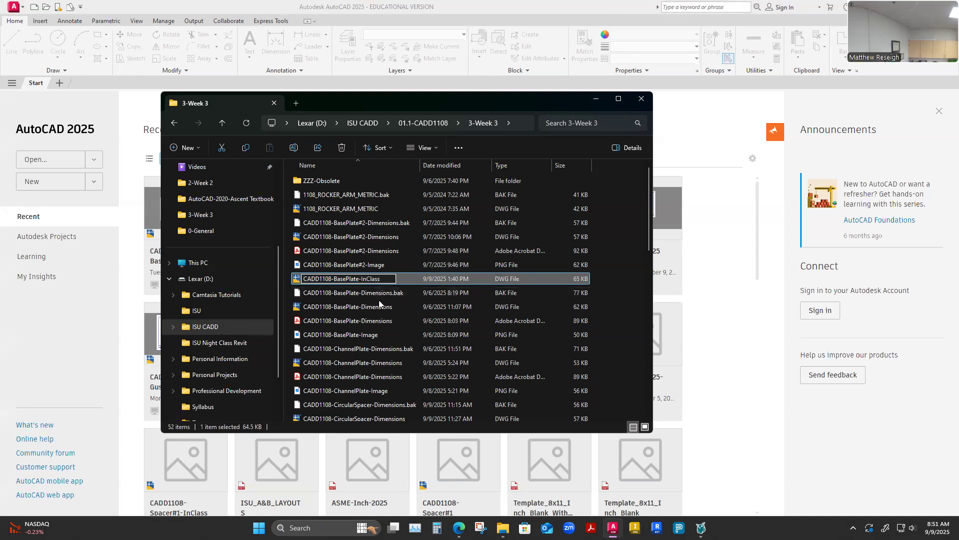
{"action": "key", "text": "Return"}
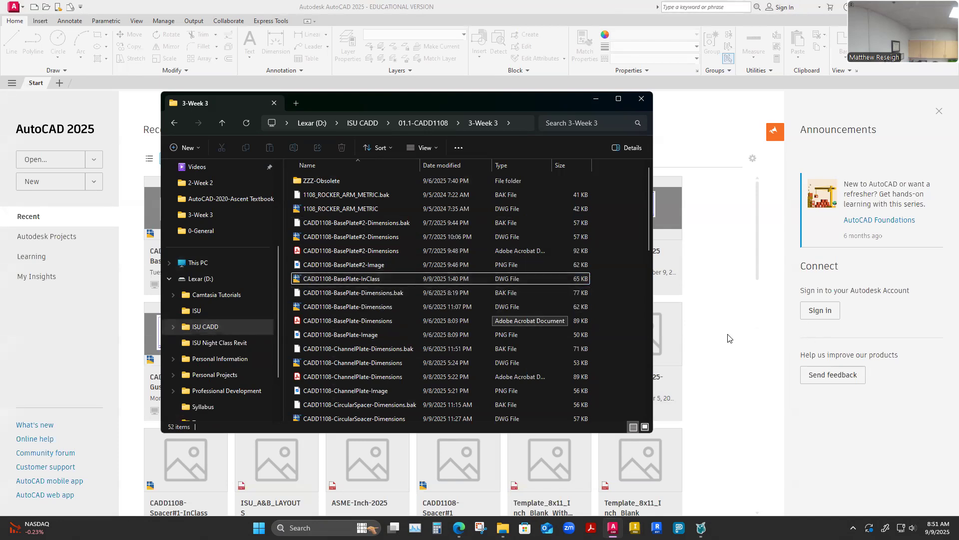
{"action": "left_click", "coordinate": [744, 420]}
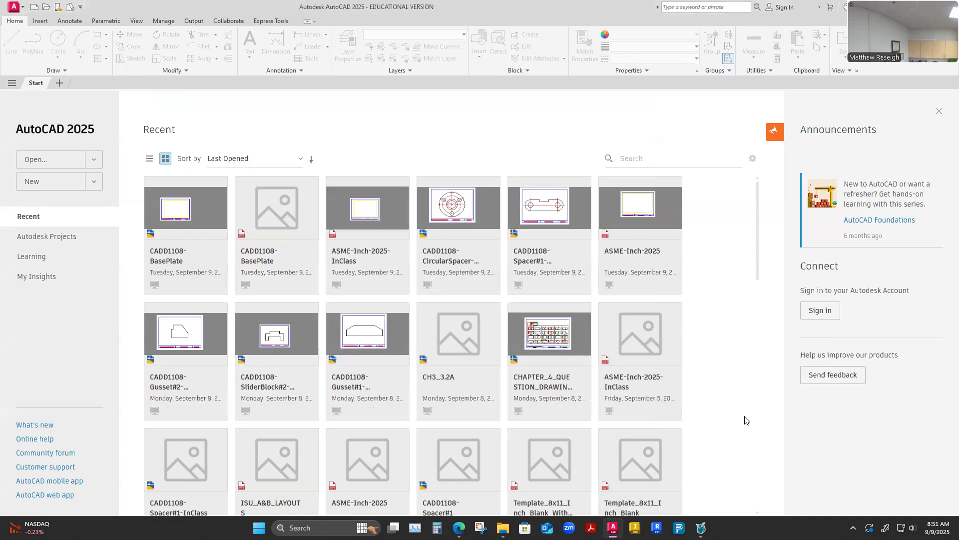
Open the CADD1108-BasePlate-InClass drawing from the 3-Week 3 folder of 01.1-CADD1108, with the file type set to Drawing (*.dwg).
{"action": "left_click", "coordinate": [94, 161]}
{"action": "left_click", "coordinate": [43, 176]}
{"action": "left_click", "coordinate": [246, 250]}
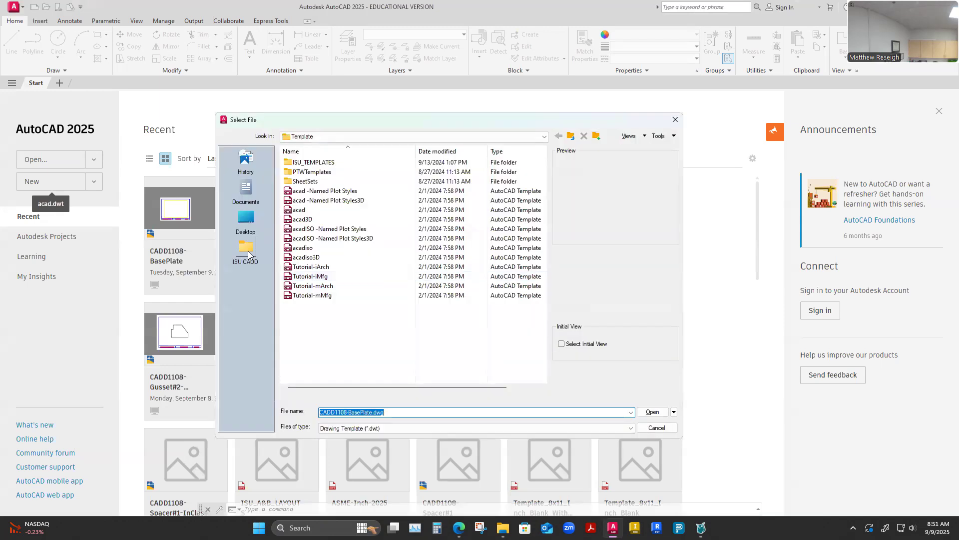
{"action": "double_click", "coordinate": [320, 163]}
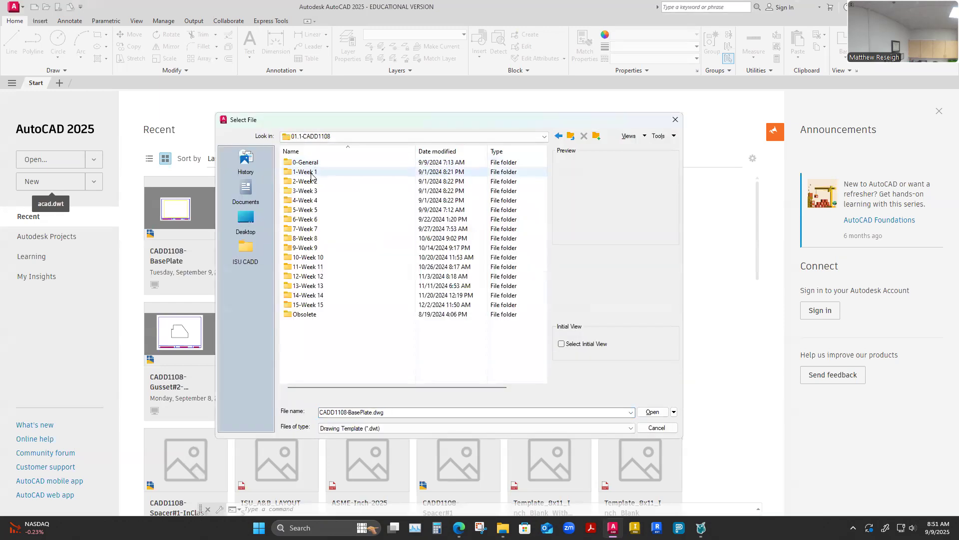
{"action": "double_click", "coordinate": [315, 181]}
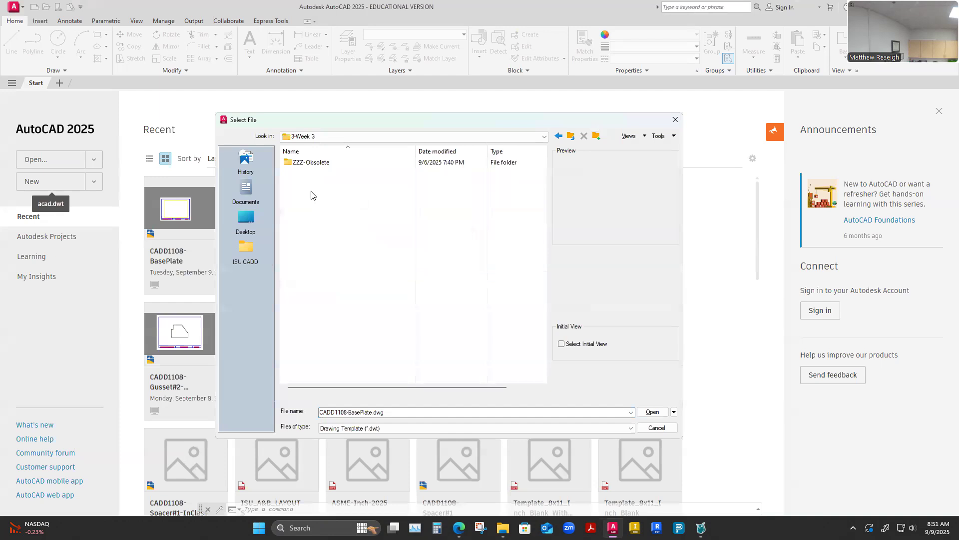
{"action": "left_click", "coordinate": [584, 428]}
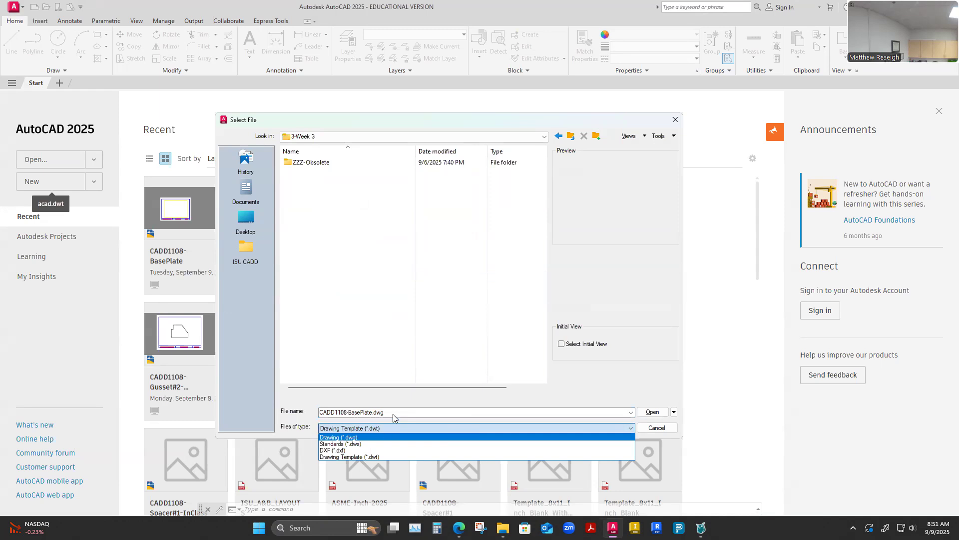
{"action": "left_click", "coordinate": [341, 438]}
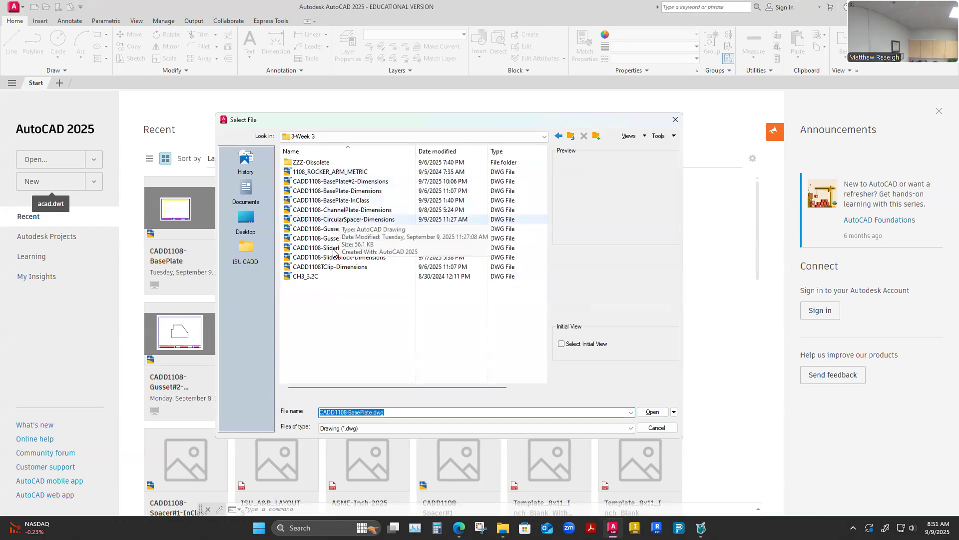
{"action": "left_click", "coordinate": [340, 200]}
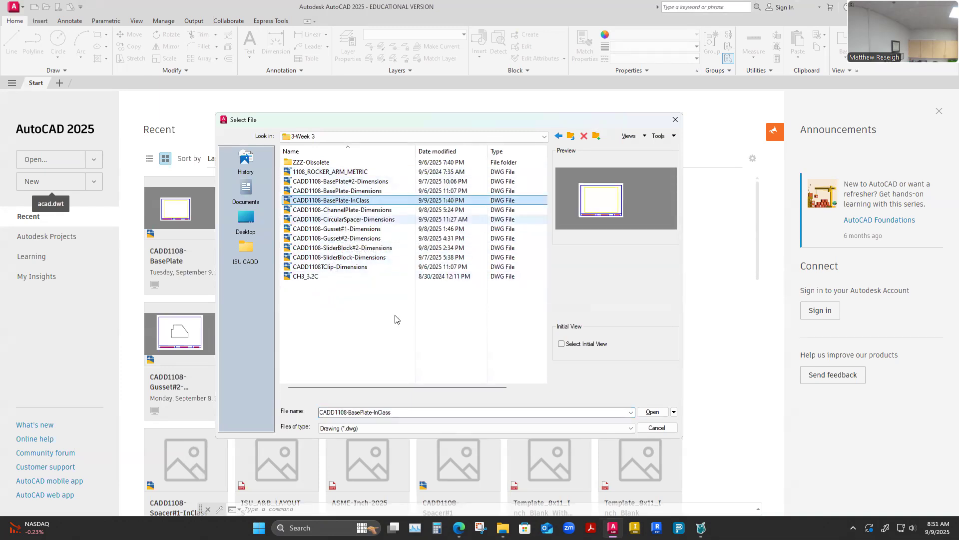
{"action": "left_click", "coordinate": [661, 417]}
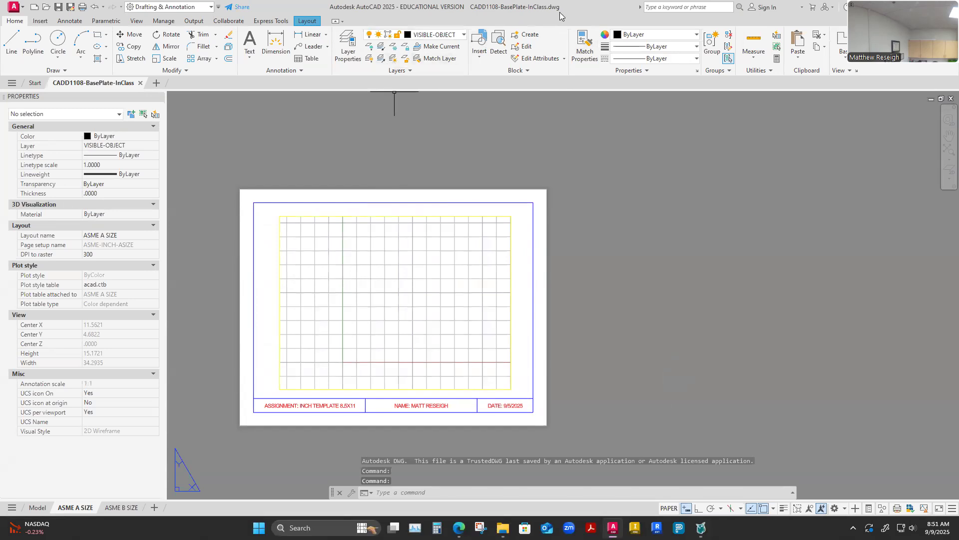
{"action": "scroll", "coordinate": [566, 294], "scroll_direction": "down", "scroll_amount": 5}
{"action": "scroll", "coordinate": [577, 291], "scroll_direction": "up", "scroll_amount": 5}
{"action": "scroll", "coordinate": [534, 321], "scroll_direction": "down", "scroll_amount": 2}
{"action": "scroll", "coordinate": [262, 306], "scroll_direction": "up", "scroll_amount": 2}
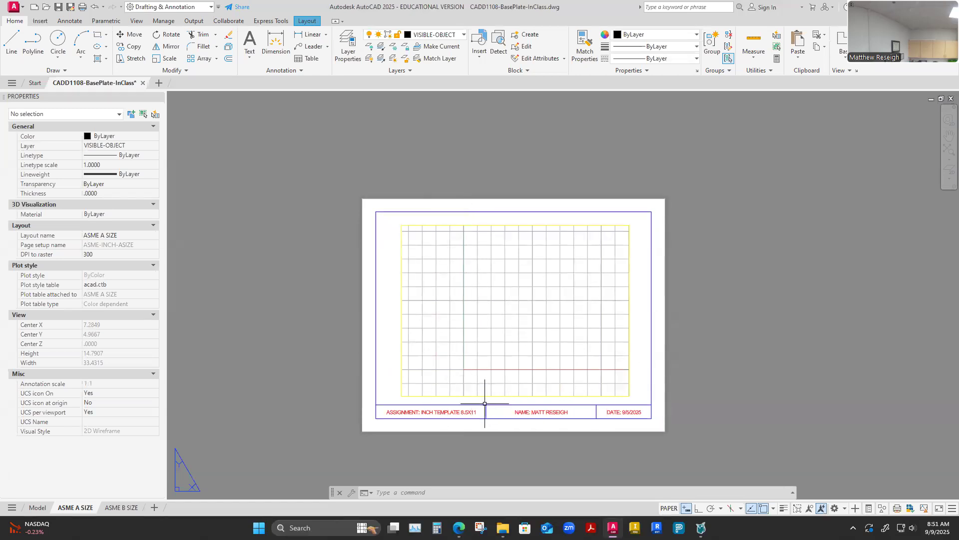
Switch to model space, check the base plate dimensions in the CADD1108-BasePlate PDF, and return to AutoCAD.
{"action": "left_click", "coordinate": [37, 507]}
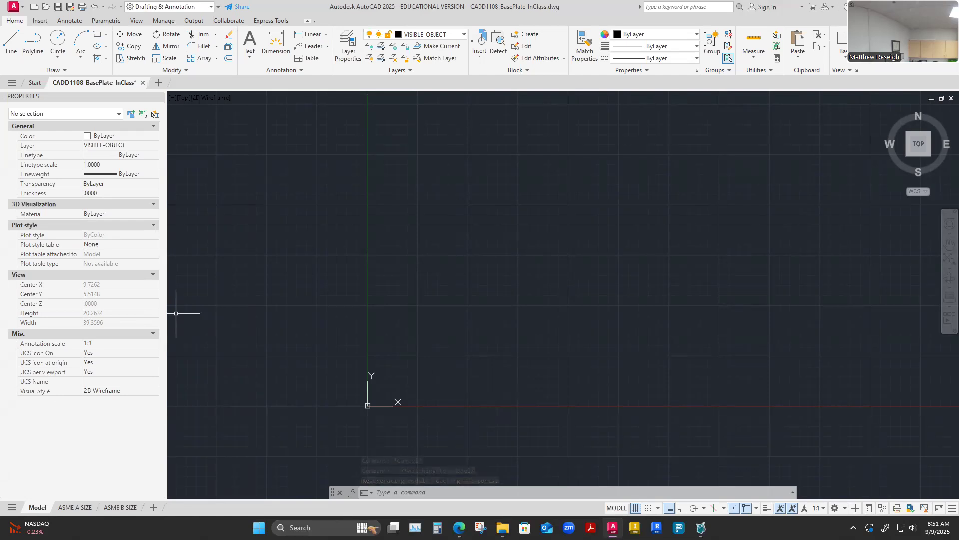
{"action": "key", "text": "XF86AudioRaiseVolume"}
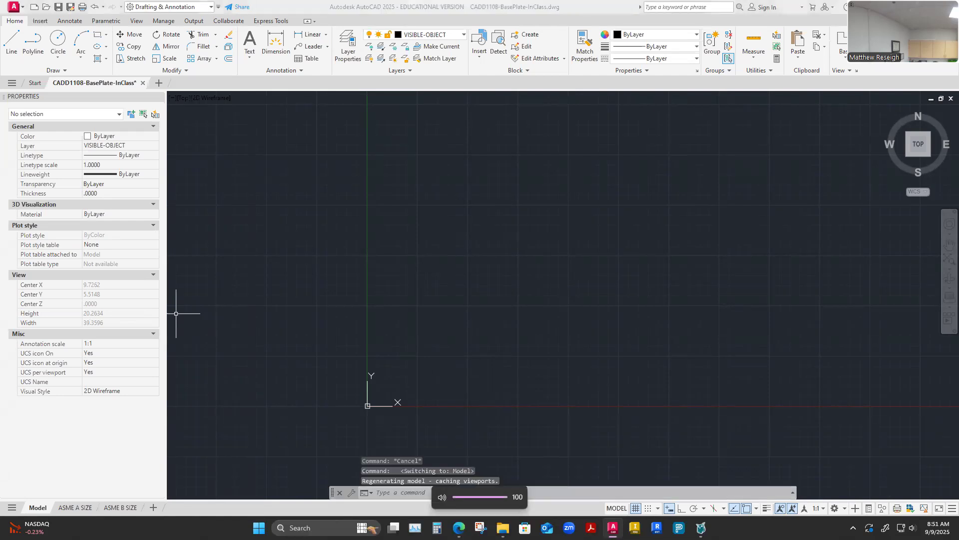
{"action": "key", "text": "alt+Tab"}
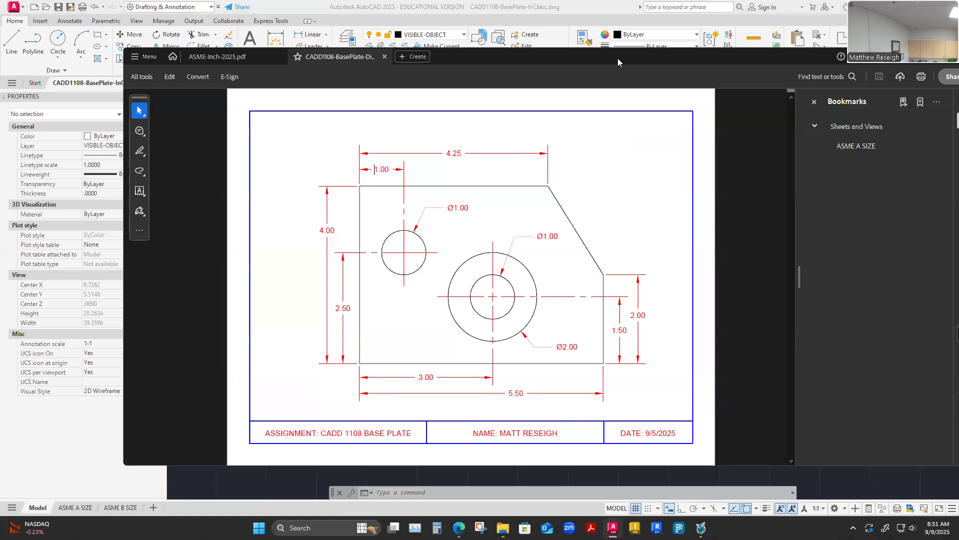
{"action": "left_click", "coordinate": [612, 528]}
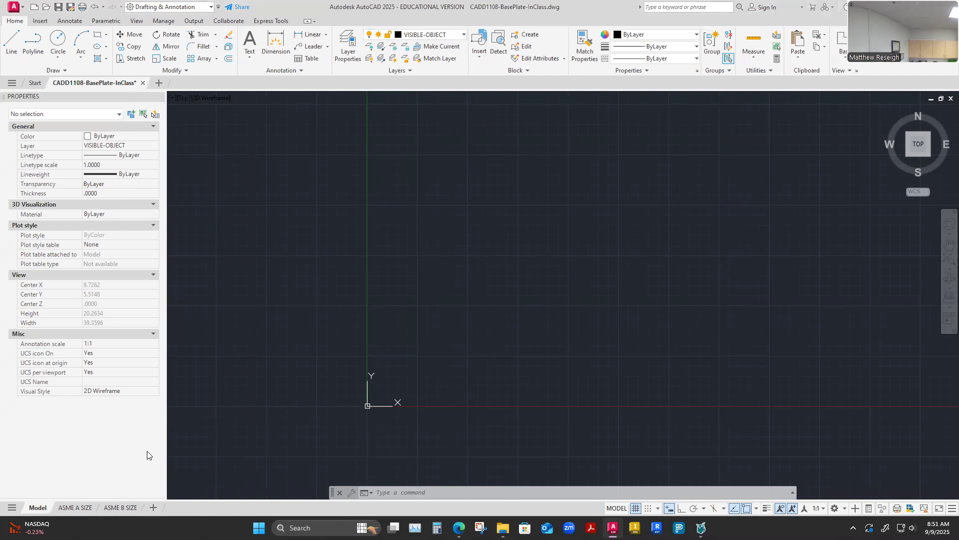
Draw the plate's 5.5 horizontal bottom edge with the Line command and Ortho on, starting just above and right of the origin.
{"action": "left_click", "coordinate": [14, 50]}
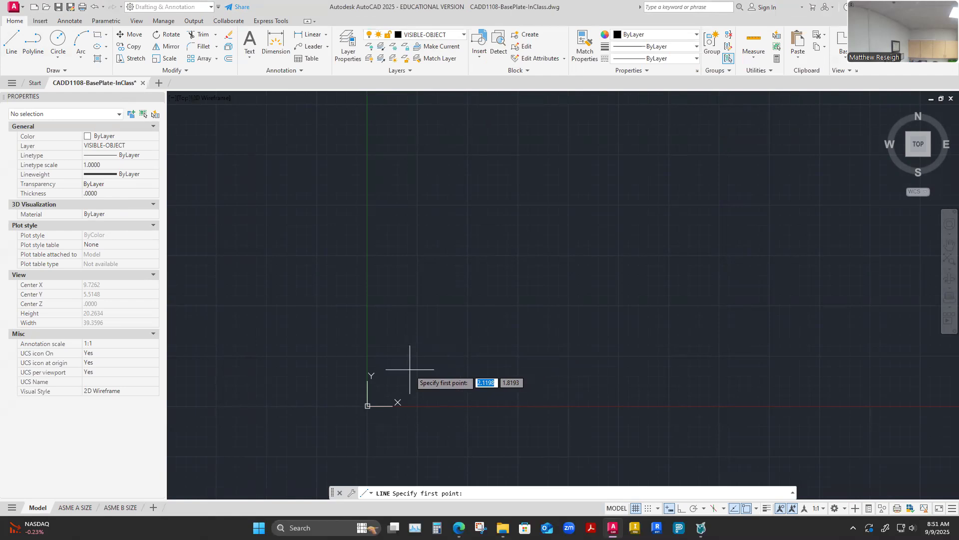
{"action": "left_click_drag", "start_coordinate": [0, 48], "coordinate": [448, 48]}
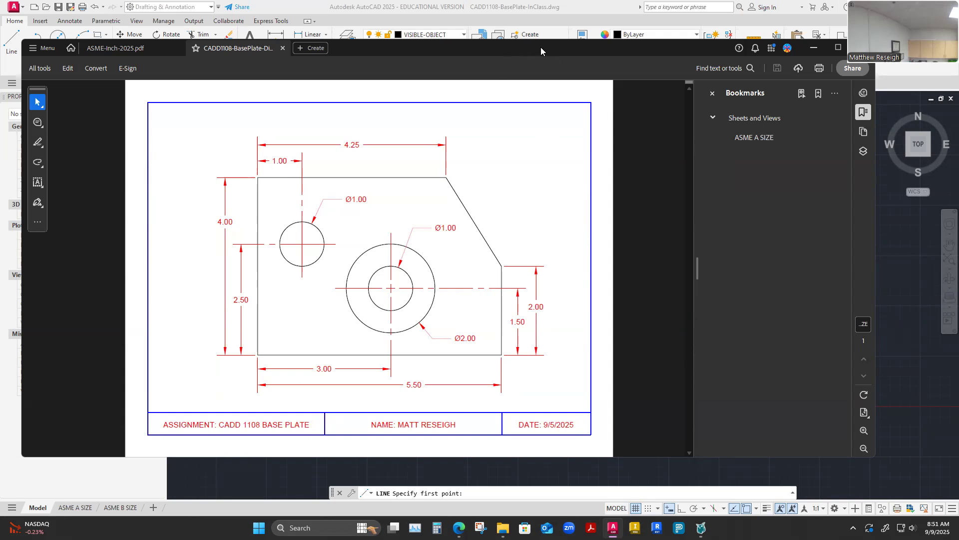
{"action": "left_click_drag", "start_coordinate": [541, 47], "coordinate": [958, 47]}
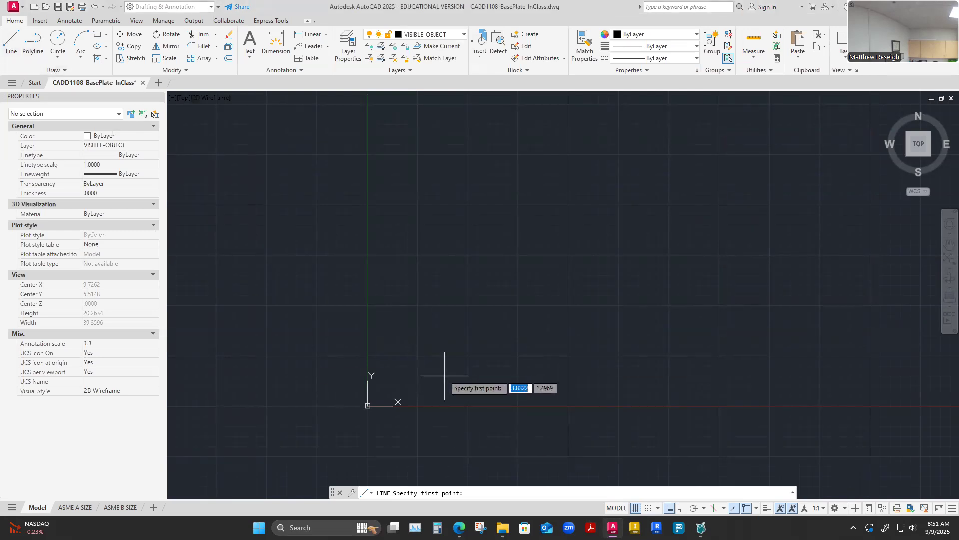
{"action": "left_click", "coordinate": [410, 366]}
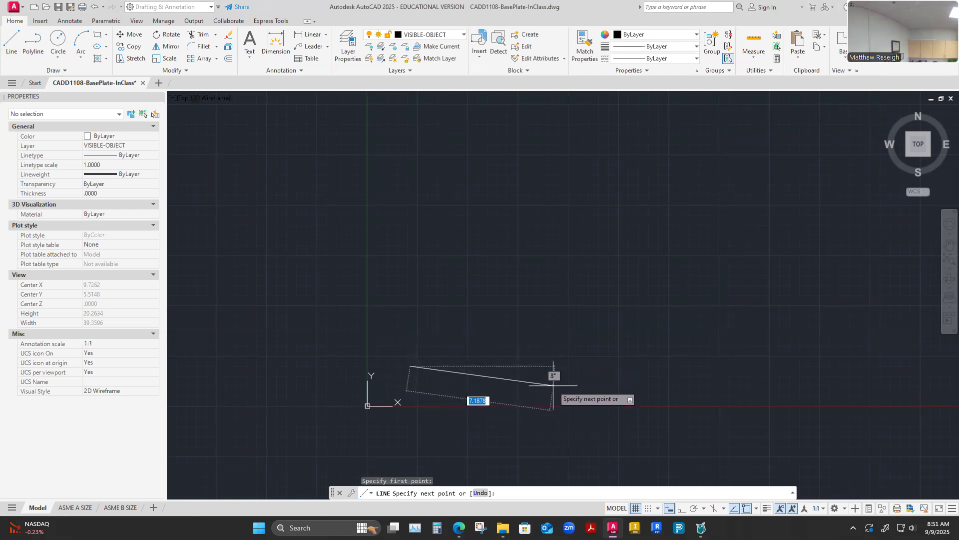
{"action": "key", "text": "F8"}
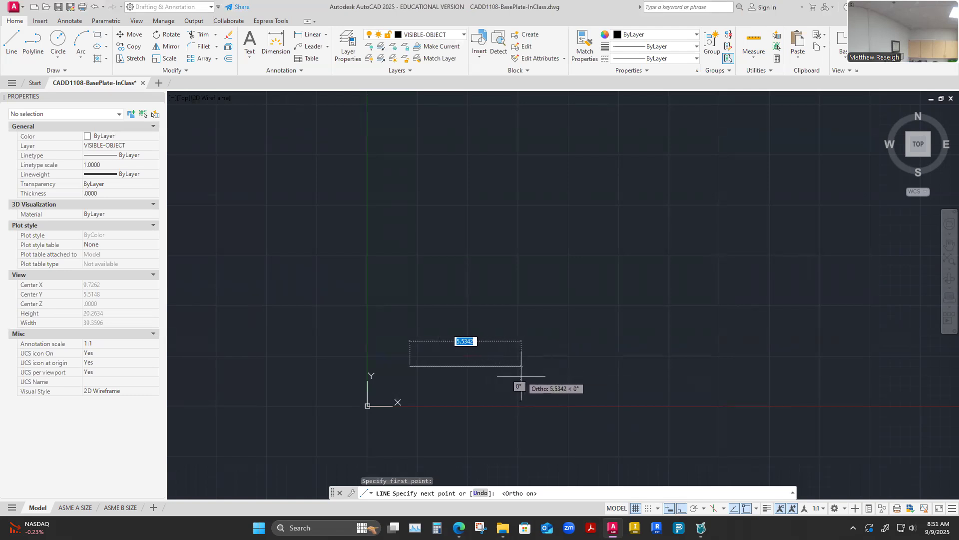
{"action": "left_click", "coordinate": [682, 508]}
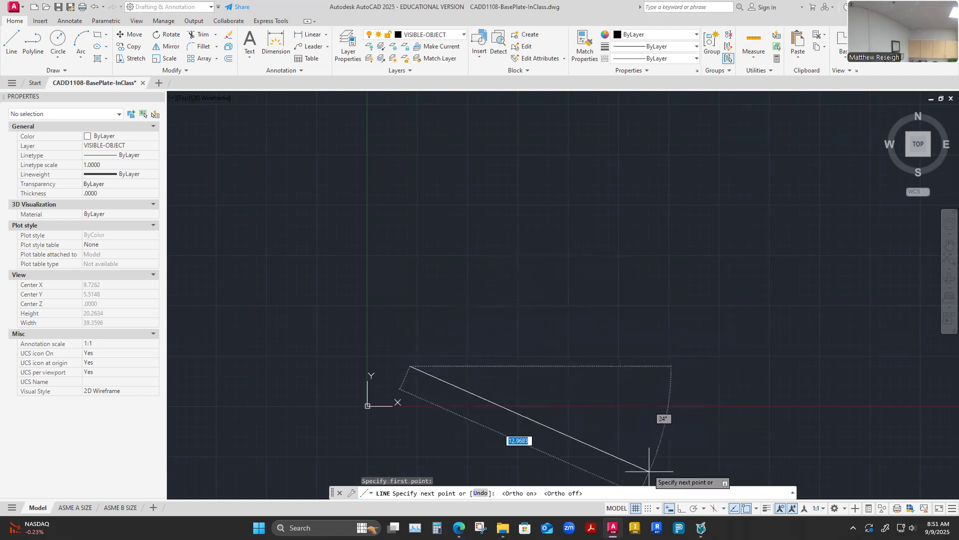
{"action": "left_click", "coordinate": [682, 508]}
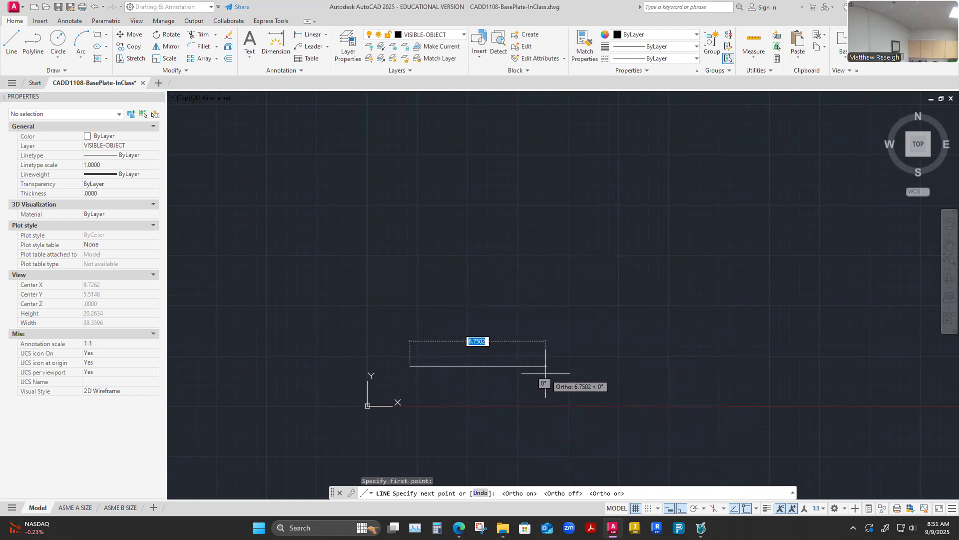
{"action": "type", "text": "5.5"}
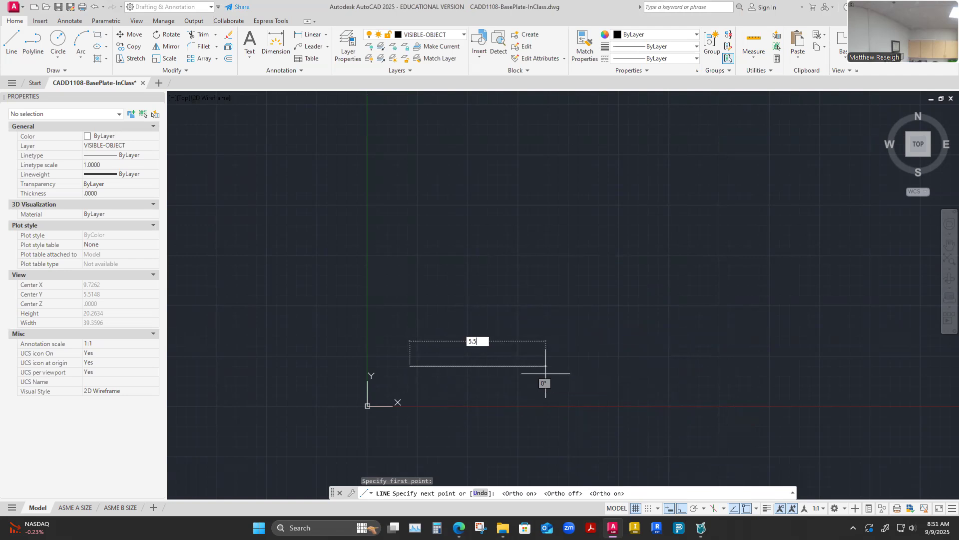
{"action": "key", "text": "Return"}
Draw the plate's right edge 2 units straight up from the bottom edge, turn Ortho off and end the Line command.
{"action": "scroll", "coordinate": [533, 367], "scroll_direction": "up", "scroll_amount": 2}
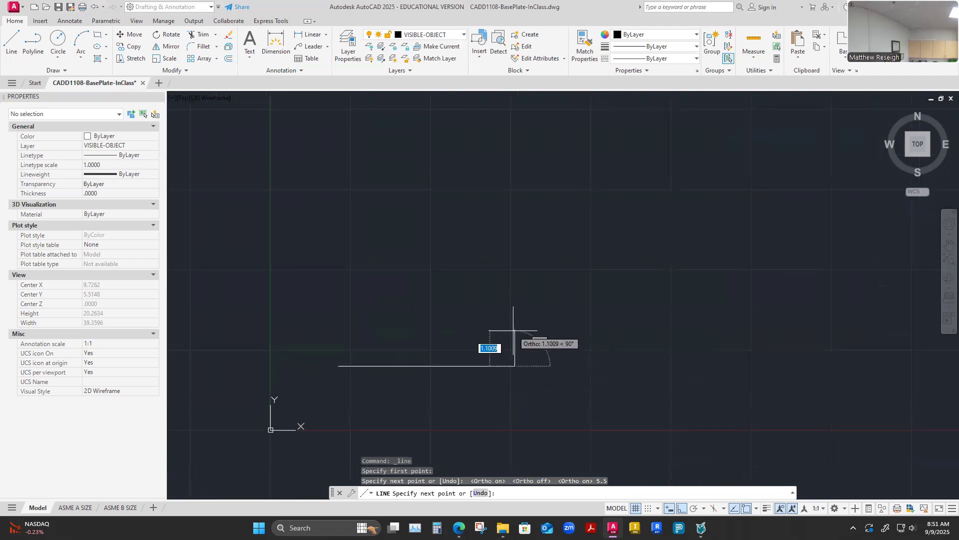
{"action": "type", "text": "2"}
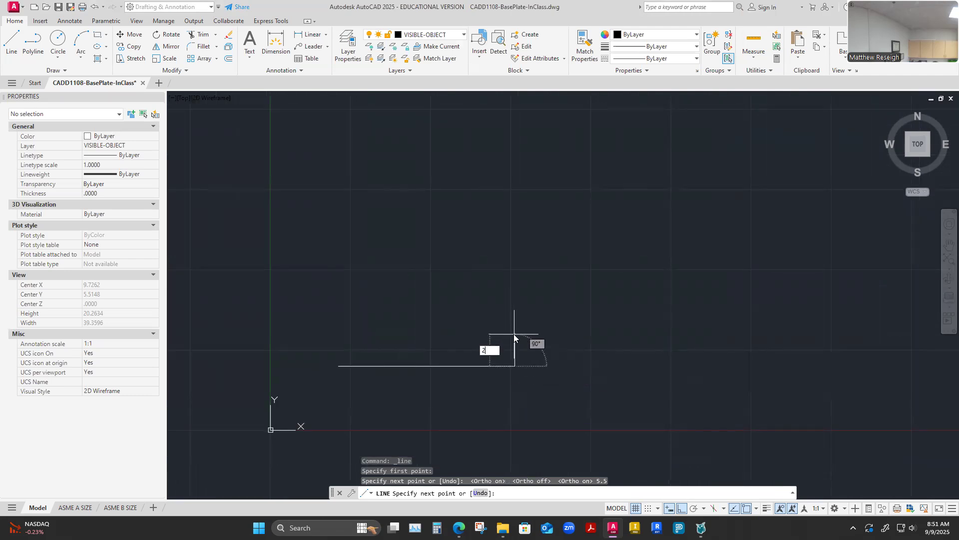
{"action": "key", "text": "Return"}
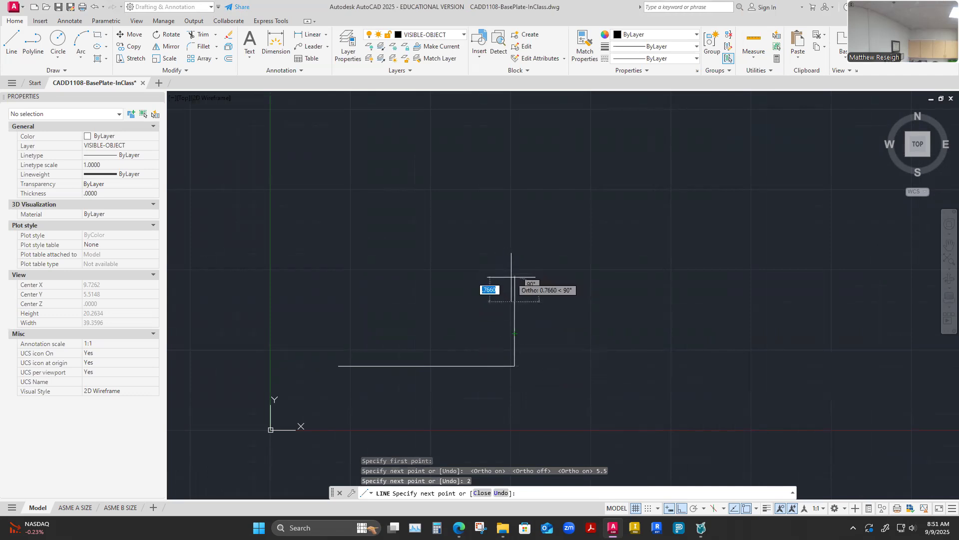
{"action": "key", "text": "F8"}
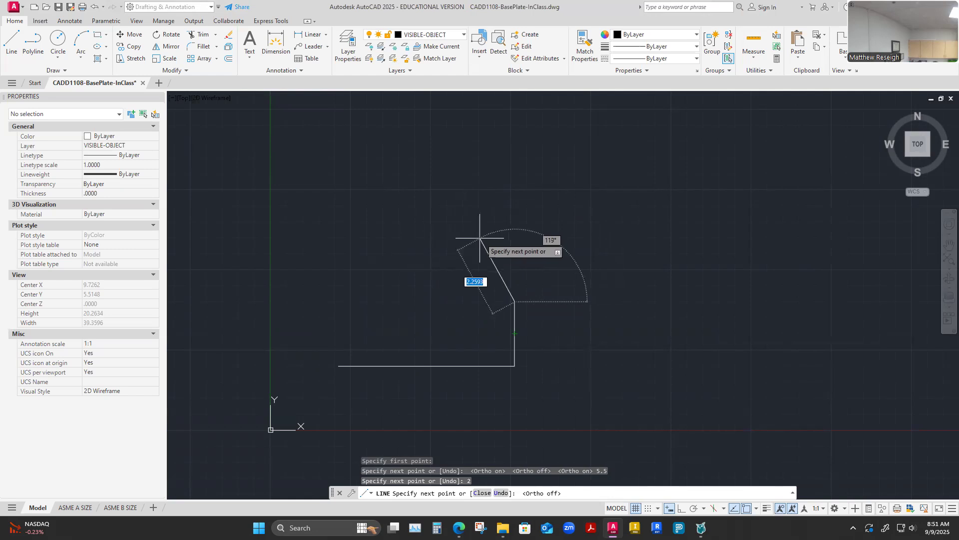
{"action": "key", "text": "Escape"}
{"action": "scroll", "coordinate": [327, 388], "scroll_direction": "up", "scroll_amount": 4}
{"action": "scroll", "coordinate": [328, 388], "scroll_direction": "down", "scroll_amount": 2}
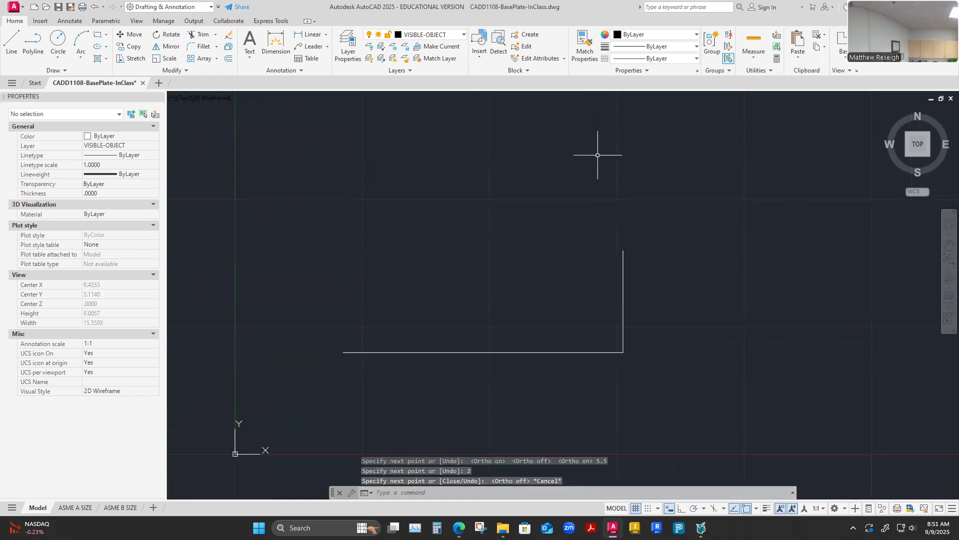
Start a line at the left end of the bottom edge and change from Ortho to polar tracking.
{"action": "left_click", "coordinate": [4, 41]}
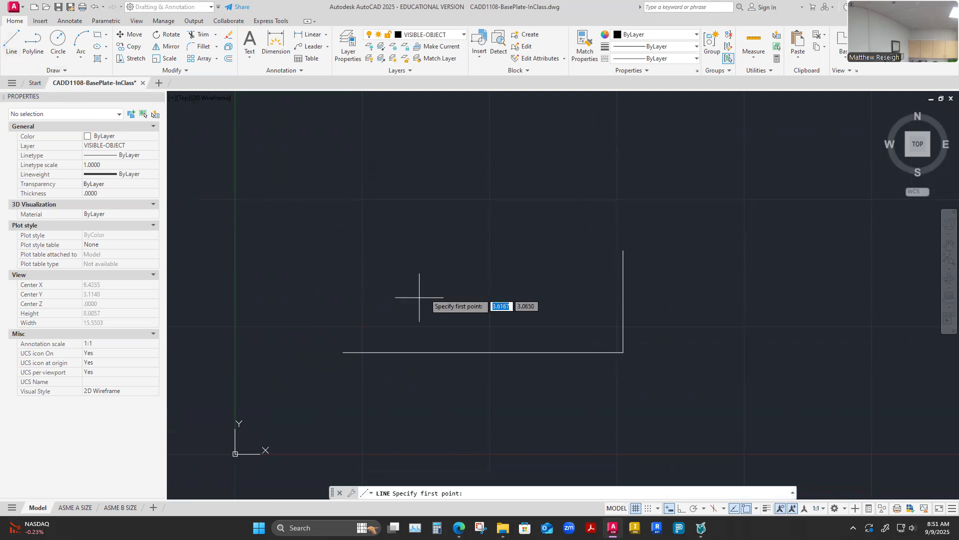
{"action": "left_click", "coordinate": [343, 352]}
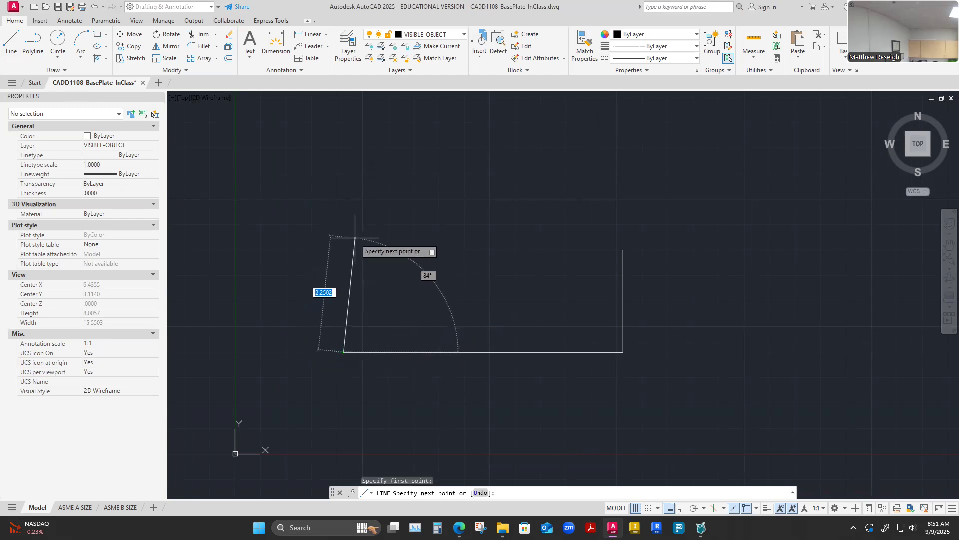
{"action": "key", "text": "F8"}
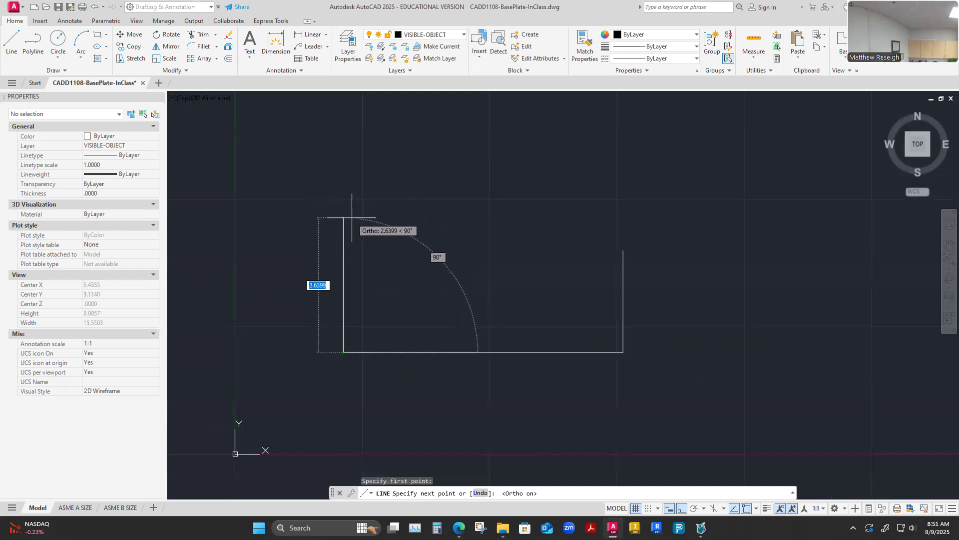
{"action": "left_click", "coordinate": [694, 508]}
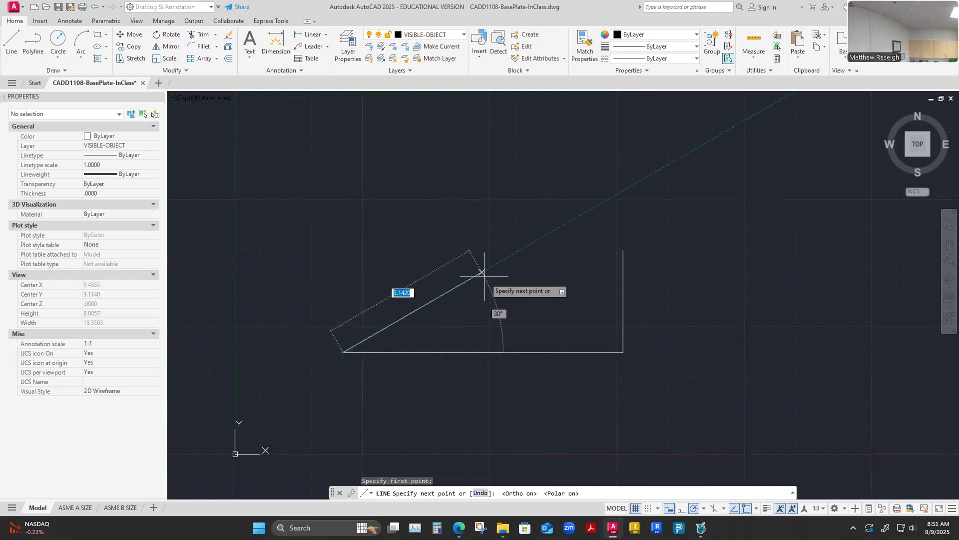
{"action": "left_click", "coordinate": [704, 508]}
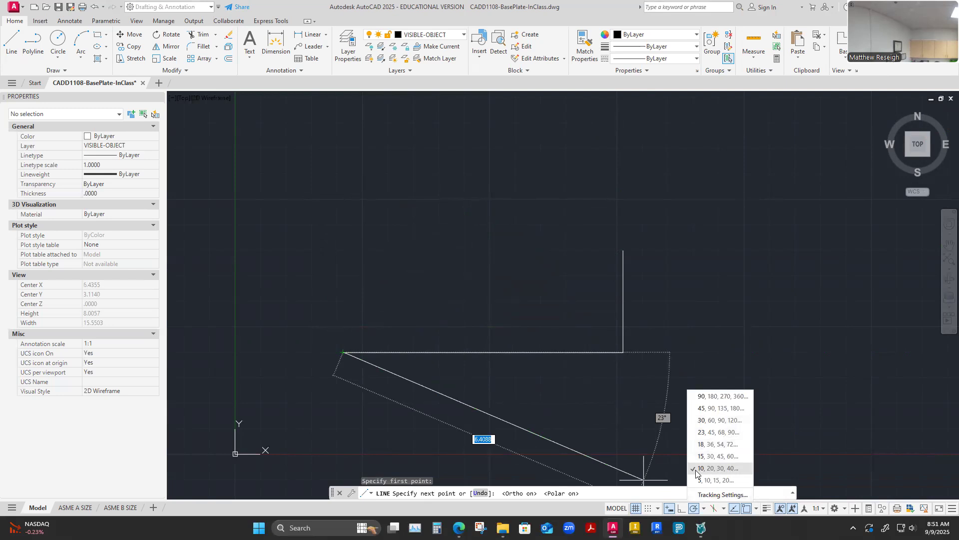
{"action": "left_click", "coordinate": [558, 306]}
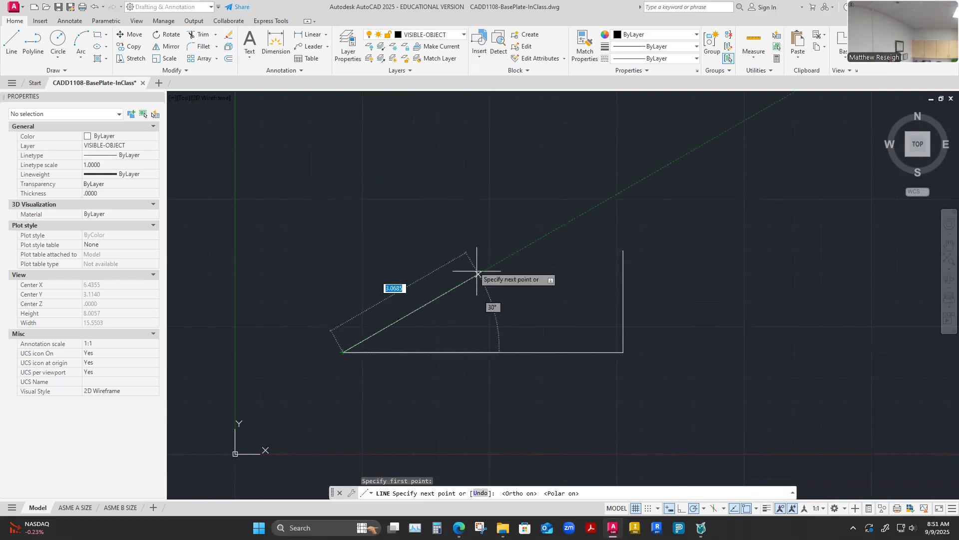
Try polar tracking increments of 90, 30 and 5 degrees on the line in progress.
{"action": "left_click", "coordinate": [703, 510]}
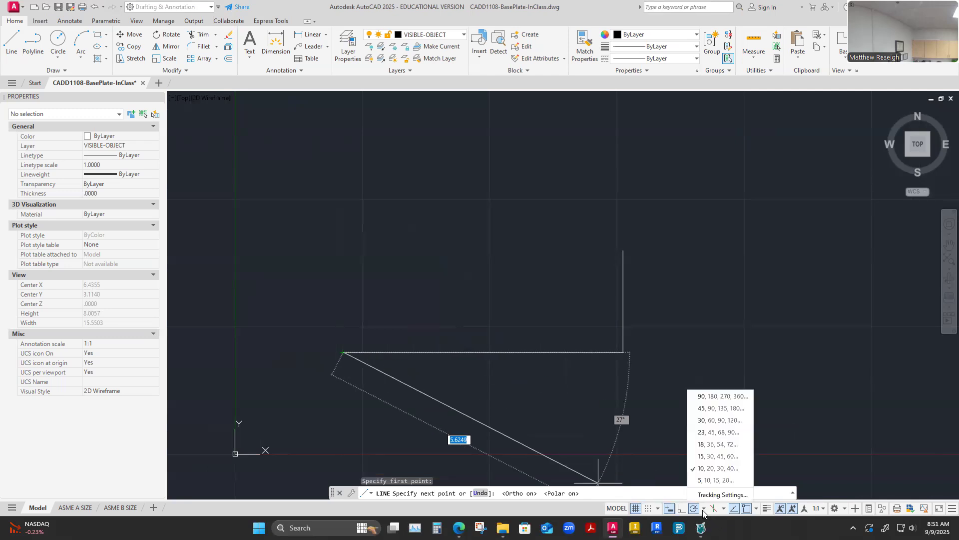
{"action": "left_click", "coordinate": [695, 400]}
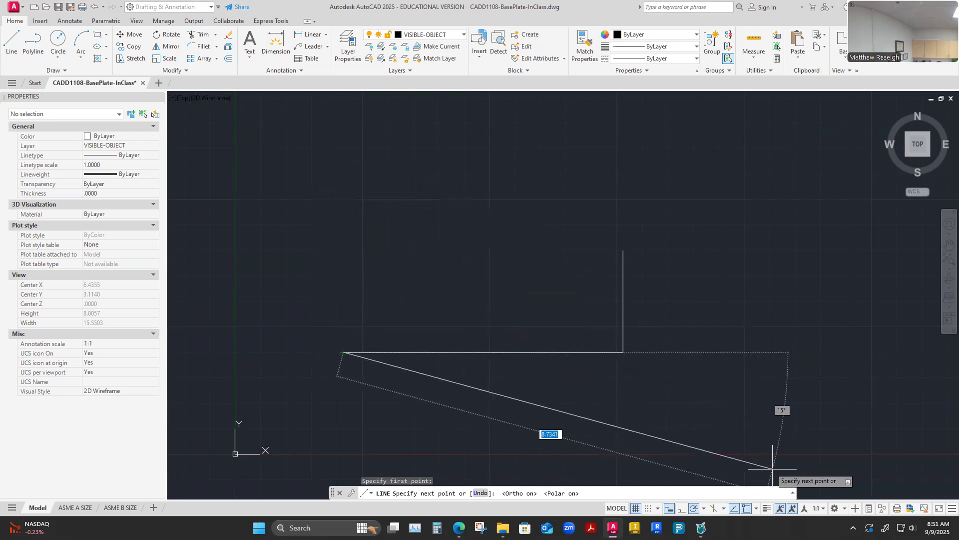
{"action": "left_click", "coordinate": [705, 509]}
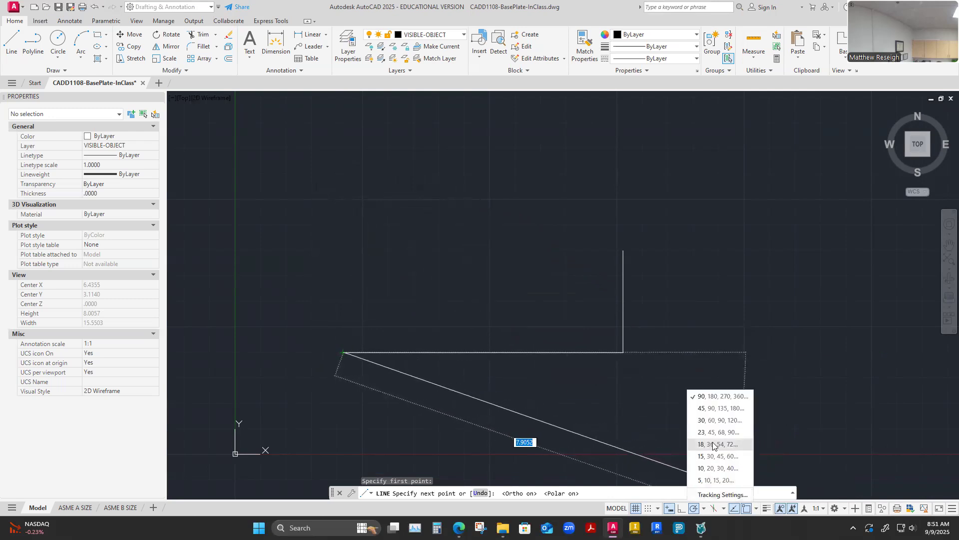
{"action": "left_click", "coordinate": [699, 420]}
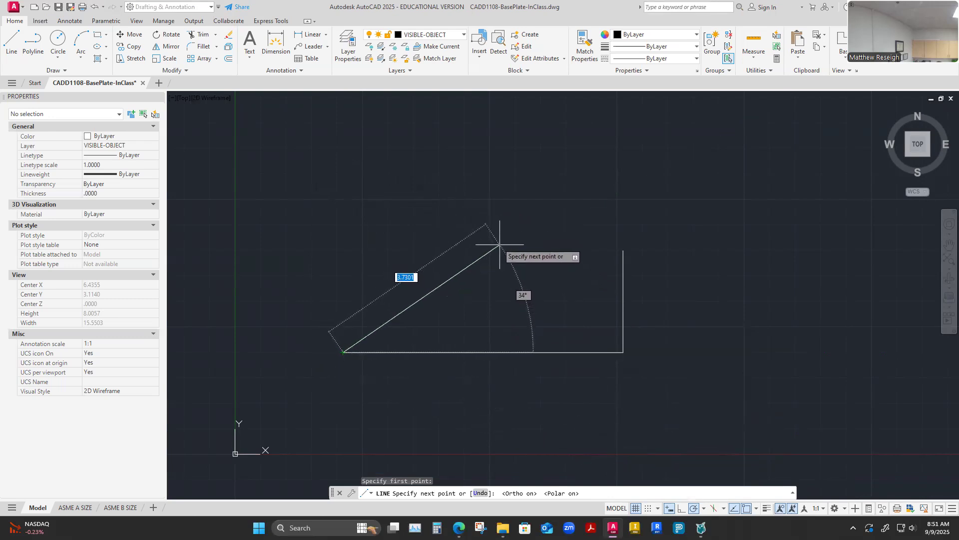
{"action": "left_click", "coordinate": [705, 511]}
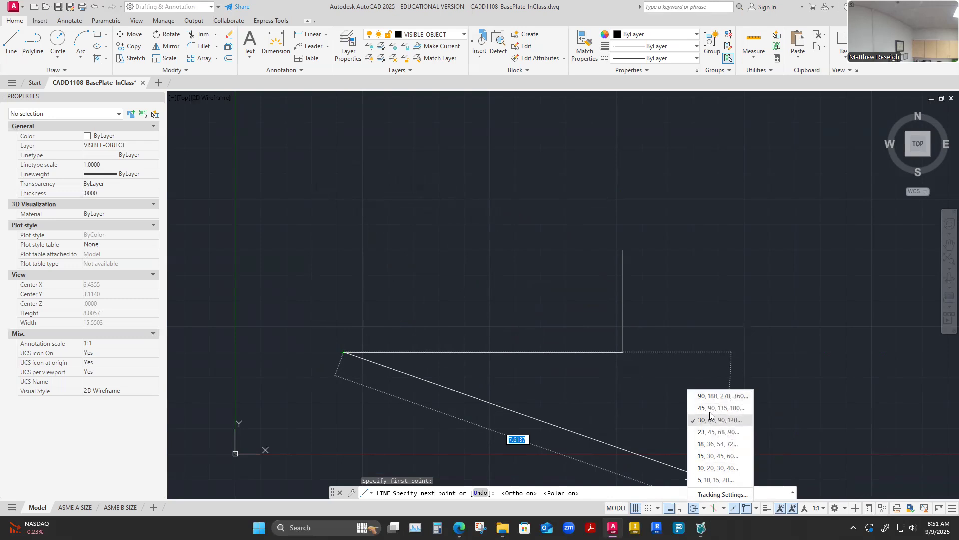
{"action": "left_click", "coordinate": [712, 475]}
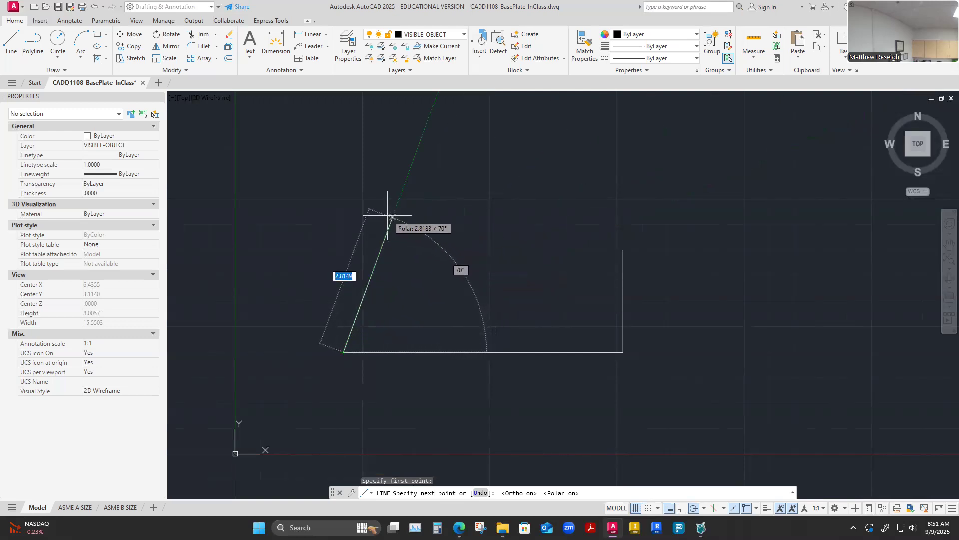
Set the polar tracking increment to 30 degrees for the line in progress.
{"action": "left_click", "coordinate": [757, 509]}
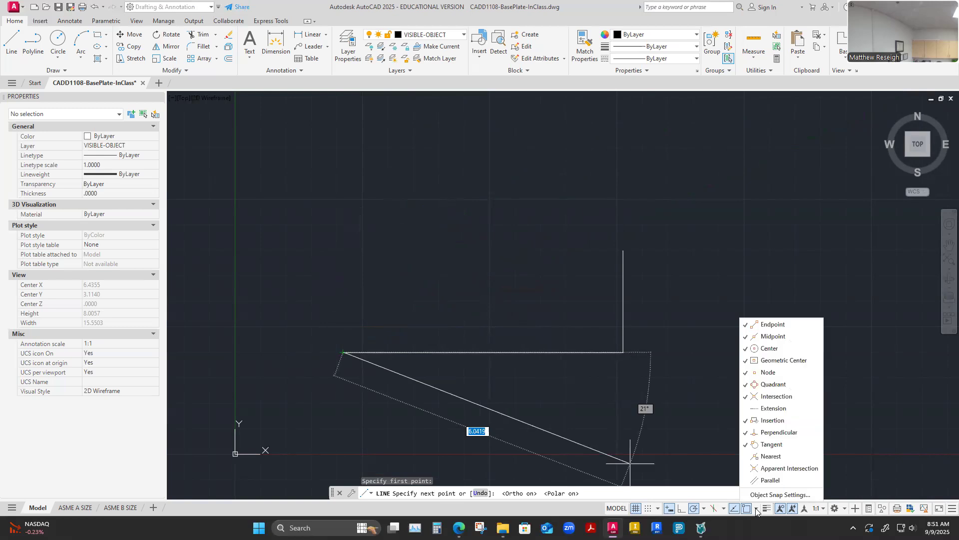
{"action": "left_click", "coordinate": [704, 509]}
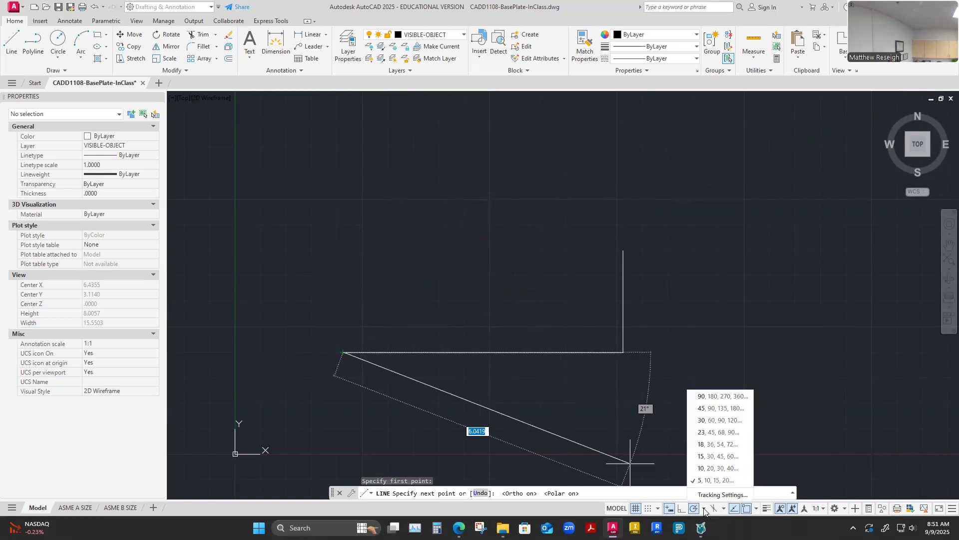
{"action": "left_click", "coordinate": [709, 420]}
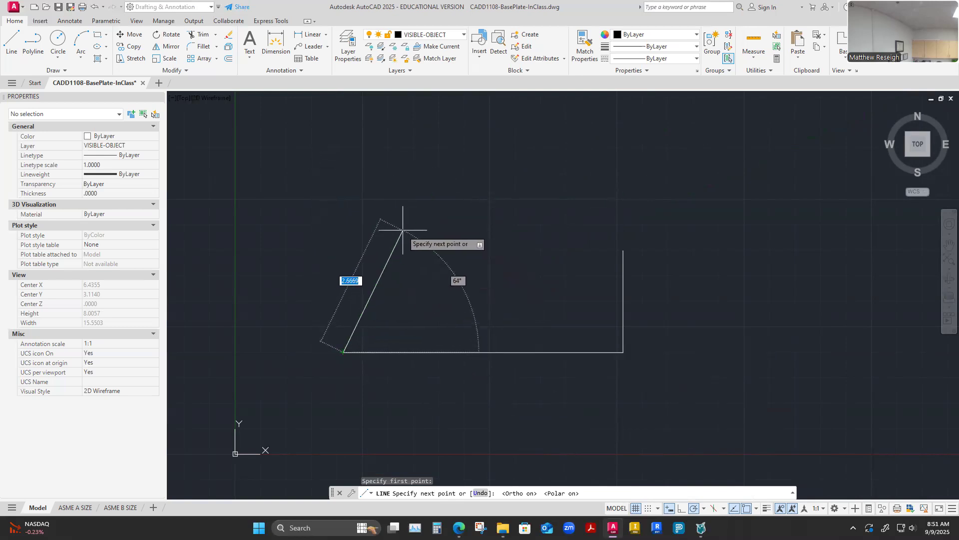
Toggle Ortho on and off twice while the line from the bottom edge's left end is in progress.
{"action": "key", "text": "F8"}
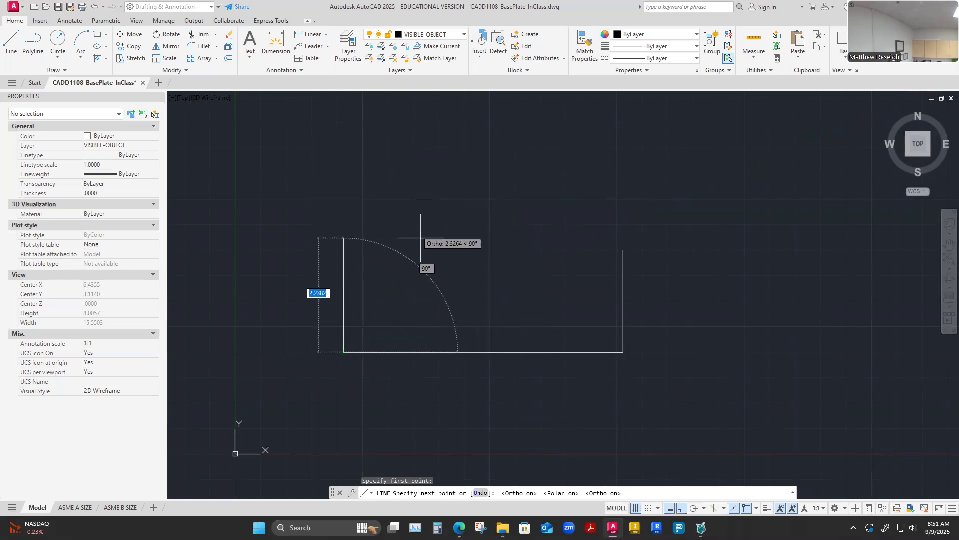
{"action": "key", "text": "F8"}
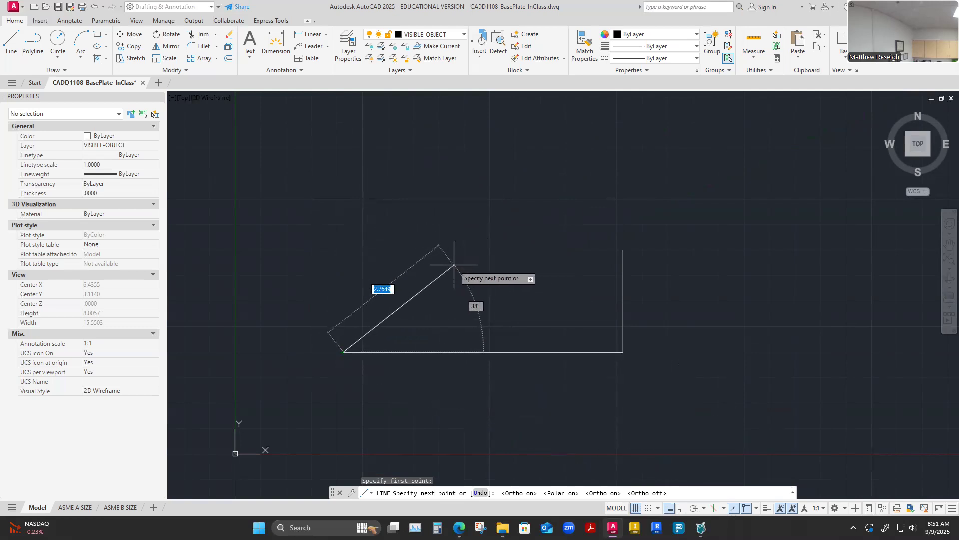
{"action": "key", "text": "F8"}
{"action": "key", "text": "F8"}
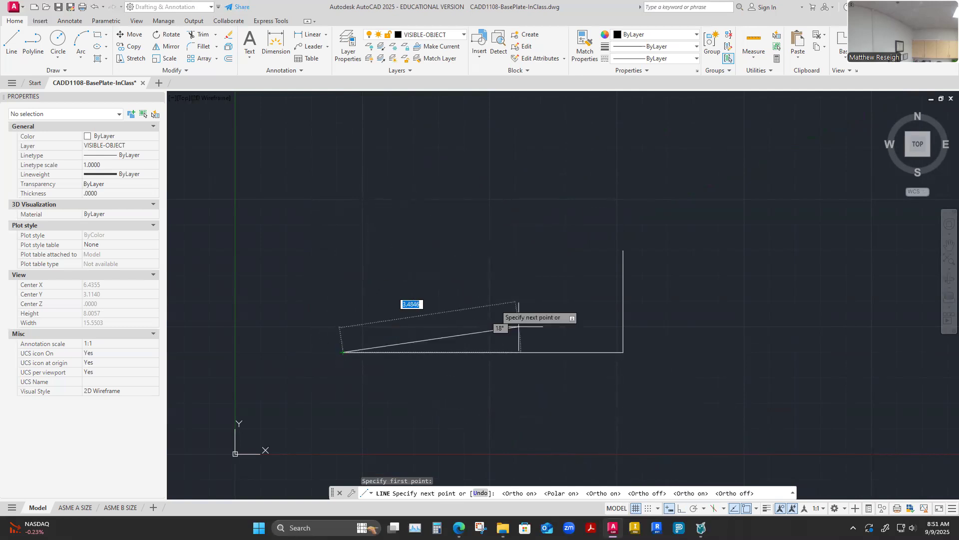
Switch the line in progress between Ortho and polar tracking, finishing with polar tracking on.
{"action": "left_click", "coordinate": [696, 511]}
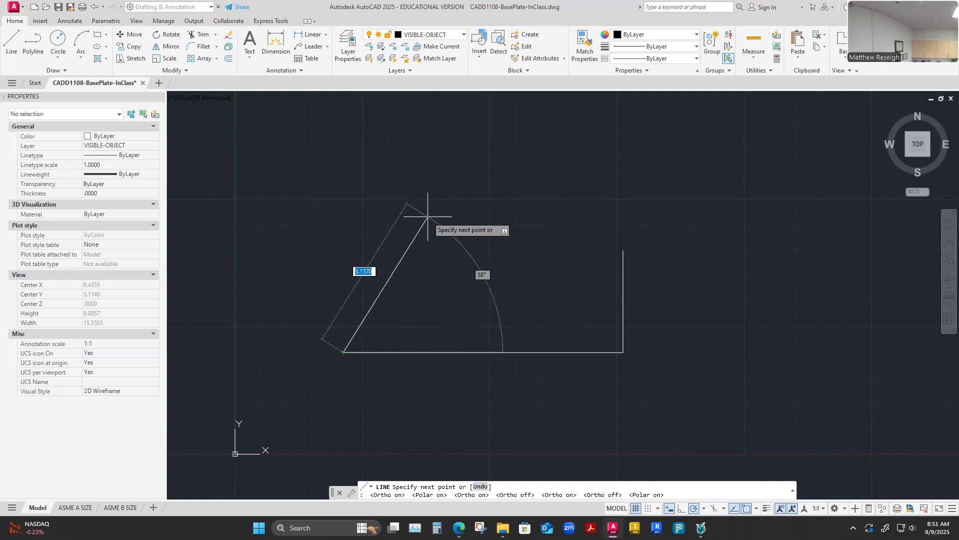
{"action": "key", "text": "F8"}
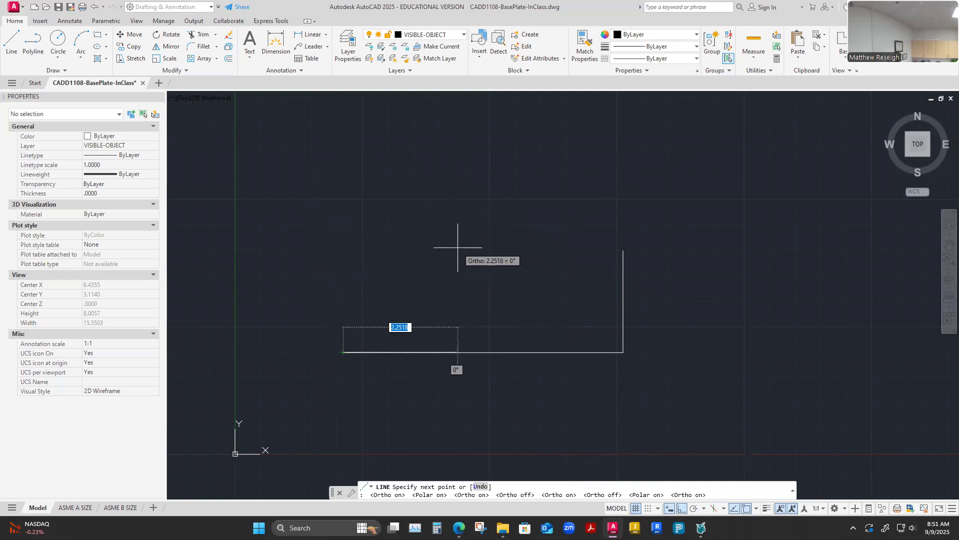
{"action": "key", "text": "F8"}
{"action": "key", "text": "F8"}
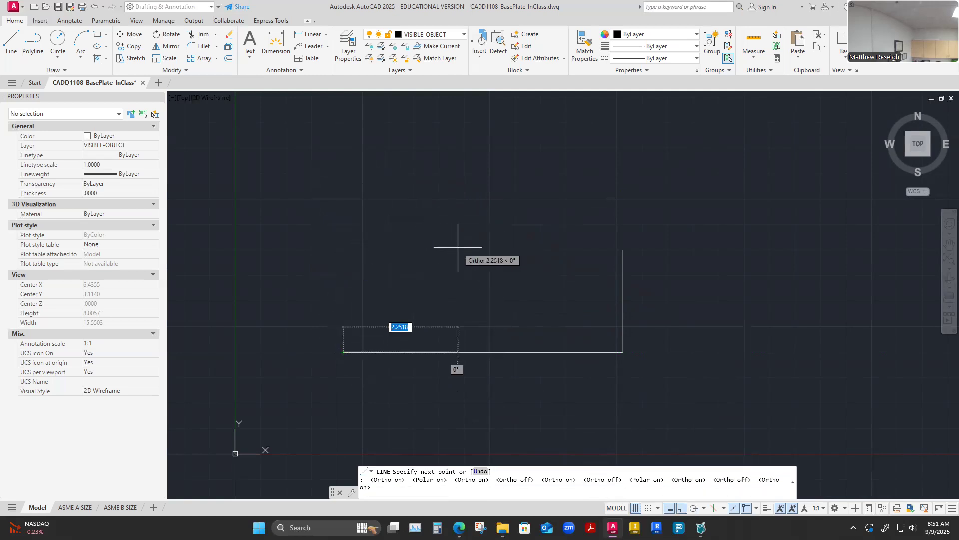
{"action": "key", "text": "F8"}
{"action": "key", "text": "F10"}
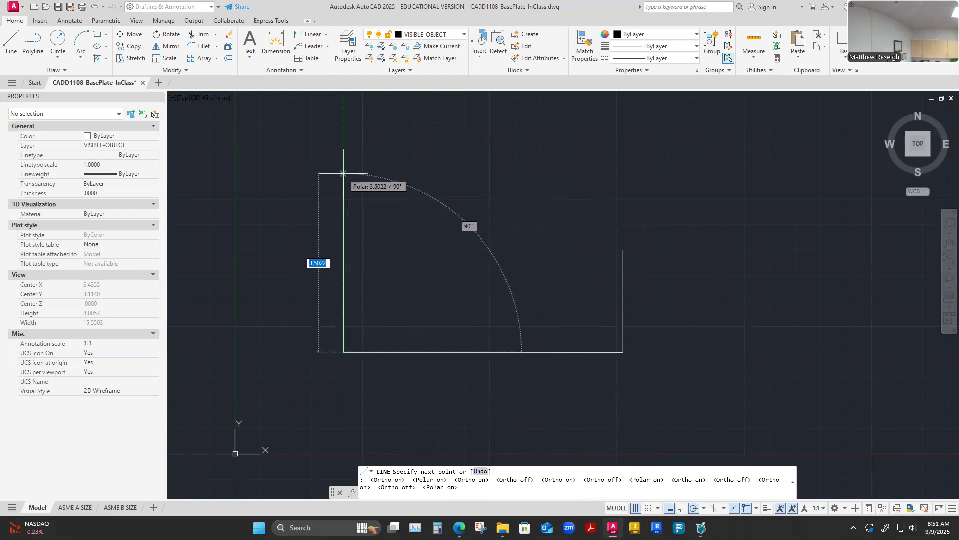
Draw the left edge 4 up, the top edge 4.25 to the right, and the sloped edge to the right edge's upper endpoint.
{"action": "type", "text": "4"}
{"action": "key", "text": "Return"}
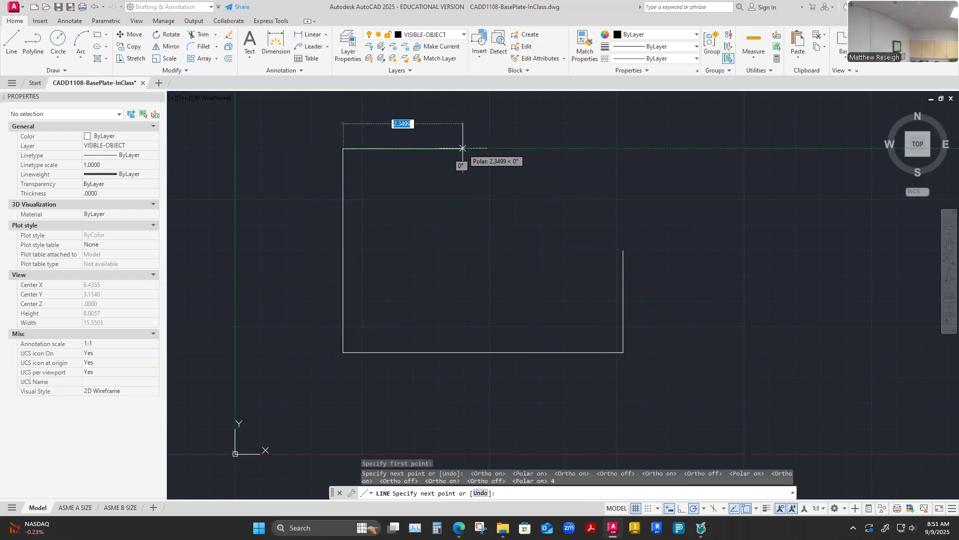
{"action": "type", "text": "4.25"}
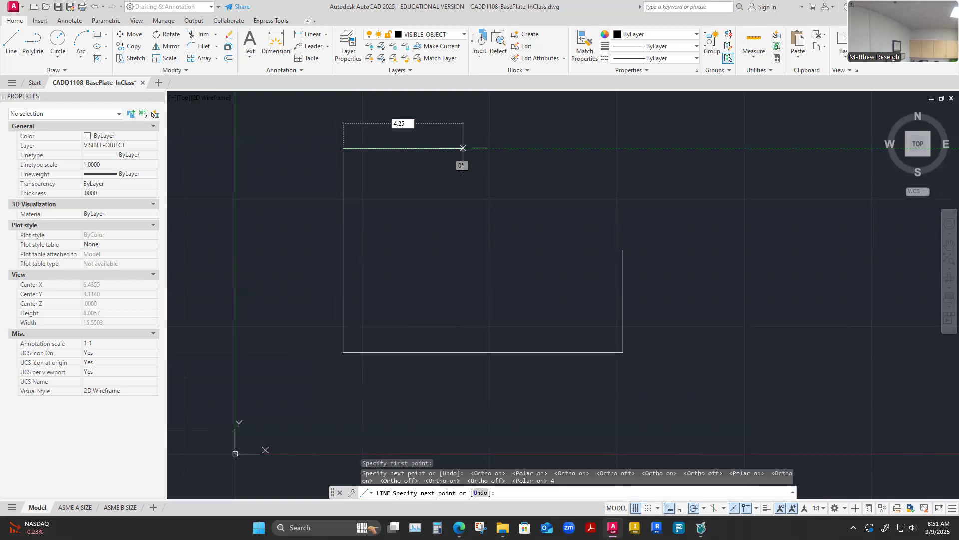
{"action": "key", "text": "Return"}
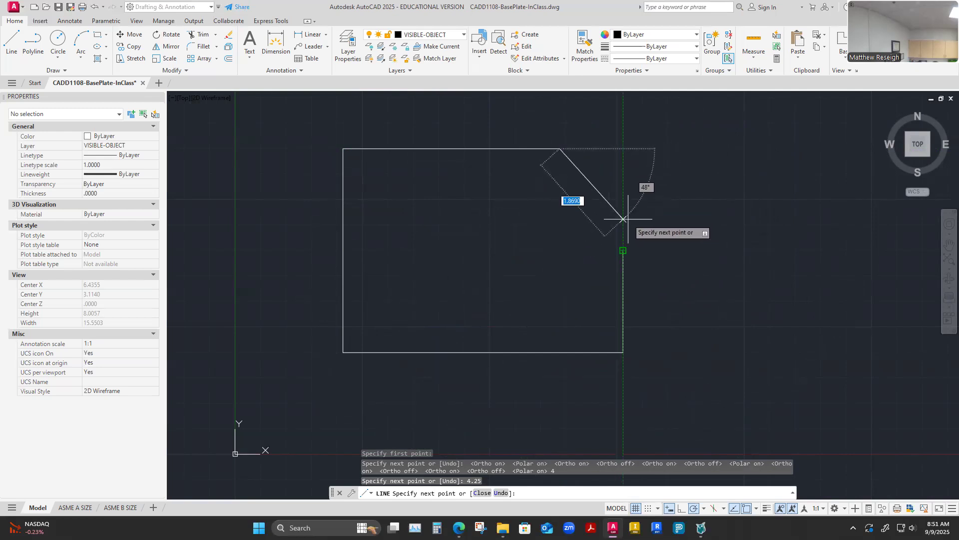
{"action": "left_click", "coordinate": [623, 250]}
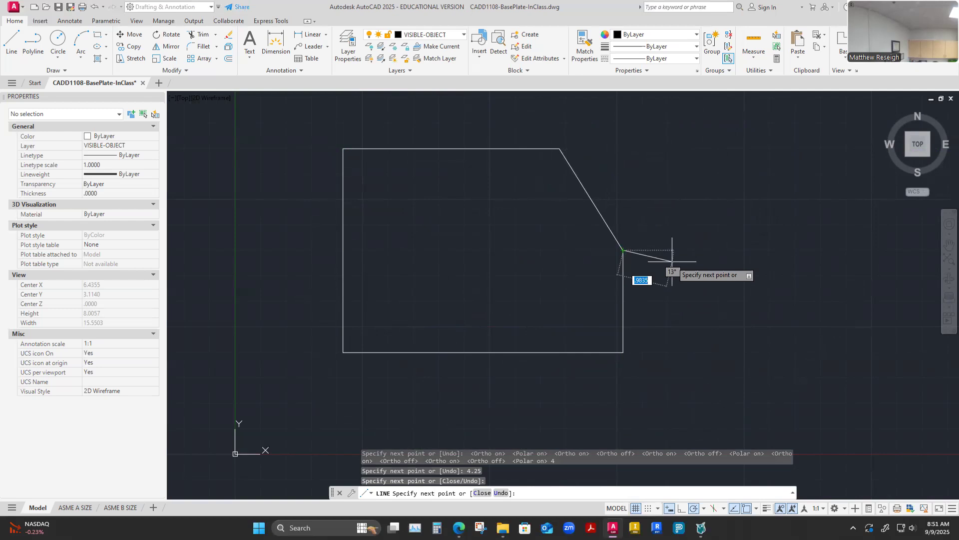
{"action": "key", "text": "Escape"}
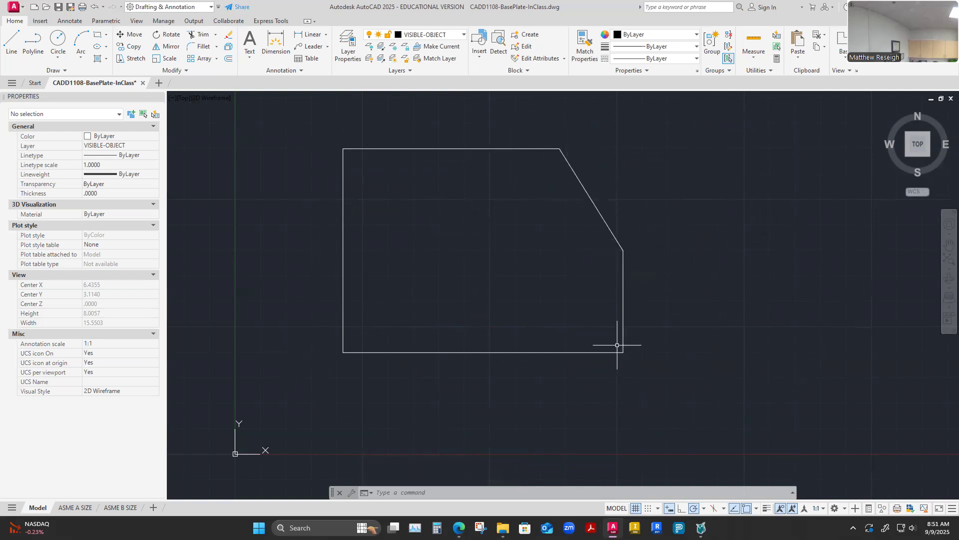
Check the edge lengths of the base plate outline with the Quick measure tool.
{"action": "left_click", "coordinate": [755, 59]}
{"action": "left_click", "coordinate": [761, 84]}
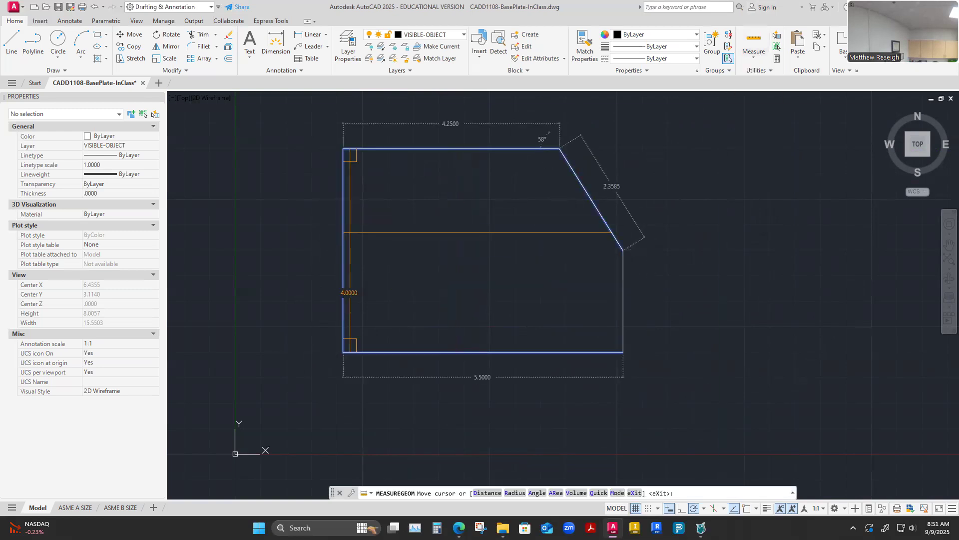
{"action": "left_click", "coordinate": [758, 58]}
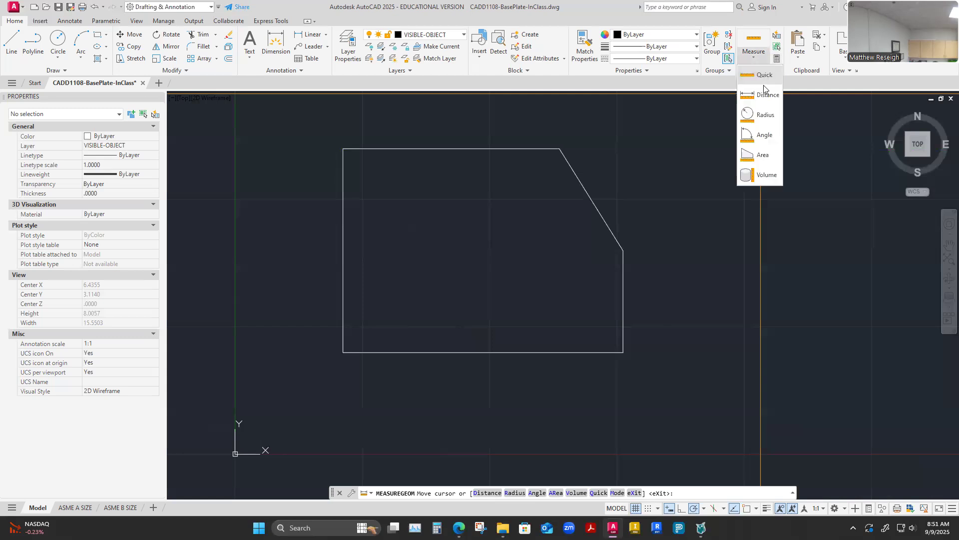
{"action": "left_click", "coordinate": [765, 76]}
{"action": "key", "text": "Escape"}
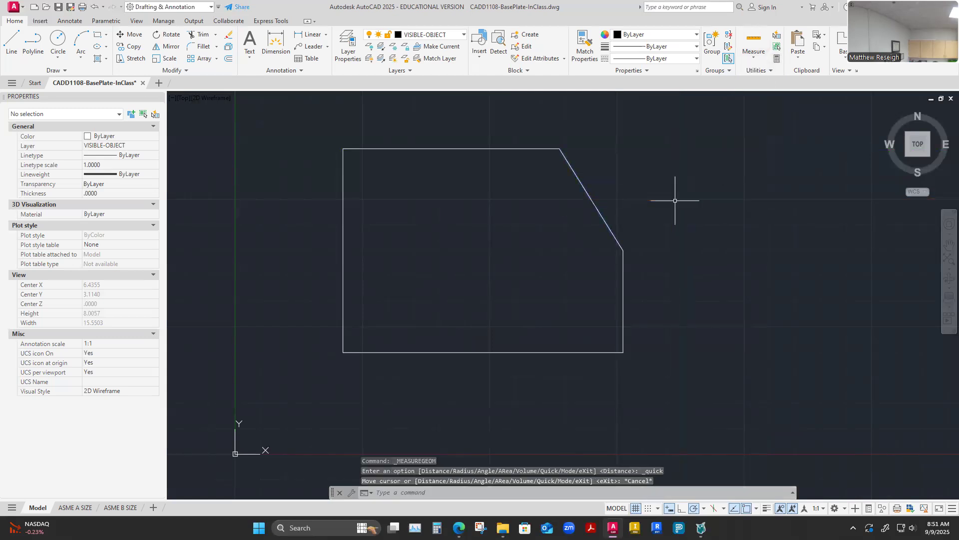
Select the bottom, right, sloped and top edges one at a time to check whether they are separate lines.
{"action": "left_click", "coordinate": [583, 352]}
{"action": "key", "text": "Escape"}
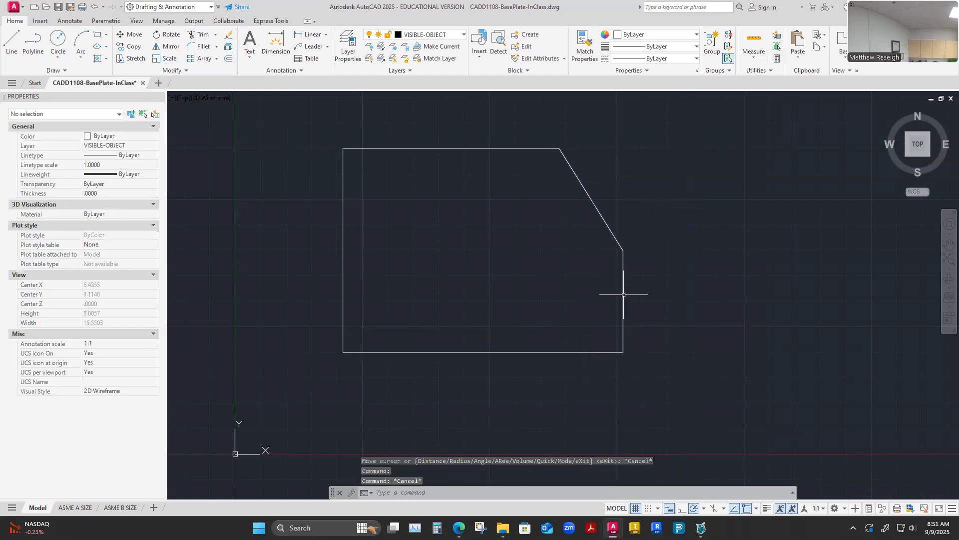
{"action": "left_click", "coordinate": [624, 294]}
{"action": "key", "text": "Escape"}
{"action": "left_click", "coordinate": [600, 213]}
{"action": "key", "text": "Escape"}
{"action": "left_click", "coordinate": [502, 149]}
{"action": "key", "text": "Escape"}
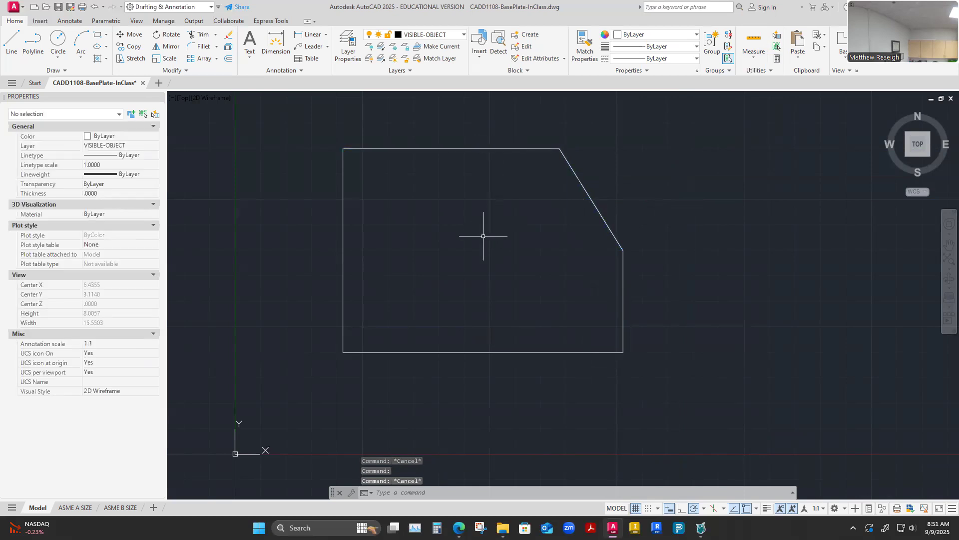
Join all the lines of the base plate outline into one polyline.
{"action": "left_click", "coordinate": [175, 70]}
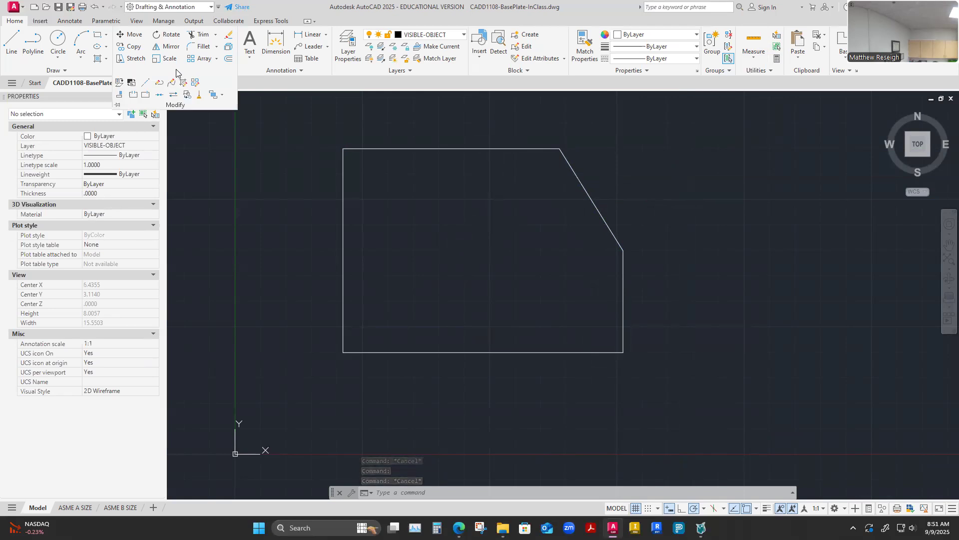
{"action": "left_click", "coordinate": [160, 95]}
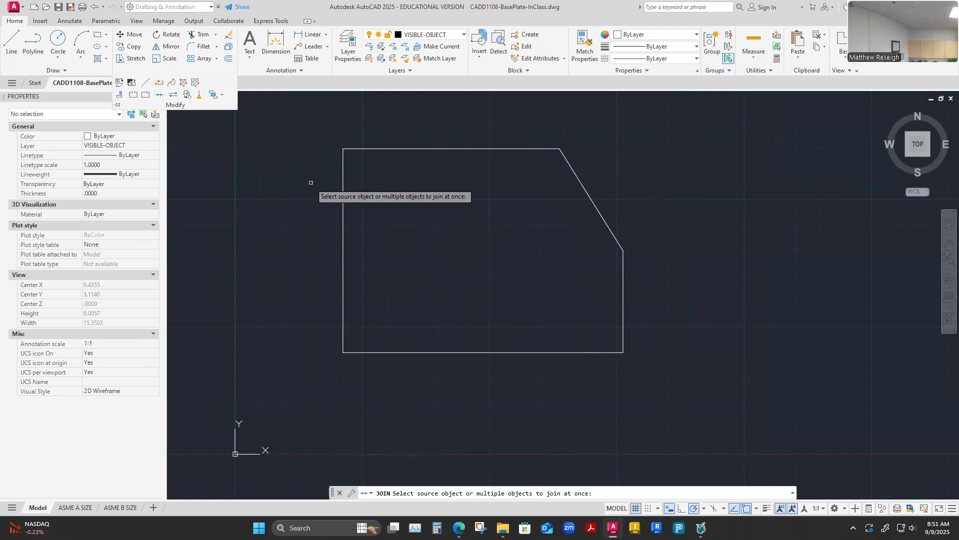
{"action": "left_click", "coordinate": [313, 132]}
{"action": "left_click", "coordinate": [739, 397]}
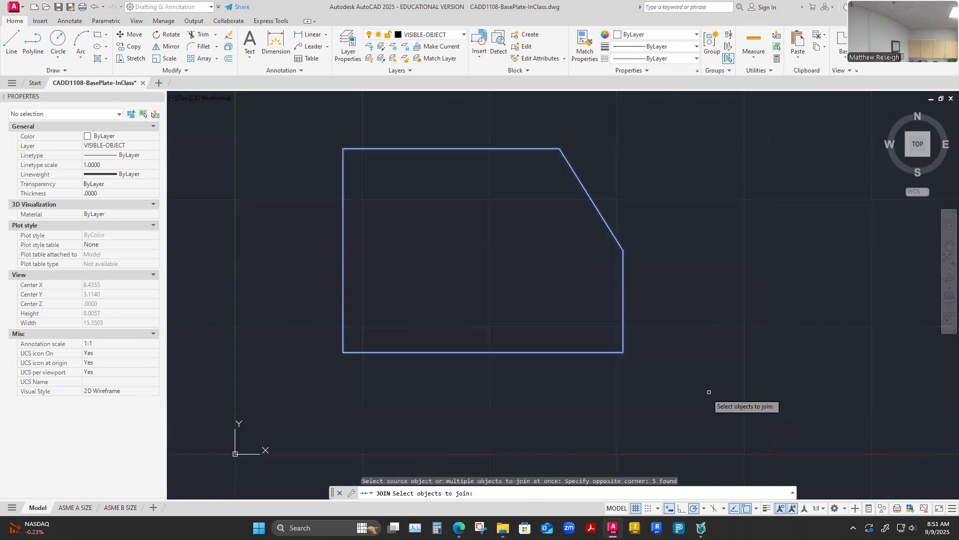
{"action": "key", "text": "Return"}
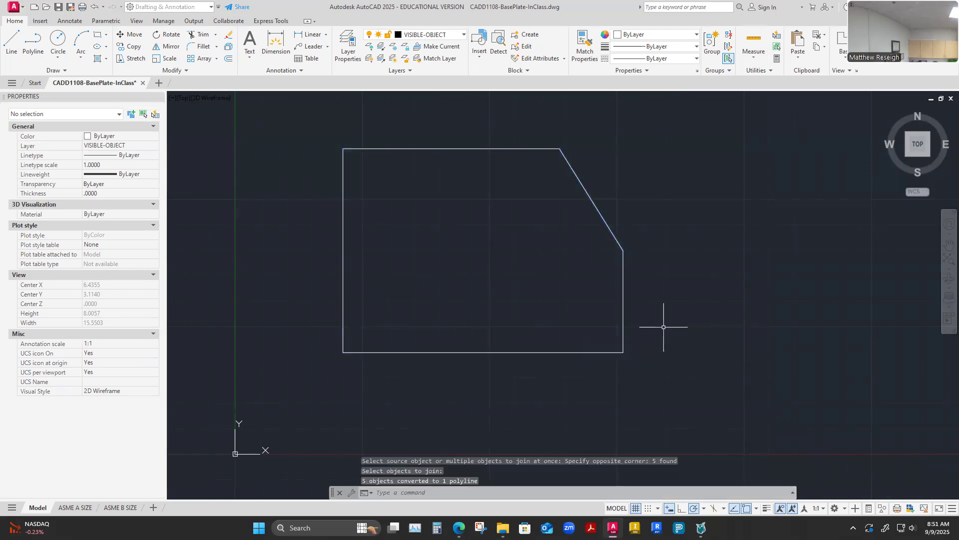
Select the outline from its right, sloped and top edges to check that it behaves as one object.
{"action": "left_click", "coordinate": [623, 287]}
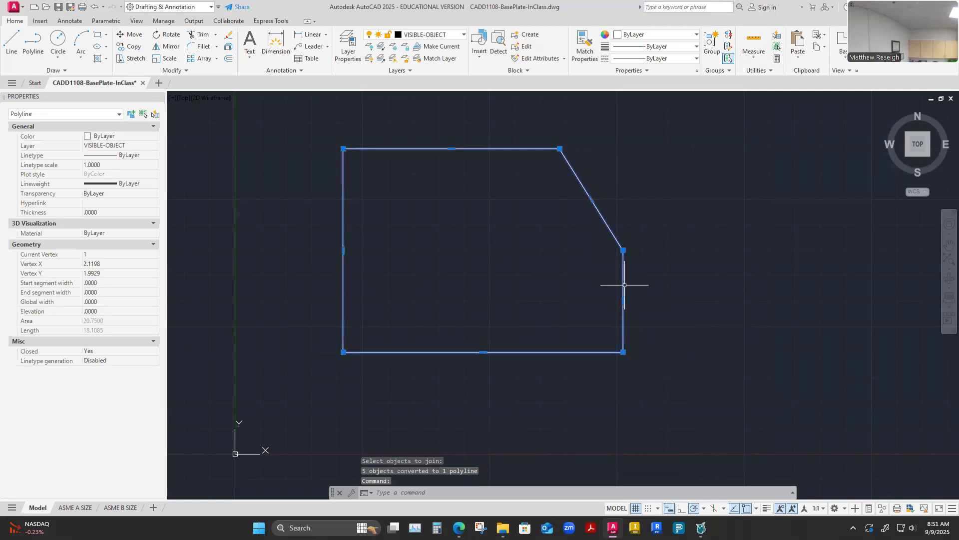
{"action": "key", "text": "Escape"}
{"action": "key", "text": "Escape"}
{"action": "left_click", "coordinate": [608, 223]}
{"action": "key", "text": "Escape"}
{"action": "left_click", "coordinate": [495, 149]}
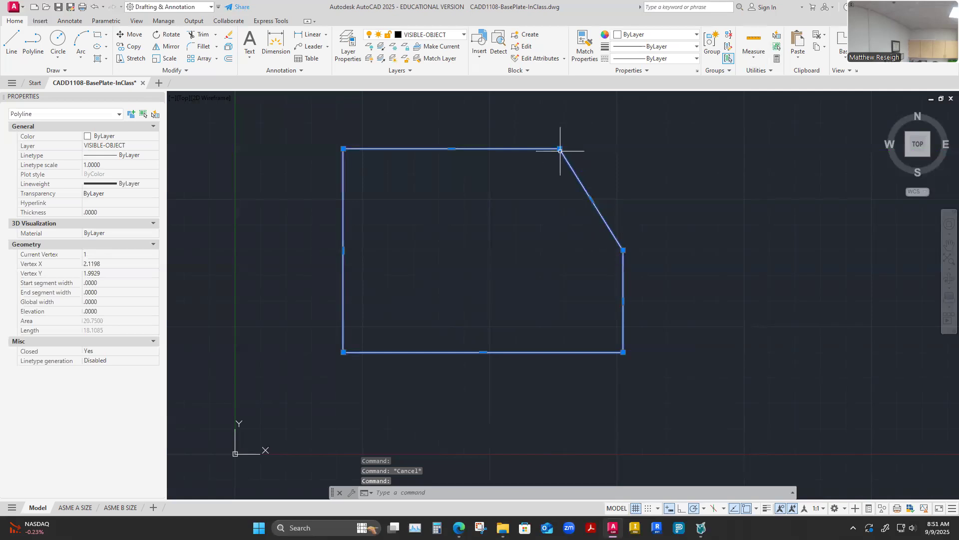
{"action": "key", "text": "Escape"}
{"action": "key", "text": "Escape"}
Switch to the dimensioned base plate PDF to read the hole locations and diameters, and return to the AutoCAD drawing.
{"action": "scroll", "coordinate": [337, 146], "scroll_direction": "up", "scroll_amount": 3}
{"action": "scroll", "coordinate": [340, 149], "scroll_direction": "down", "scroll_amount": 3}
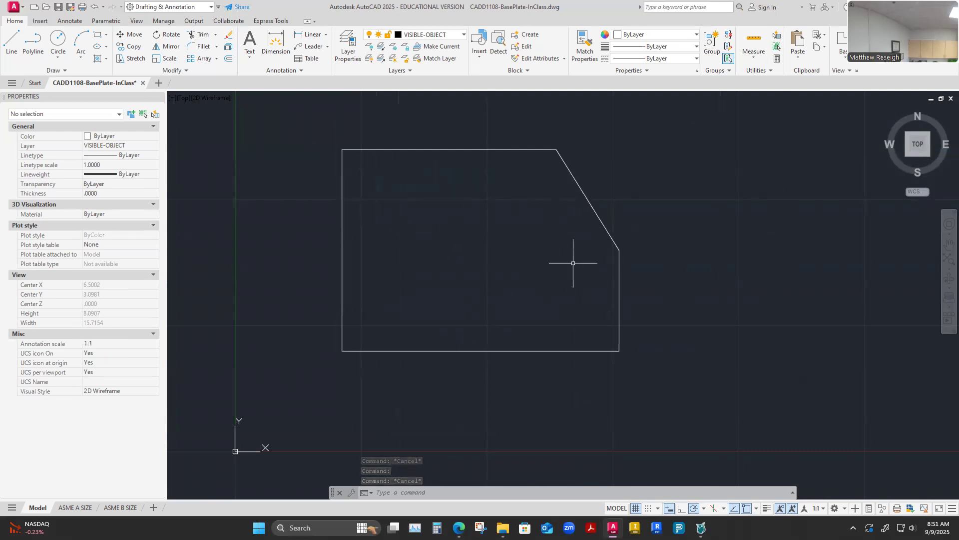
{"action": "scroll", "coordinate": [525, 301], "scroll_direction": "down", "scroll_amount": 2}
{"action": "scroll", "coordinate": [524, 301], "scroll_direction": "up", "scroll_amount": 2}
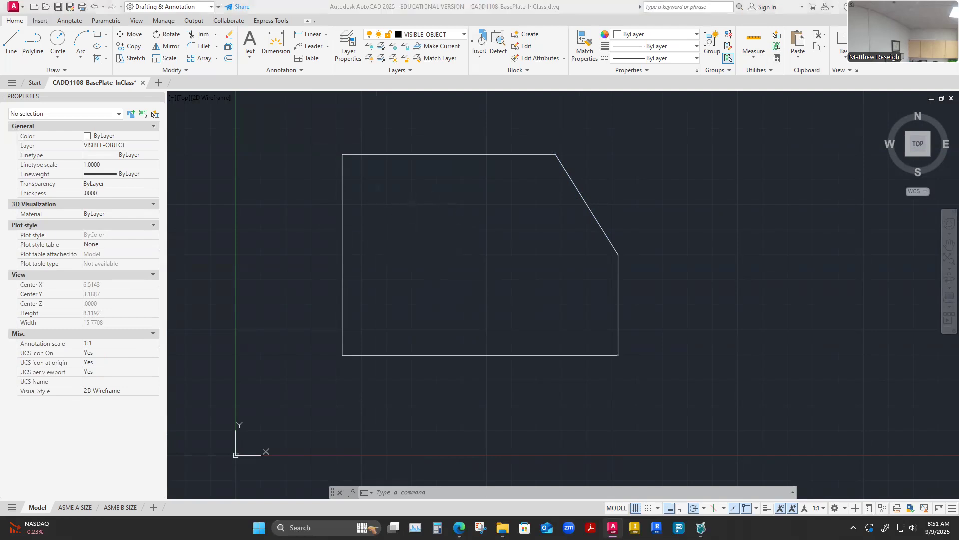
{"action": "key", "text": "alt+Tab"}
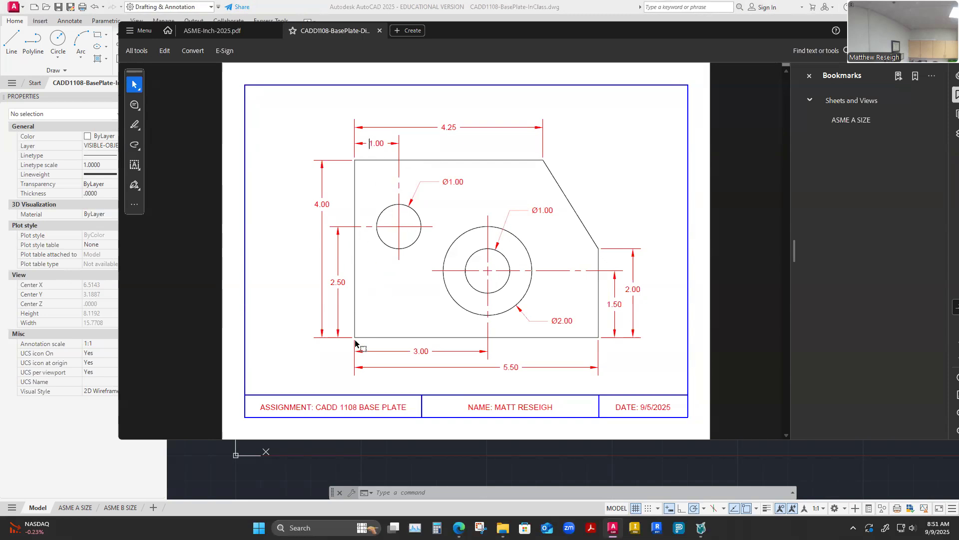
{"action": "left_click", "coordinate": [733, 463]}
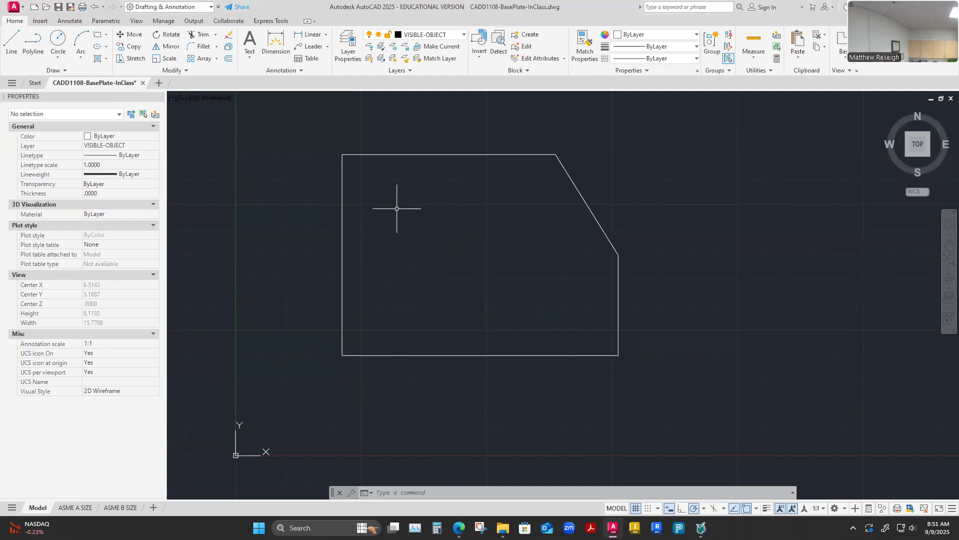
{"action": "left_click", "coordinate": [56, 51]}
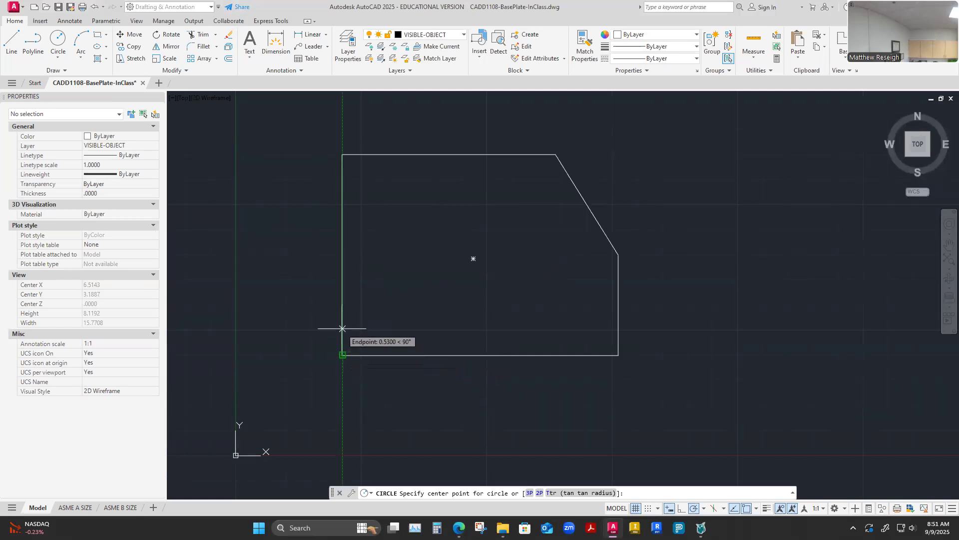
{"action": "type", "text": "2.5"}
{"action": "key", "text": "Return"}
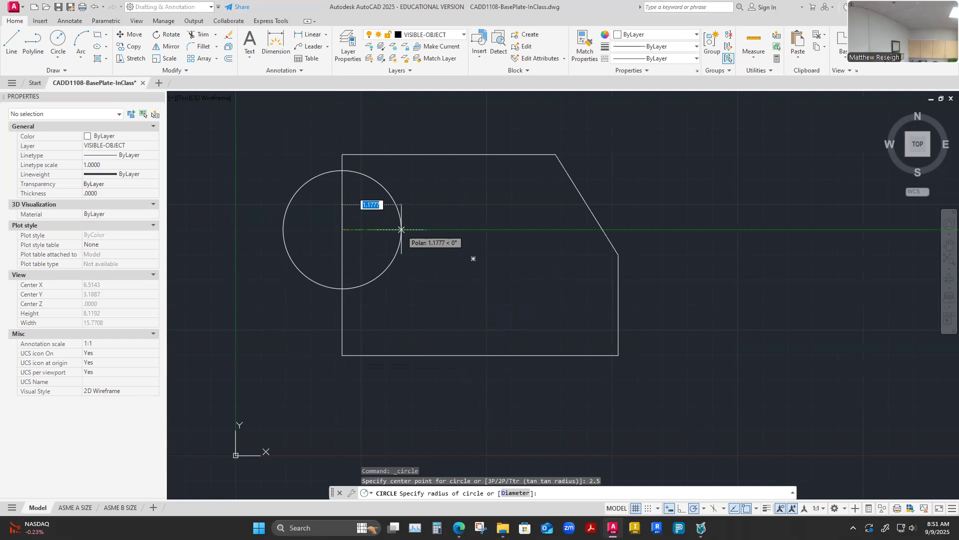
{"action": "key", "text": "Escape"}
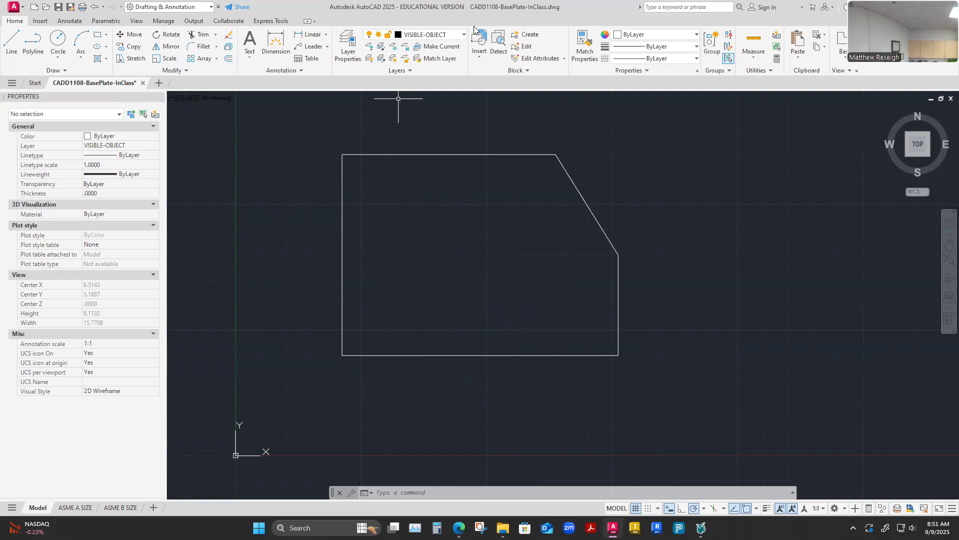
Turn on the CONSTRUCTION layer and make it the current layer.
{"action": "left_click", "coordinate": [462, 36]}
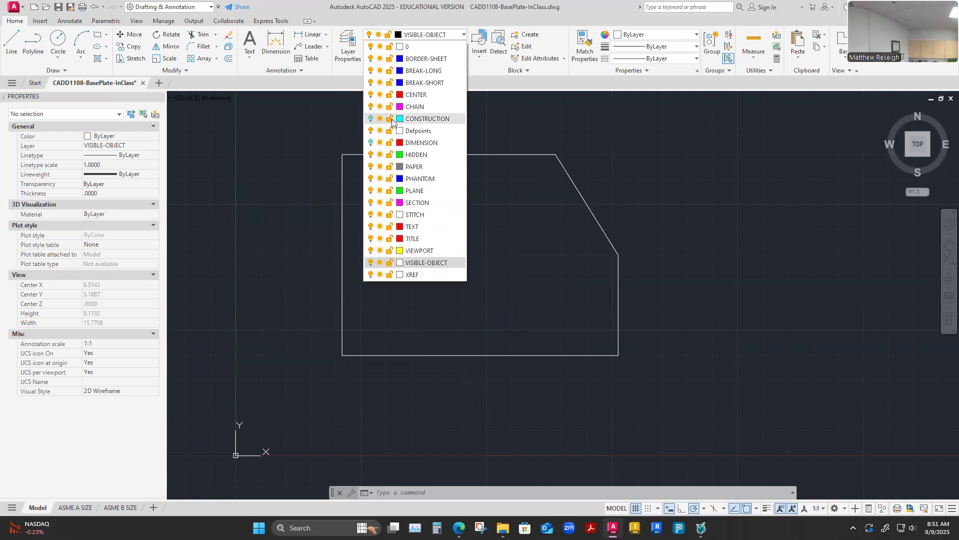
{"action": "left_click", "coordinate": [371, 120]}
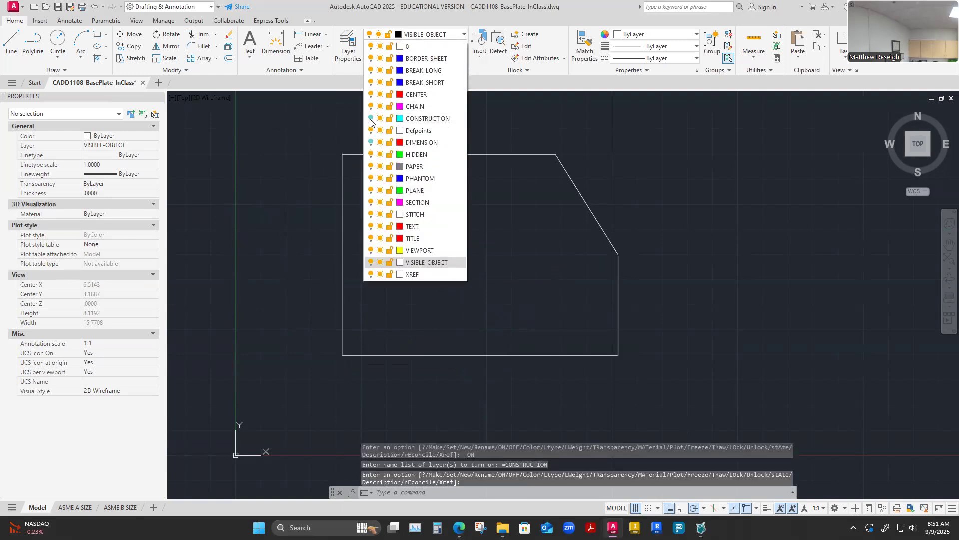
{"action": "left_click", "coordinate": [426, 119]}
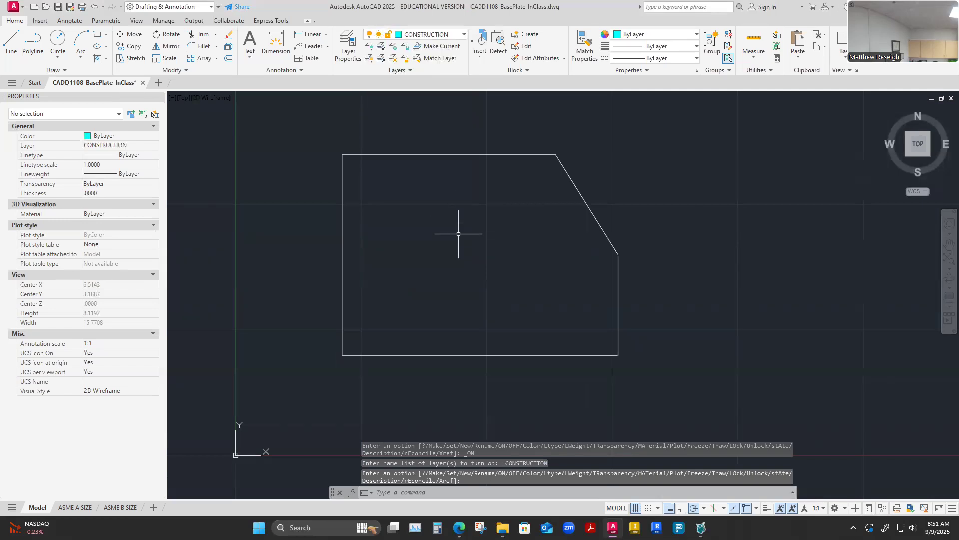
{"action": "left_click", "coordinate": [440, 35]}
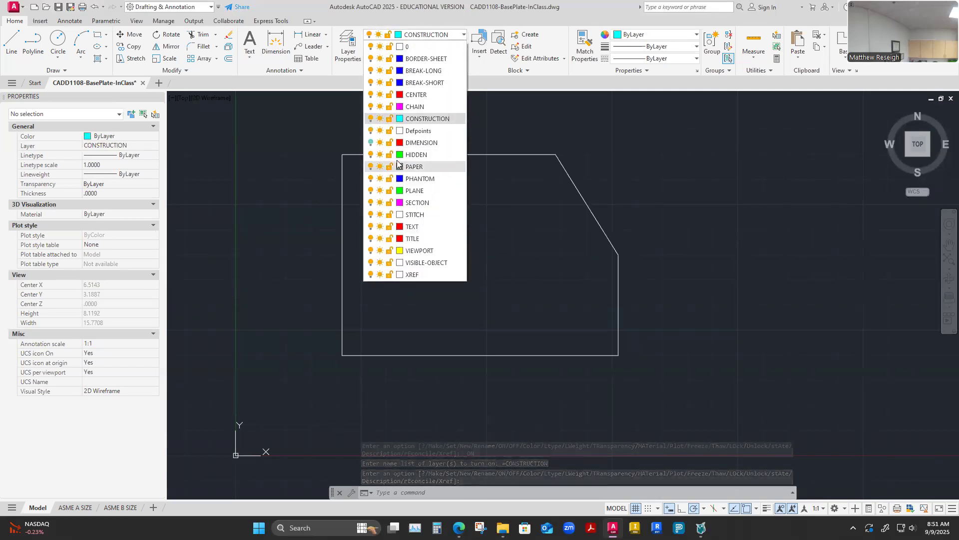
{"action": "left_click", "coordinate": [332, 129]}
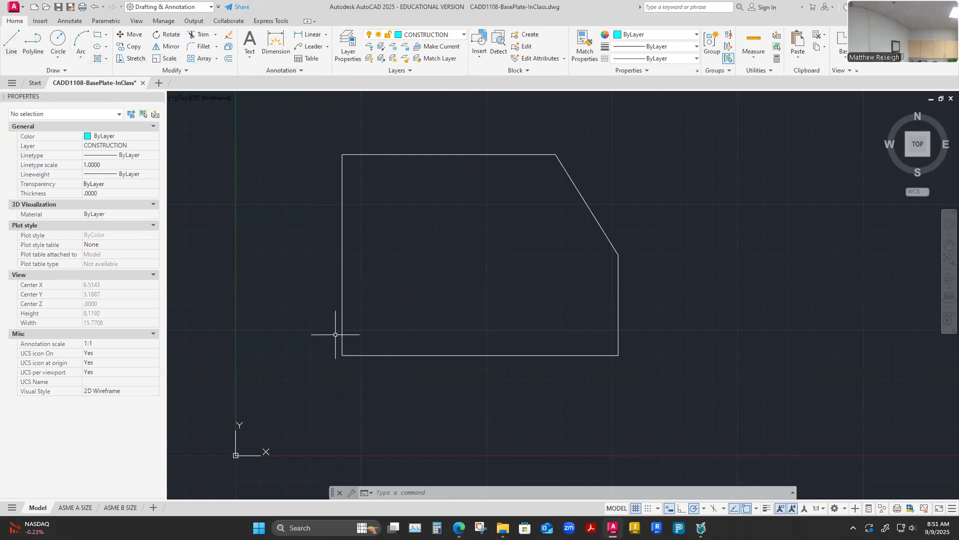
Draw a horizontal construction line 1 long, starting on the plate's left edge 2.5 above the lower-left corner.
{"action": "left_click", "coordinate": [12, 40]}
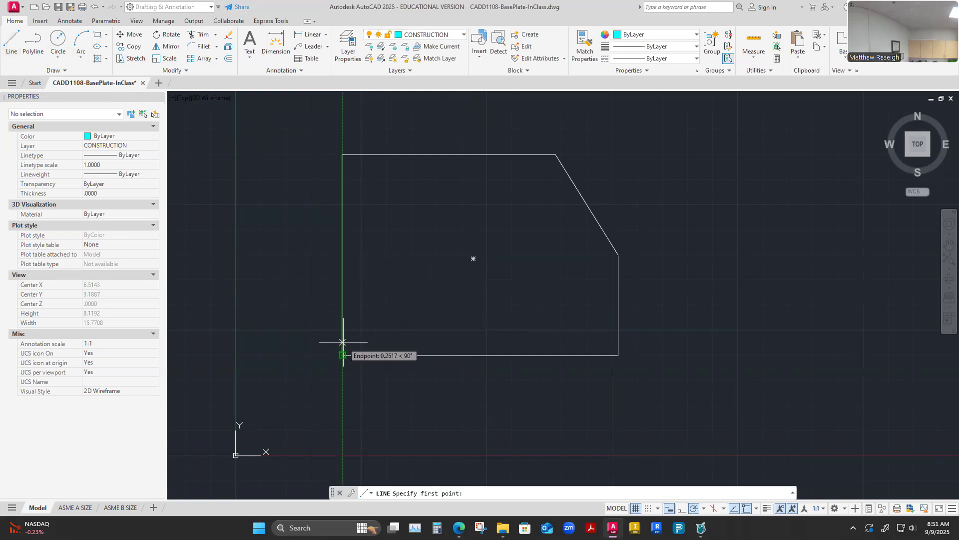
{"action": "type", "text": "2.5"}
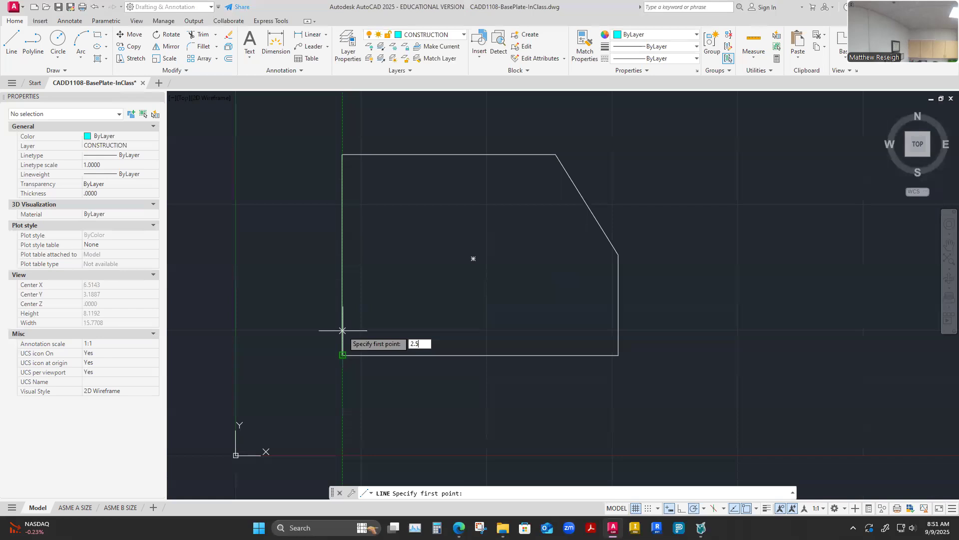
{"action": "key", "text": "Return"}
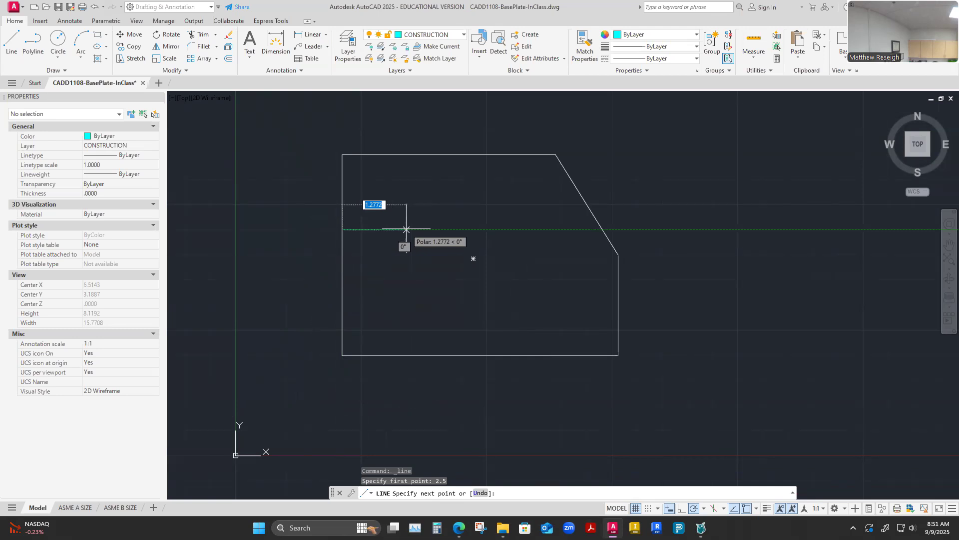
{"action": "type", "text": "1"}
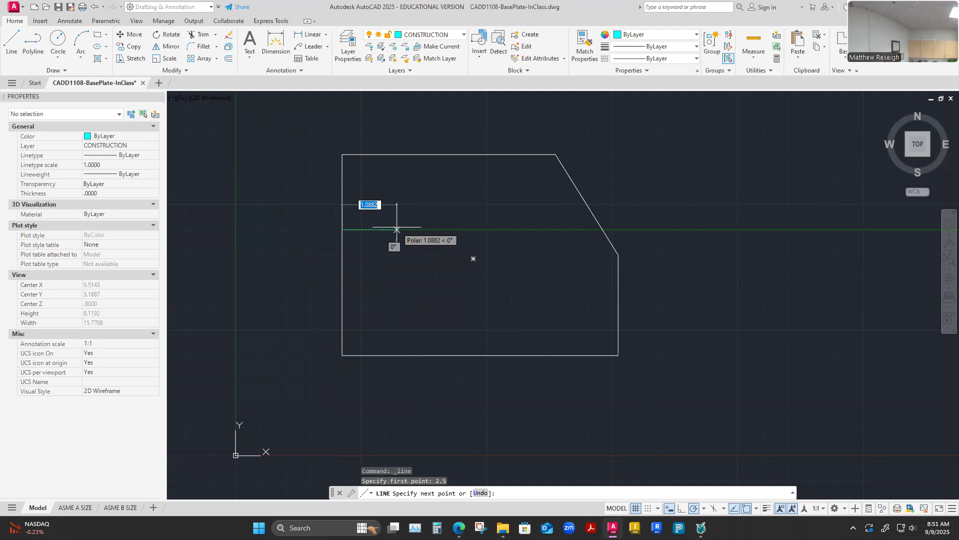
{"action": "key", "text": "Return"}
{"action": "key", "text": "Escape"}
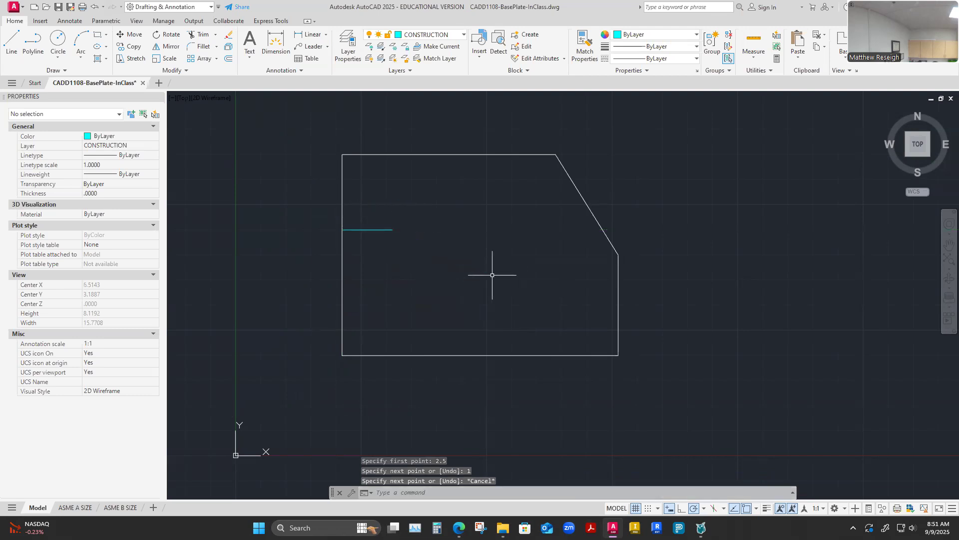
Draw a construction line from the plate's lower-left corner up to the horizontal construction line, and undo it.
{"action": "left_click", "coordinate": [6, 50]}
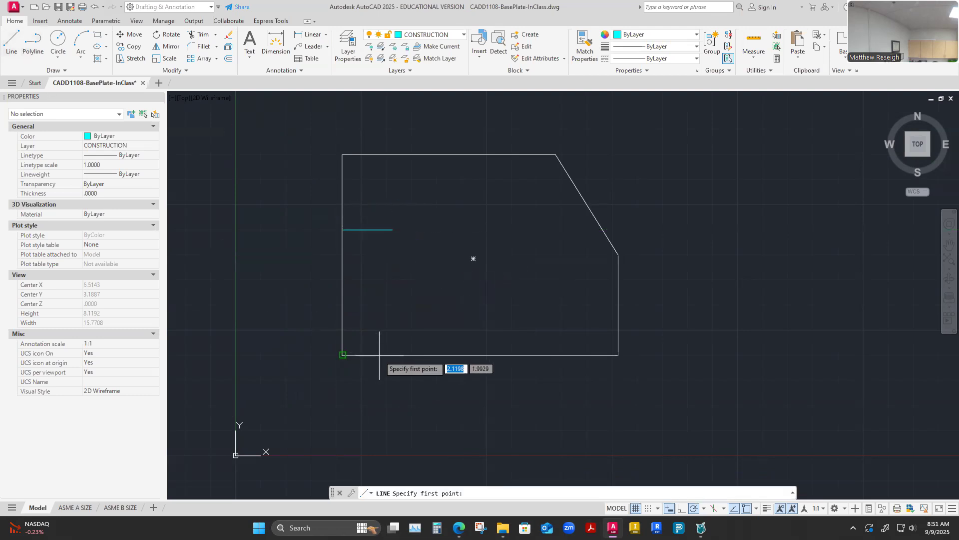
{"action": "left_click", "coordinate": [343, 354]}
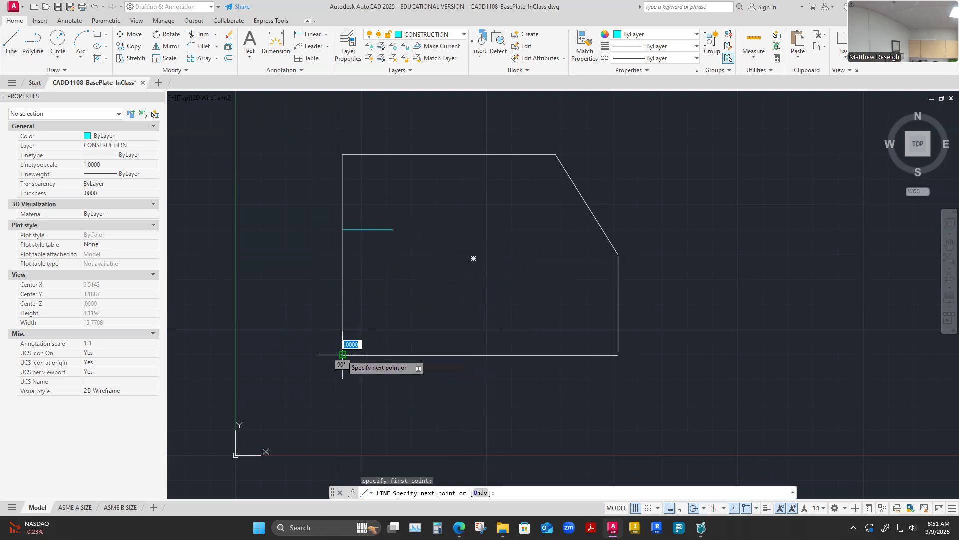
{"action": "left_click", "coordinate": [342, 230]}
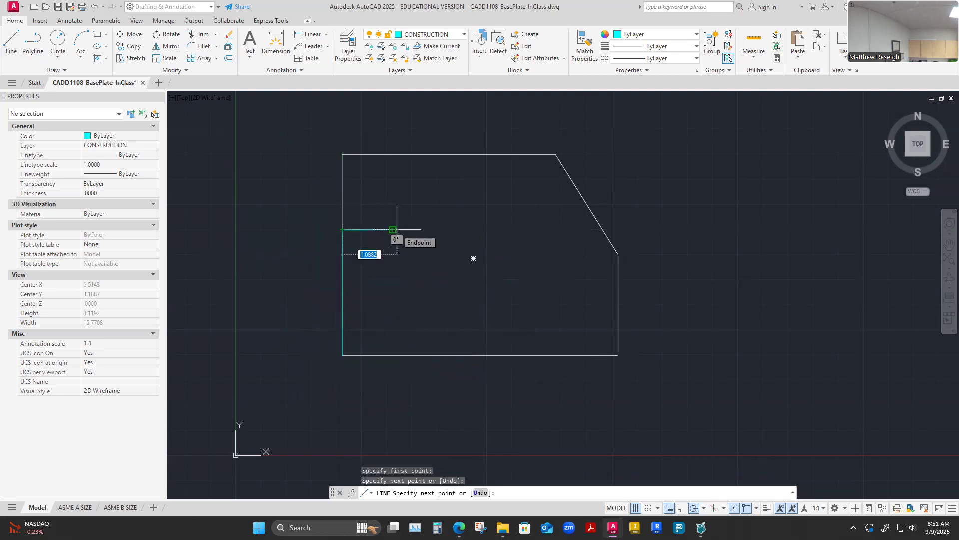
{"action": "key", "text": "Escape"}
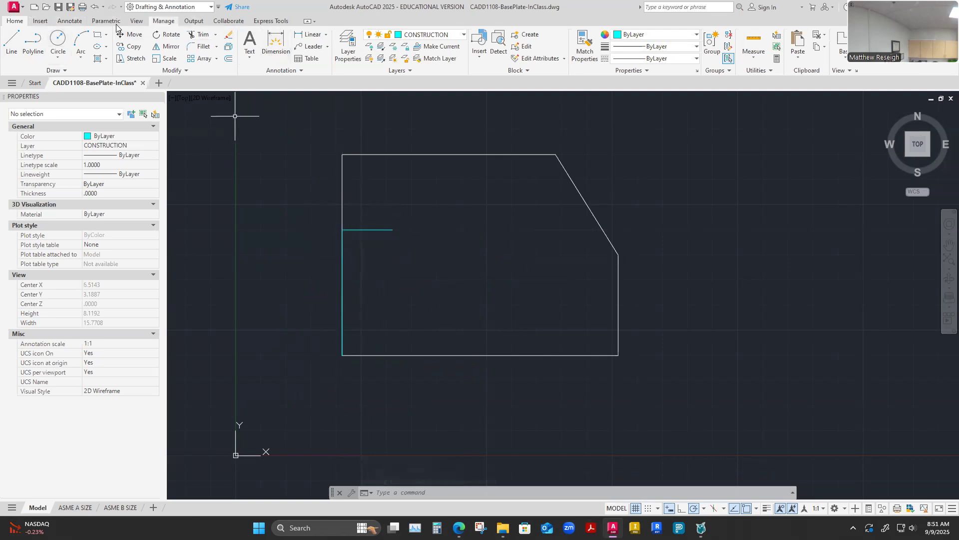
{"action": "left_click", "coordinate": [95, 8]}
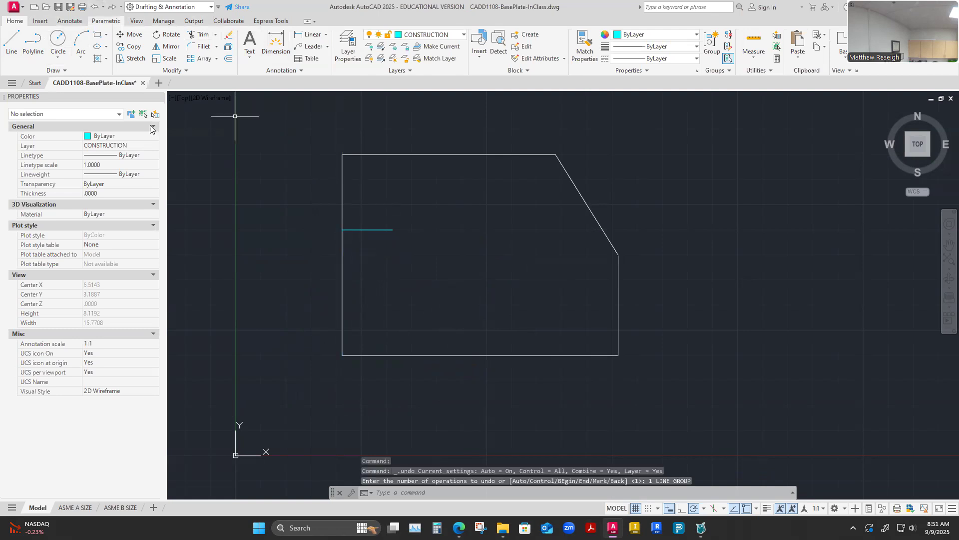
Make VISIBLE-OBJECT the current layer.
{"action": "left_click", "coordinate": [381, 230]}
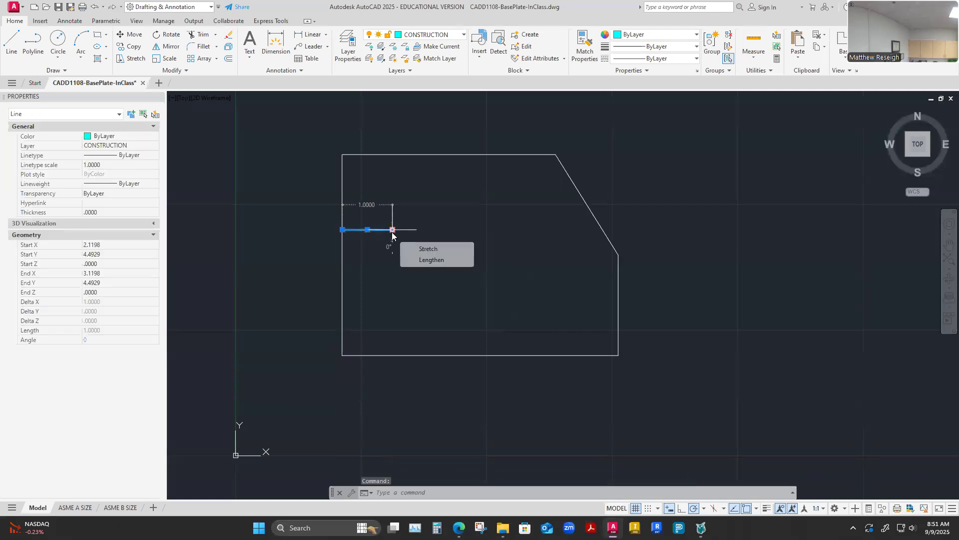
{"action": "key", "text": "Escape"}
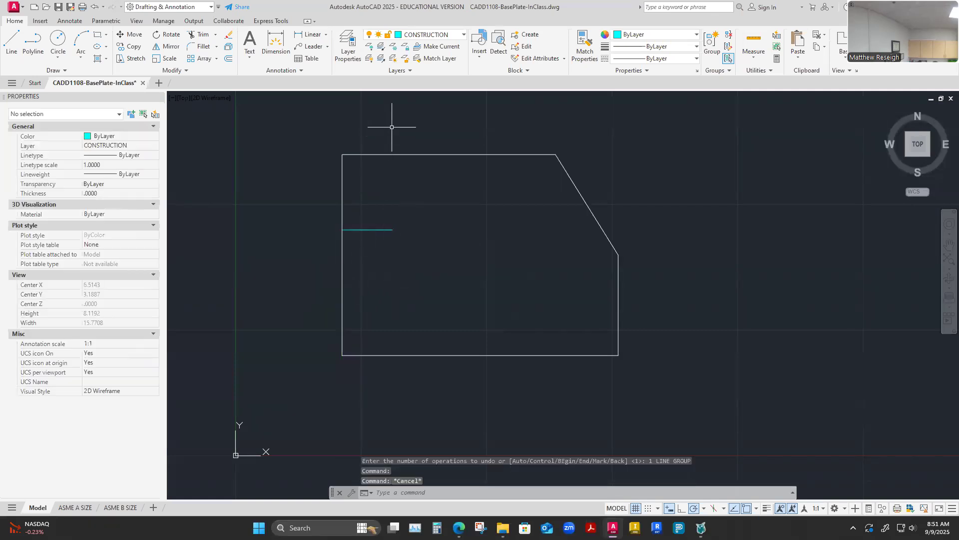
{"action": "left_click", "coordinate": [459, 35]}
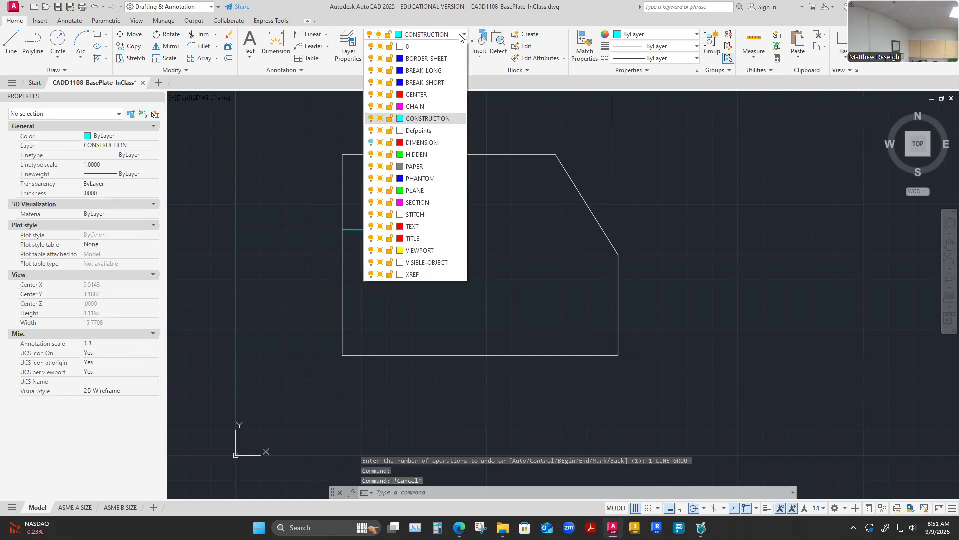
{"action": "left_click", "coordinate": [421, 264]}
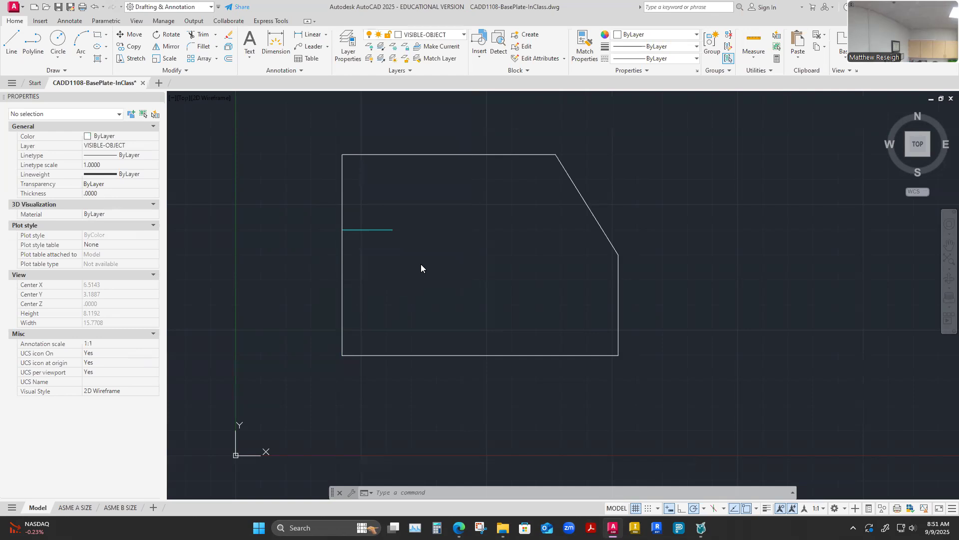
Switch to the dimensioned base plate PDF to read the upper-left hole's diameter, and return to the AutoCAD drawing.
{"action": "left_click", "coordinate": [59, 50]}
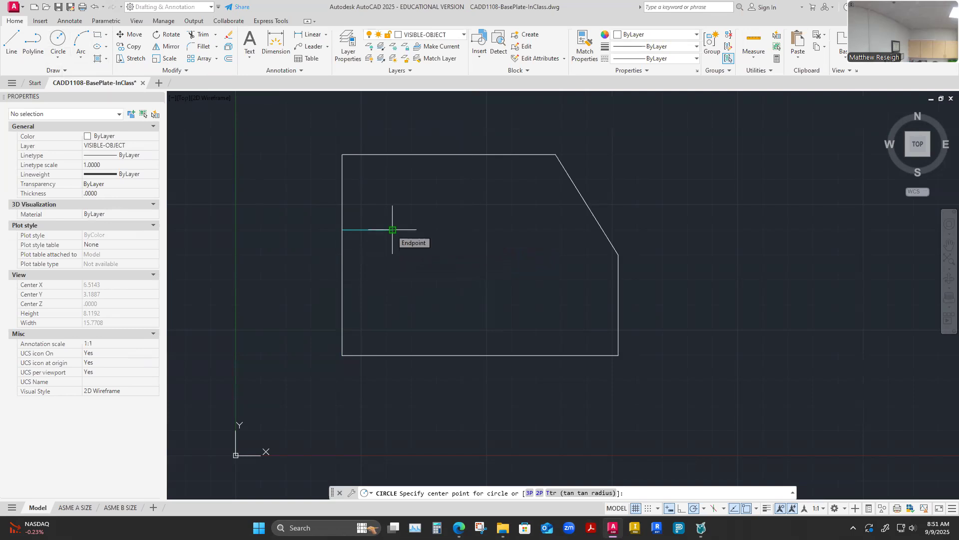
{"action": "key", "text": "Escape"}
{"action": "key", "text": "alt+Tab"}
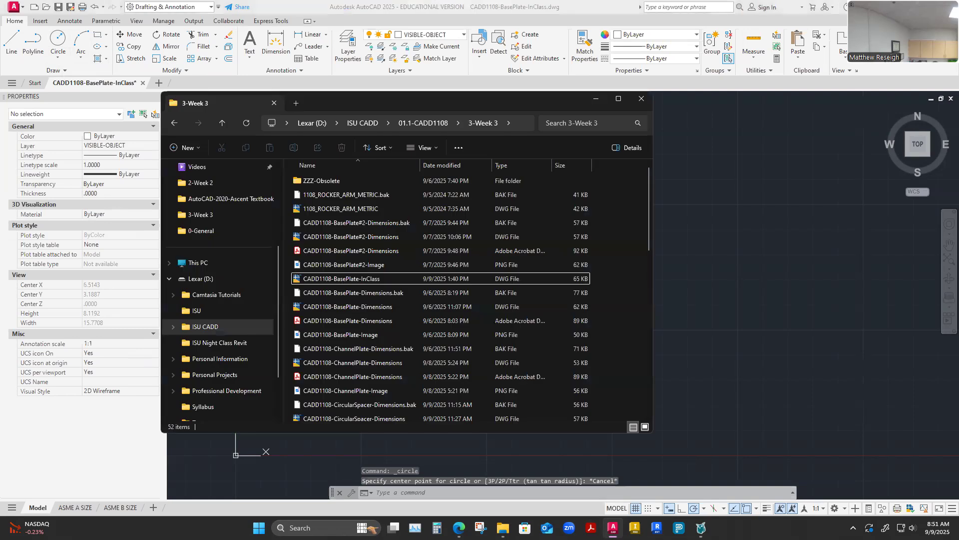
{"action": "key", "text": "alt+Tab"}
{"action": "key", "text": "alt+Tab"}
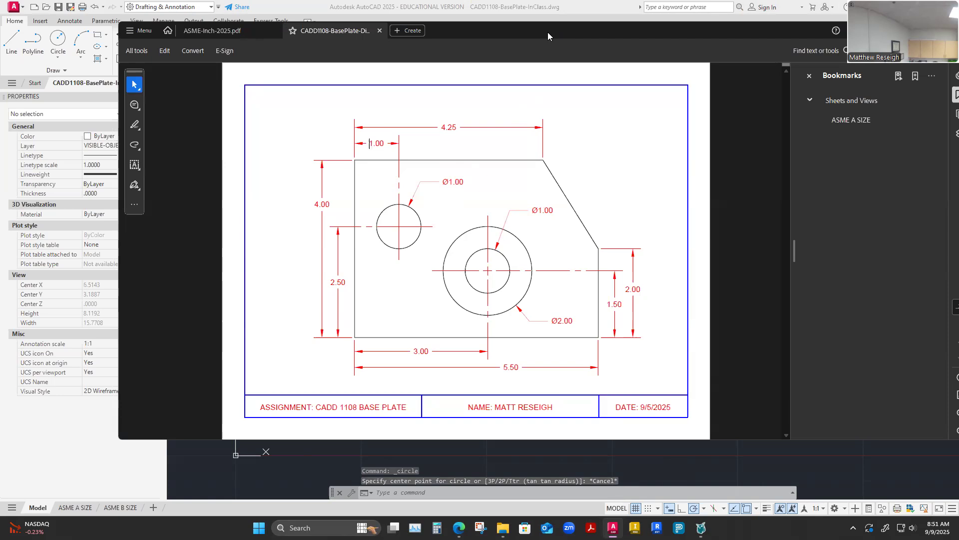
{"action": "key", "text": "alt+Tab"}
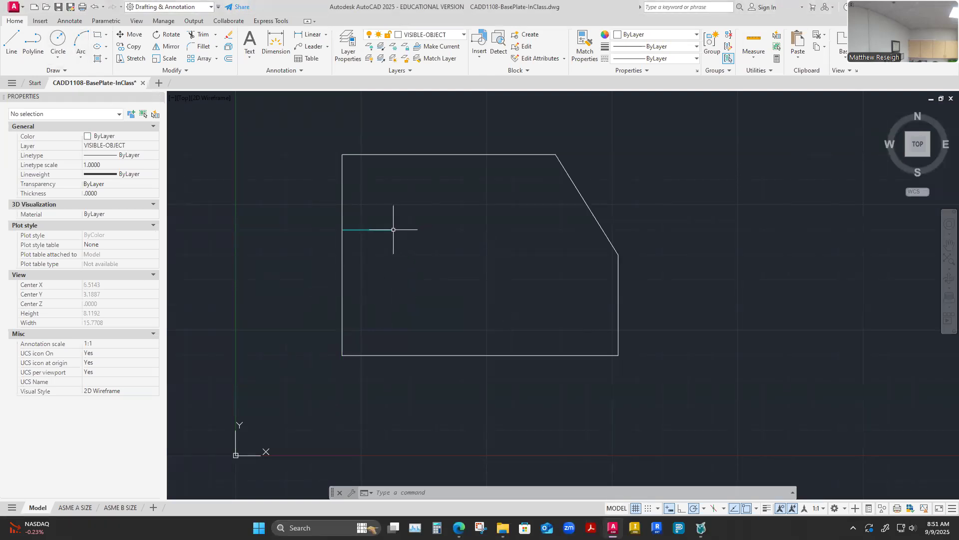
Draw a circle of diameter 1 centred on the free end of the horizontal construction line.
{"action": "left_click", "coordinate": [58, 40]}
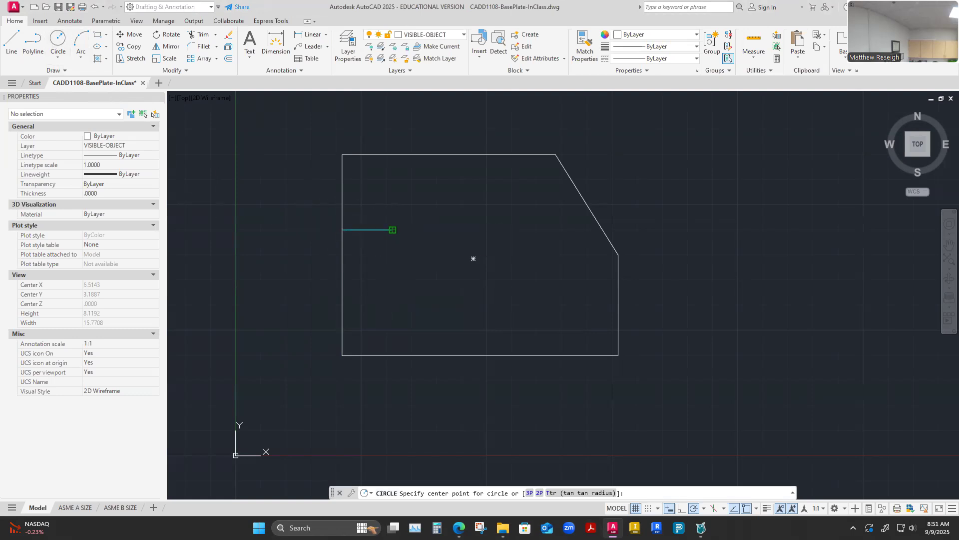
{"action": "left_click", "coordinate": [393, 230]}
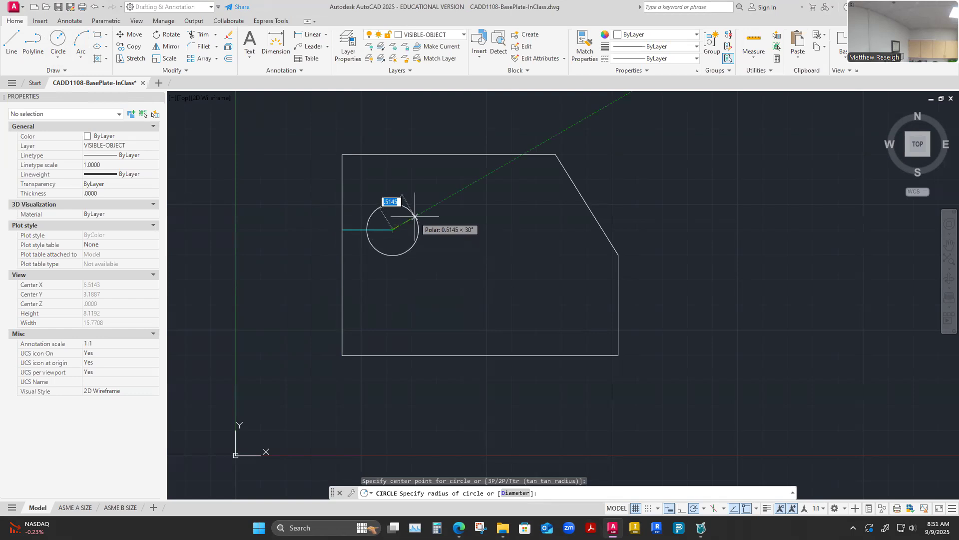
{"action": "type", "text": "d"}
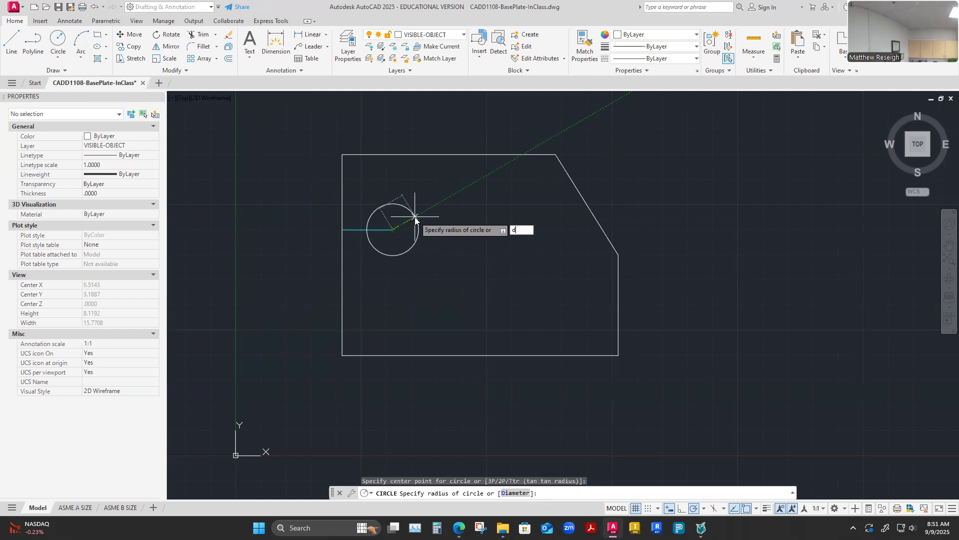
{"action": "key", "text": "Return"}
{"action": "type", "text": "1"}
{"action": "key", "text": "Return"}
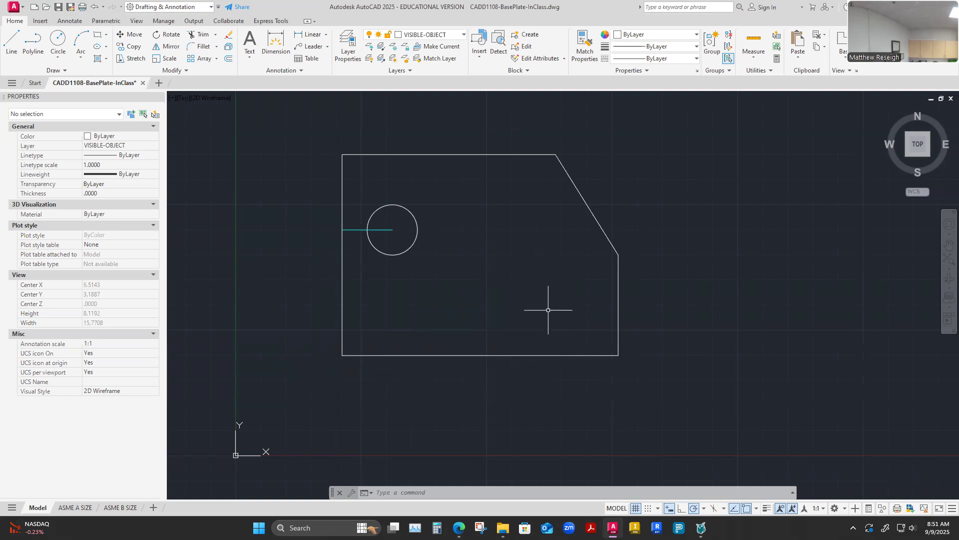
On the CONSTRUCTION layer, draw a 1.5 long vertical line up from the plate's bottom edge, starting 3 from the lower-left corner.
{"action": "left_click", "coordinate": [462, 35]}
{"action": "left_click", "coordinate": [436, 120]}
{"action": "left_click", "coordinate": [11, 43]}
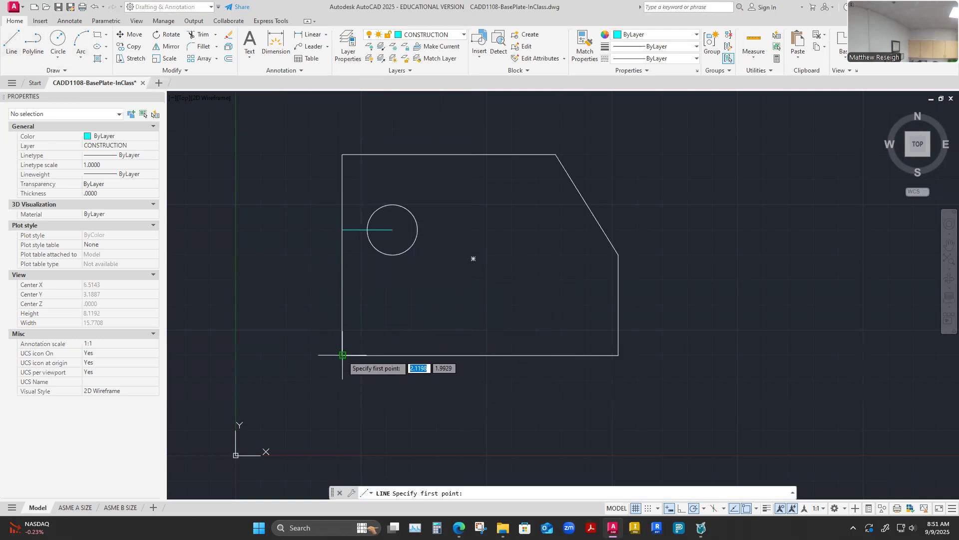
{"action": "type", "text": "5"}
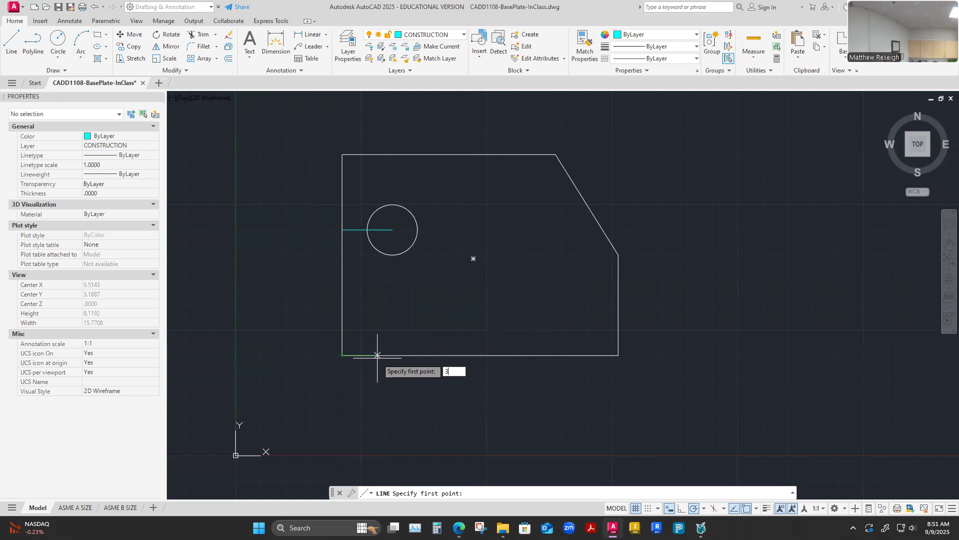
{"action": "key", "text": "Return"}
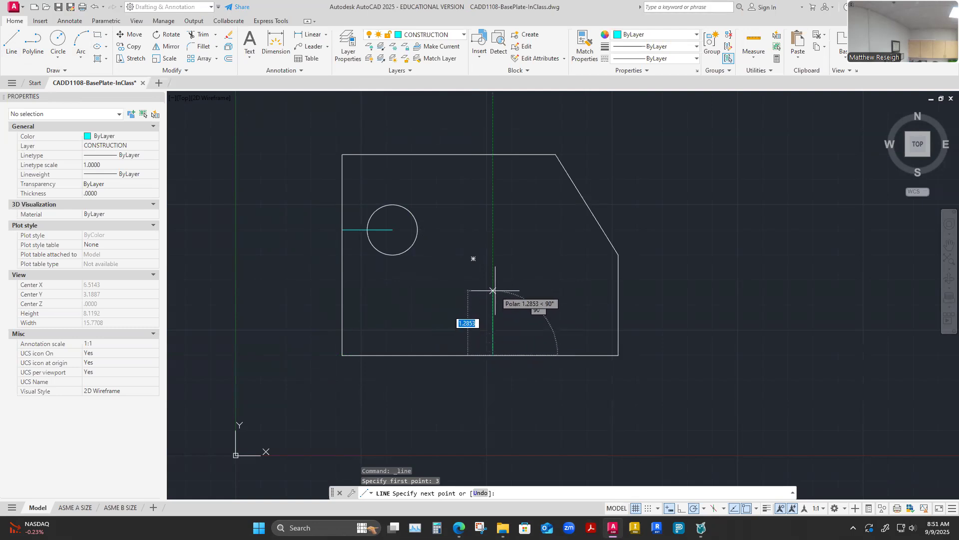
{"action": "type", "text": "1.5"}
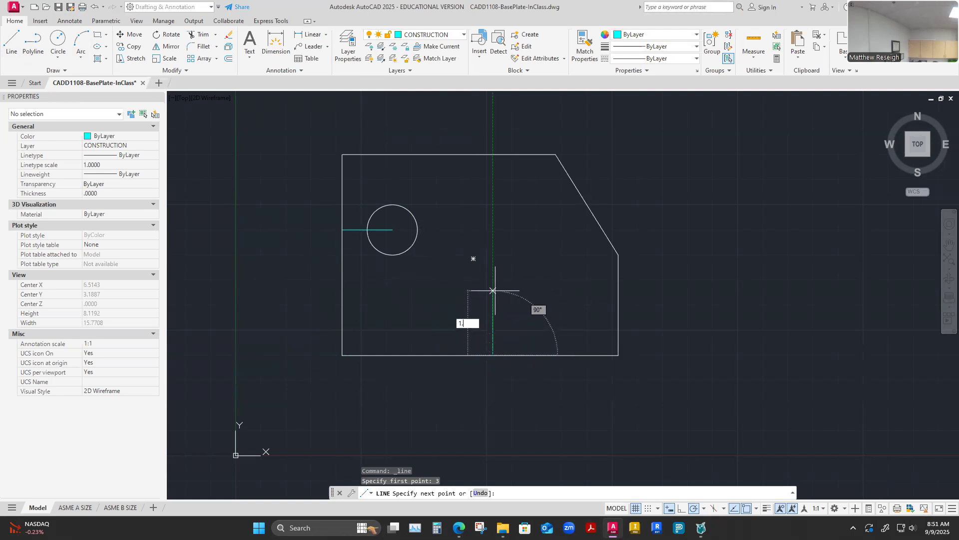
{"action": "key", "text": "Return"}
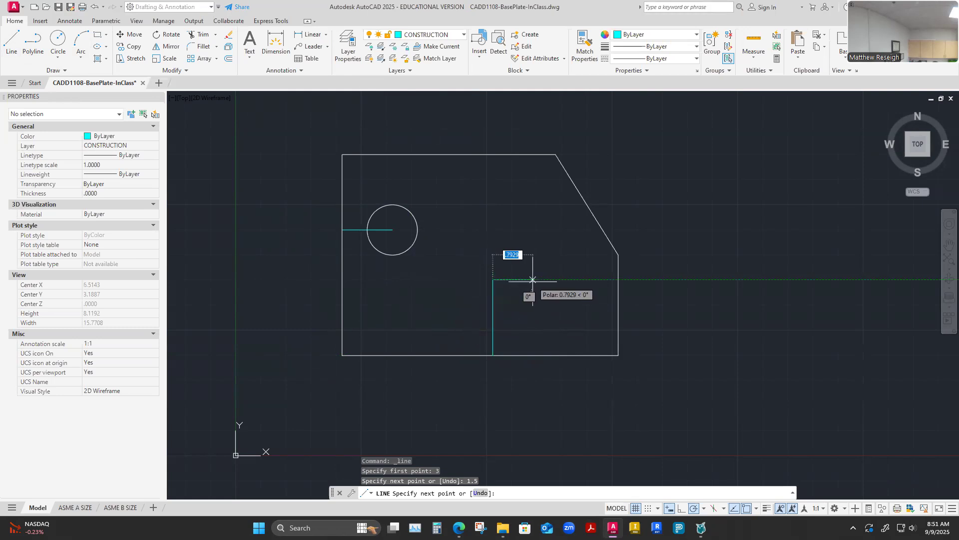
{"action": "key", "text": "Escape"}
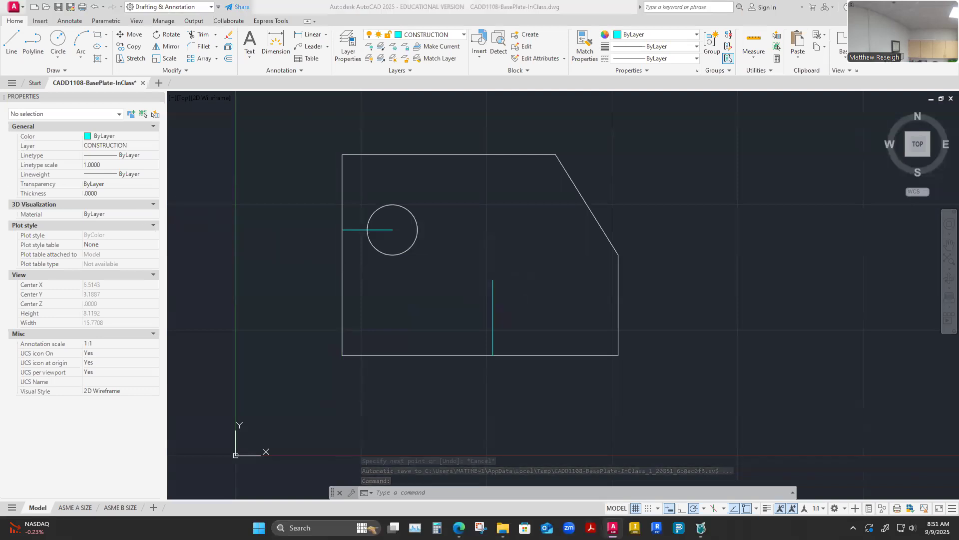
Switch to the base plate PDF to check the diameters of the two concentric circles, and return to the AutoCAD drawing.
{"action": "left_click", "coordinate": [591, 528]}
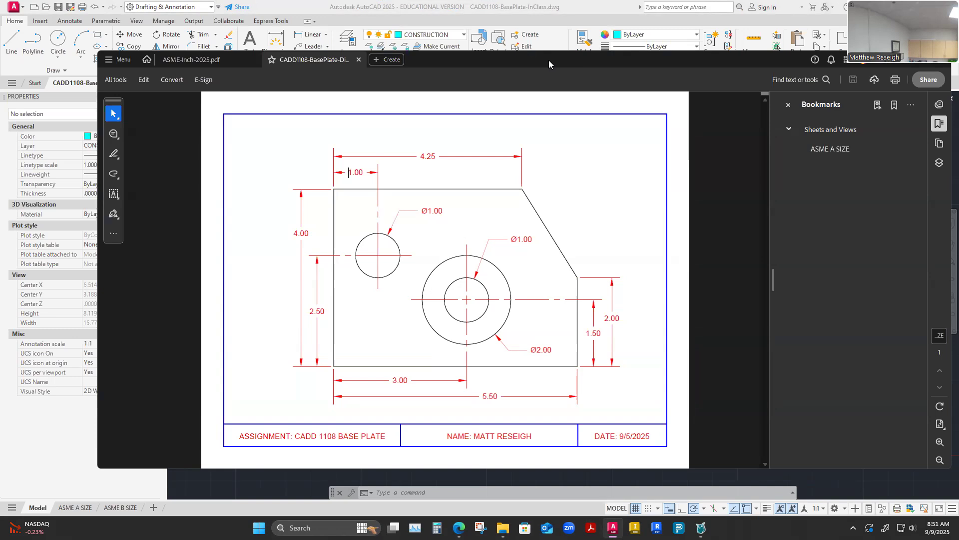
{"action": "key", "text": "alt+Tab"}
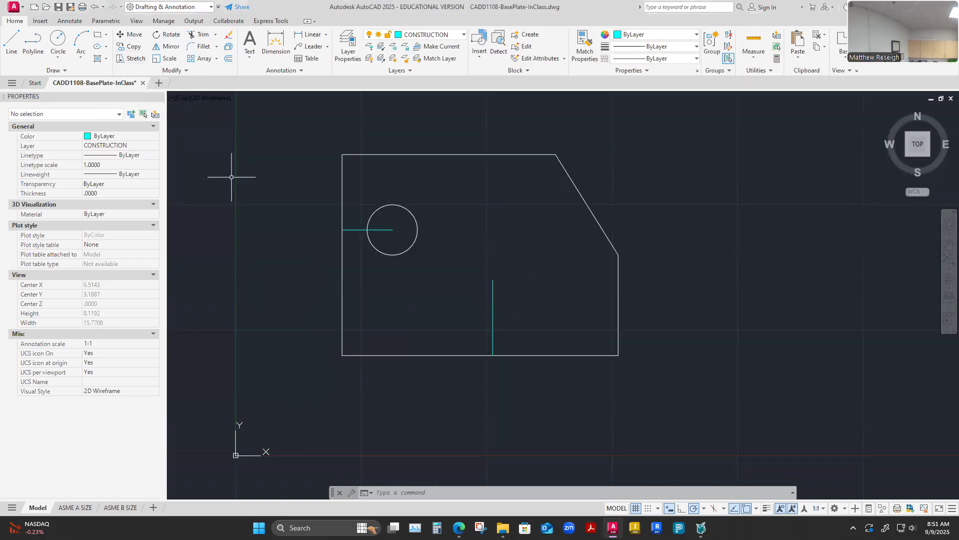
{"action": "left_click", "coordinate": [405, 252]}
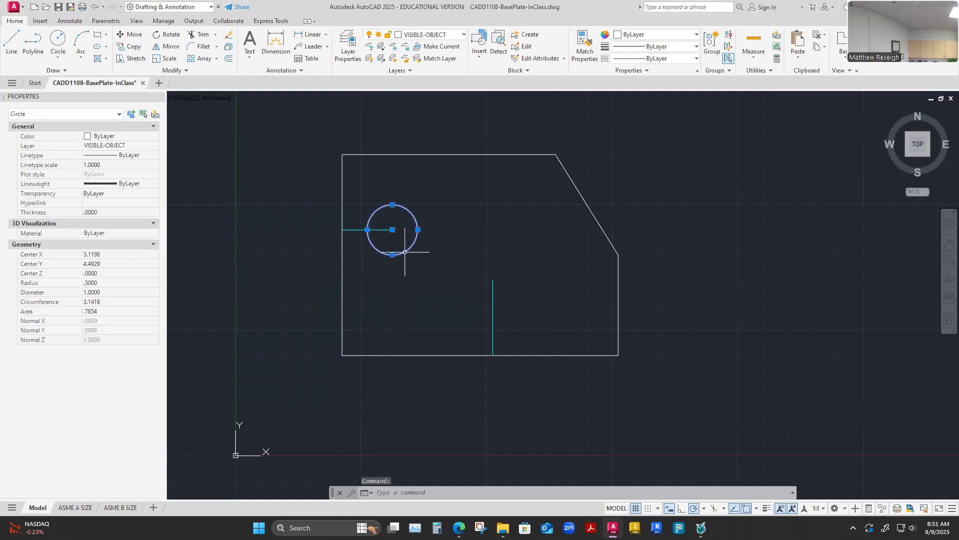
{"action": "key", "text": "Escape"}
{"action": "key", "text": "Escape"}
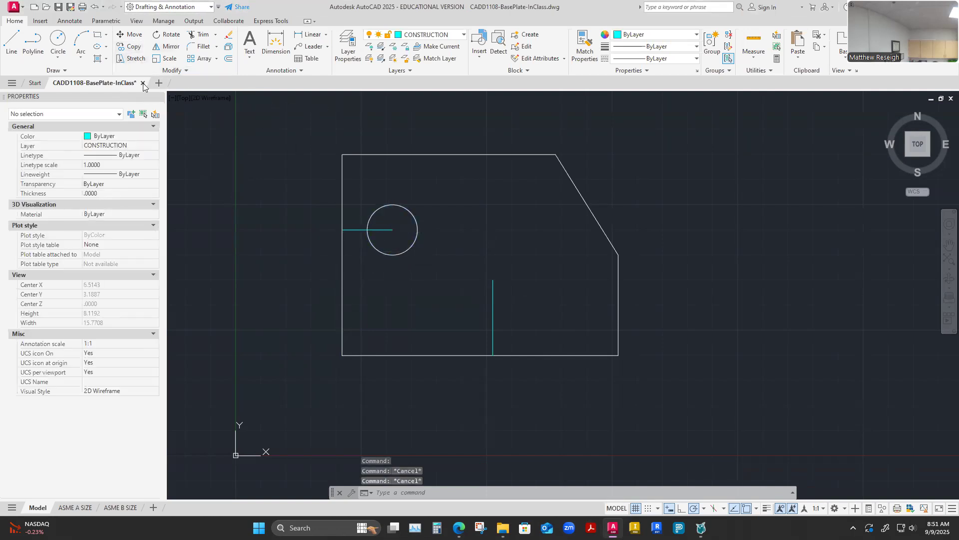
{"action": "left_click", "coordinate": [319, 249]}
{"action": "key", "text": "Escape"}
{"action": "left_click", "coordinate": [299, 229]}
{"action": "key", "text": "Escape"}
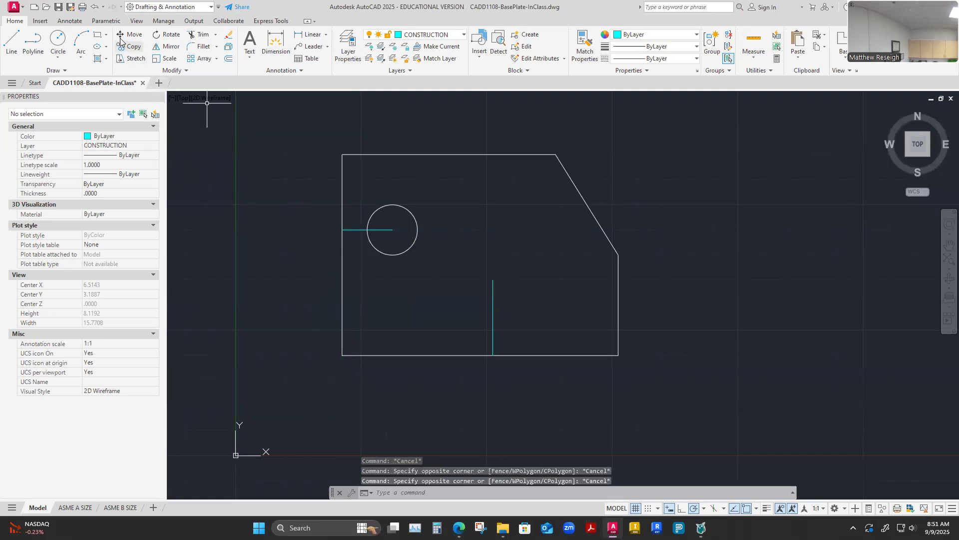
Copy the upper-left hole circle from its centre to the top end of the vertical construction line.
{"action": "left_click", "coordinate": [134, 46]}
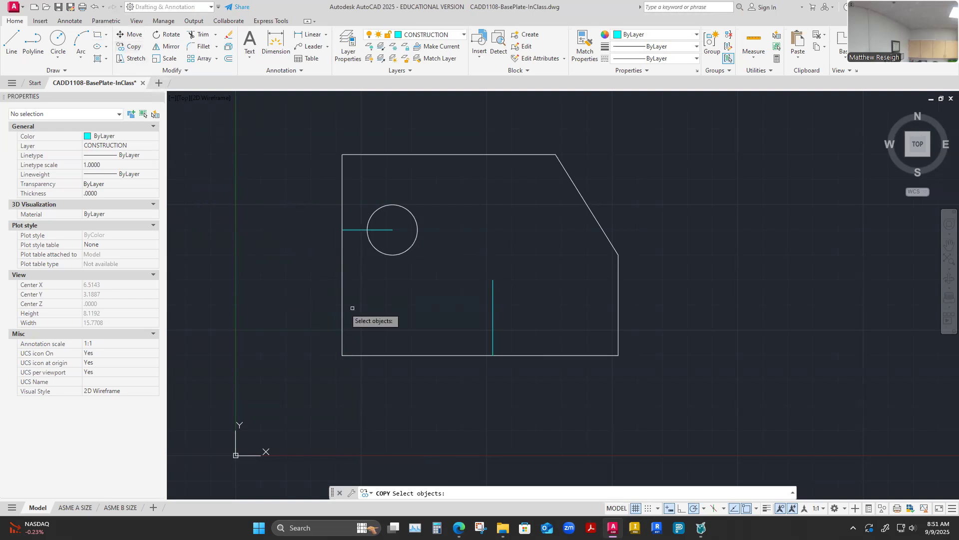
{"action": "left_click", "coordinate": [409, 251]}
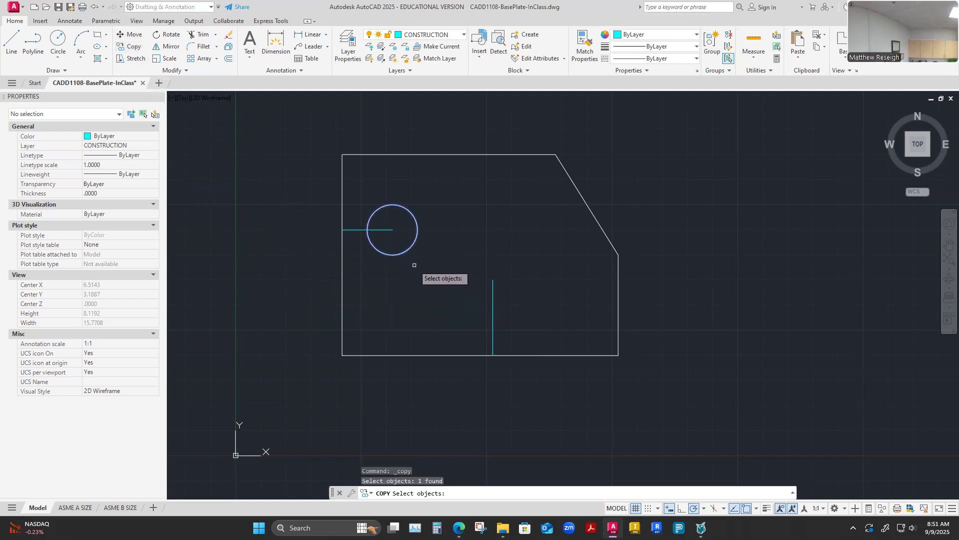
{"action": "key", "text": "Return"}
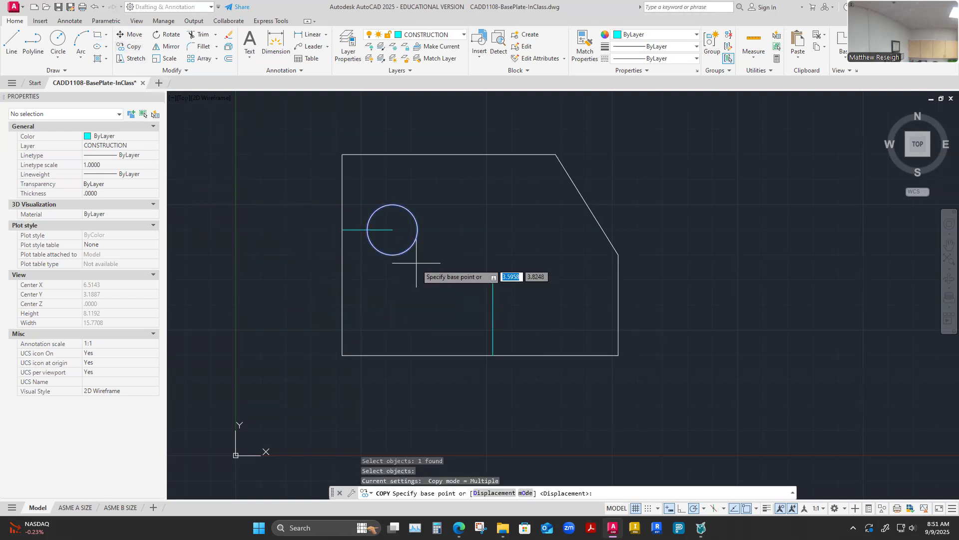
{"action": "left_click", "coordinate": [393, 230]}
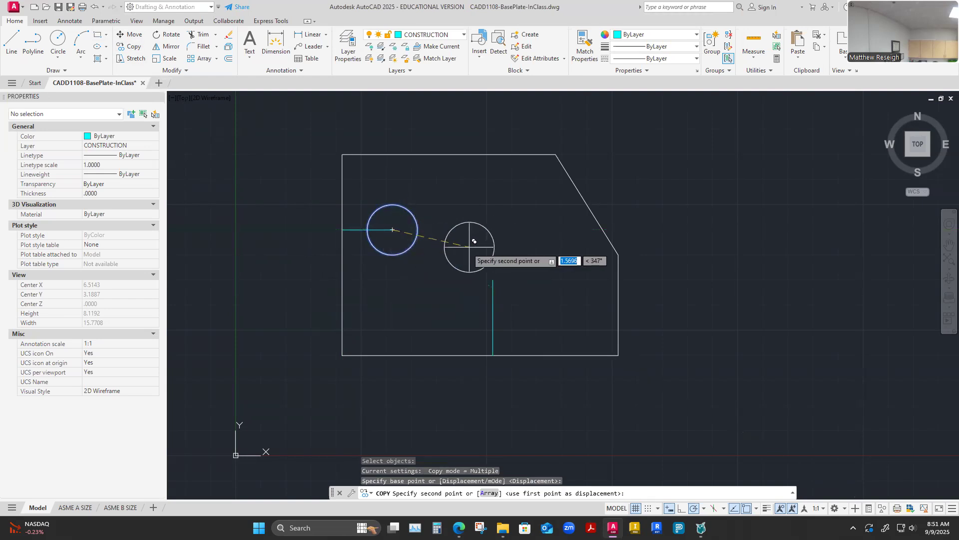
{"action": "left_click", "coordinate": [493, 280]}
{"action": "key", "text": "Escape"}
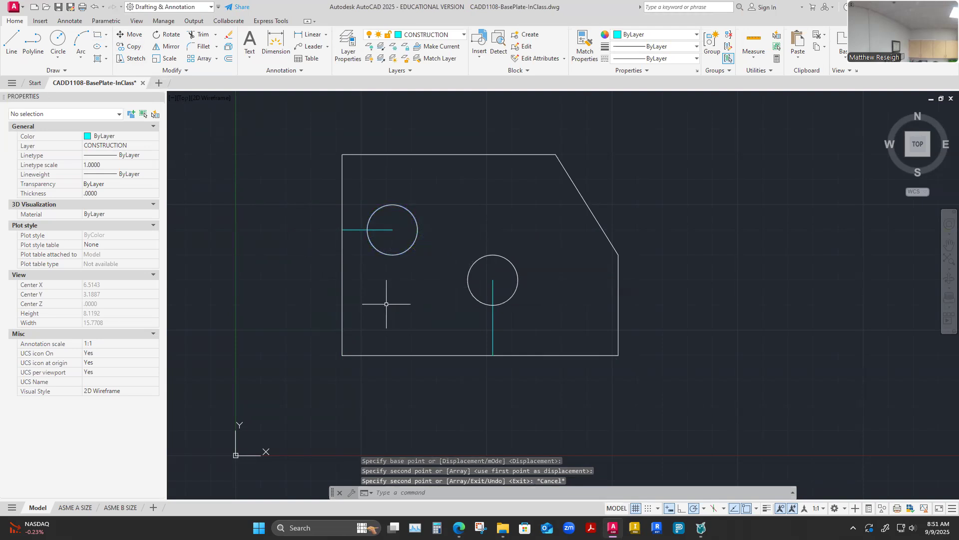
Draw a circle of diameter 2 concentric with the copied circle, centred on the vertical construction line's top end.
{"action": "left_click", "coordinate": [58, 41]}
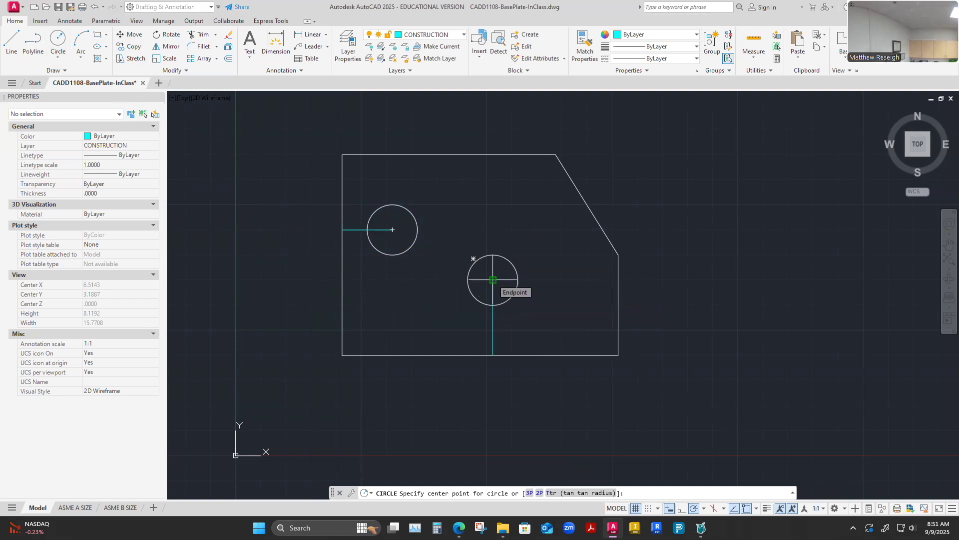
{"action": "left_click", "coordinate": [492, 280]}
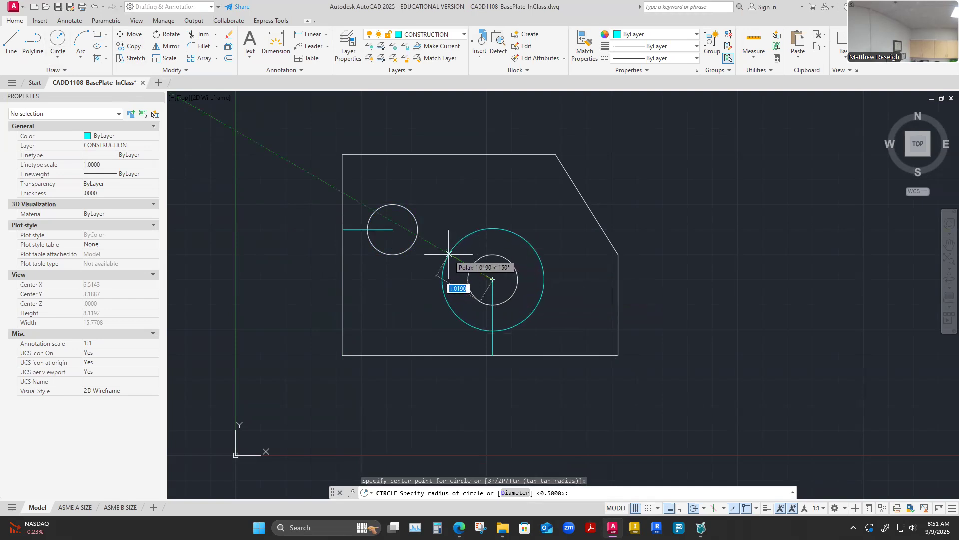
{"action": "type", "text": "d"}
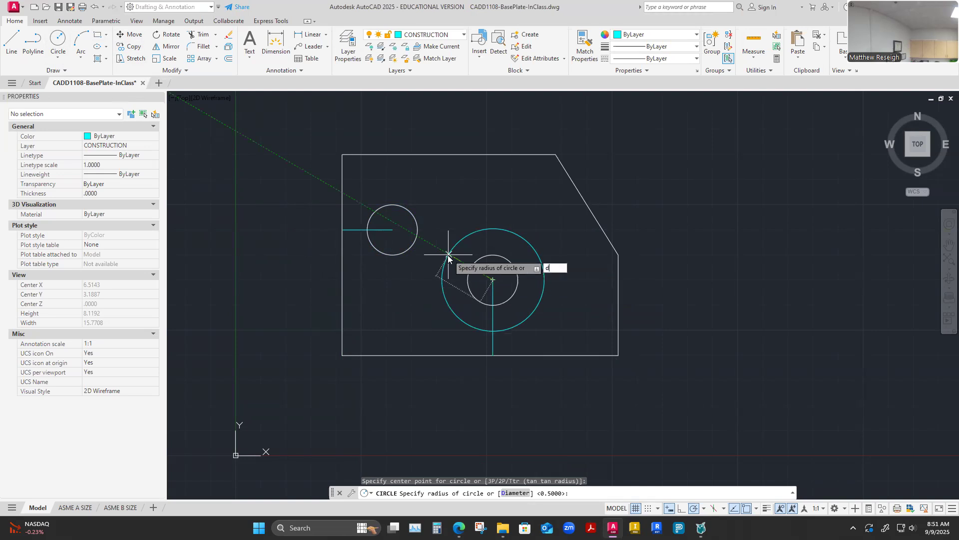
{"action": "key", "text": "Return"}
{"action": "type", "text": "2"}
{"action": "key", "text": "Return"}
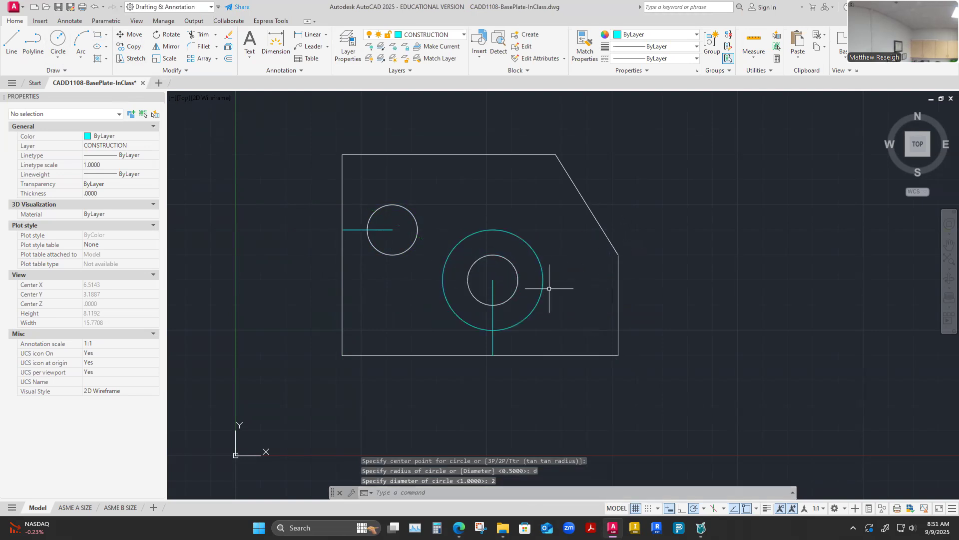
Change the layer of the outer concentric circle to VISIBLE-OBJECT.
{"action": "scroll", "coordinate": [494, 263], "scroll_direction": "up", "scroll_amount": 2}
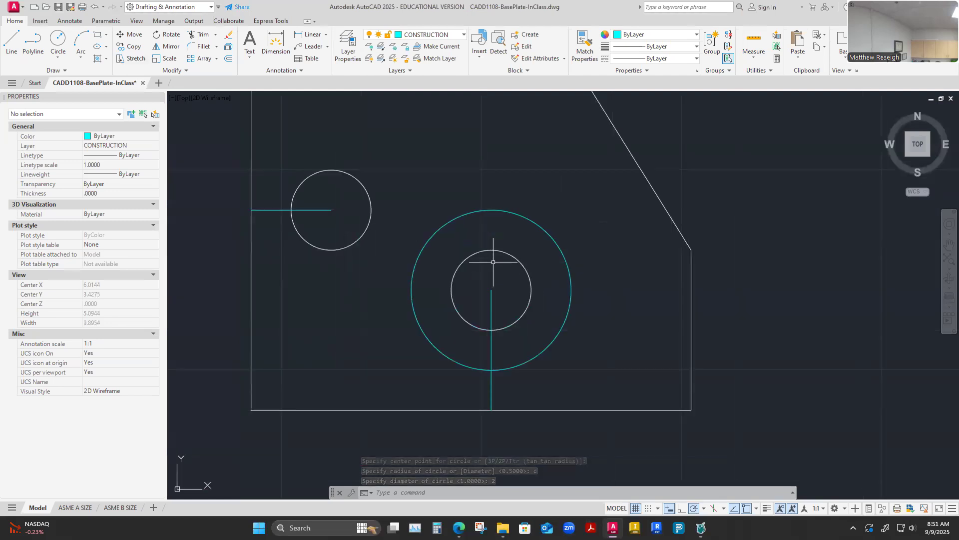
{"action": "left_click", "coordinate": [464, 221]}
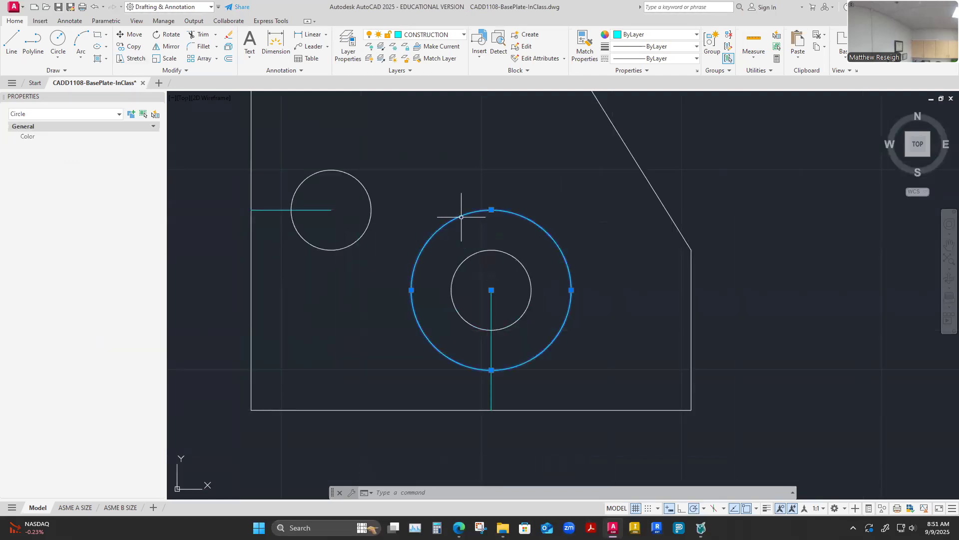
{"action": "left_click", "coordinate": [155, 146]}
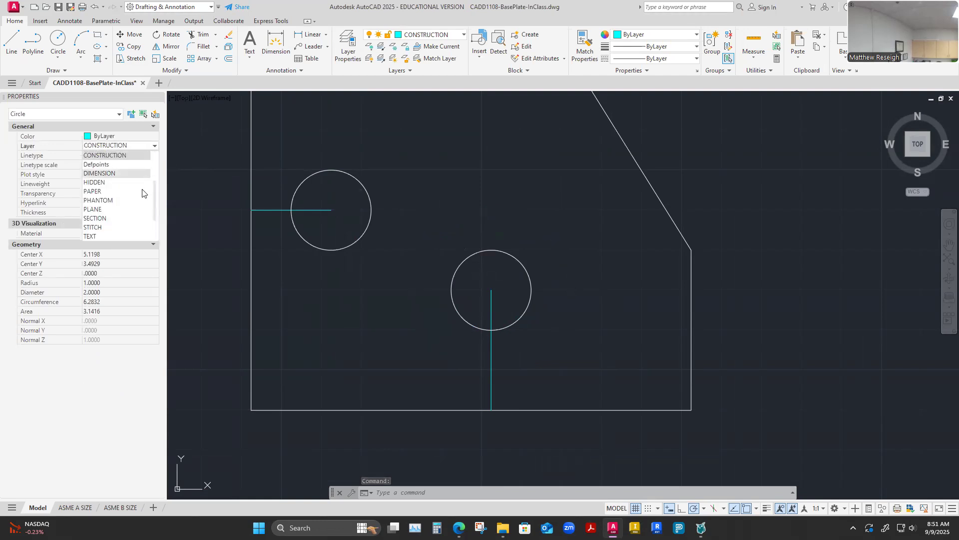
{"action": "scroll", "coordinate": [123, 210], "scroll_direction": "down", "scroll_amount": 2}
{"action": "left_click", "coordinate": [115, 227]}
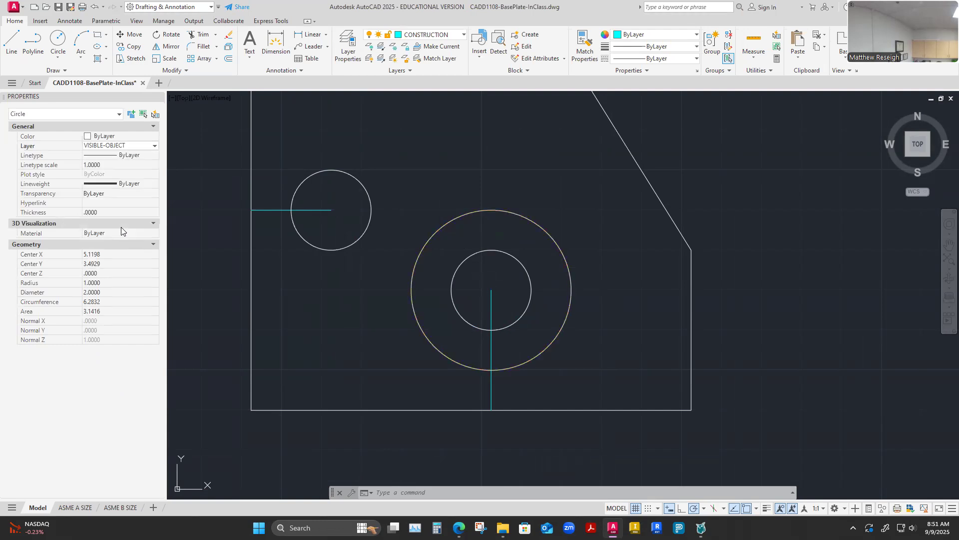
{"action": "left_click", "coordinate": [766, 315]}
{"action": "key", "text": "Escape"}
{"action": "key", "text": "Escape"}
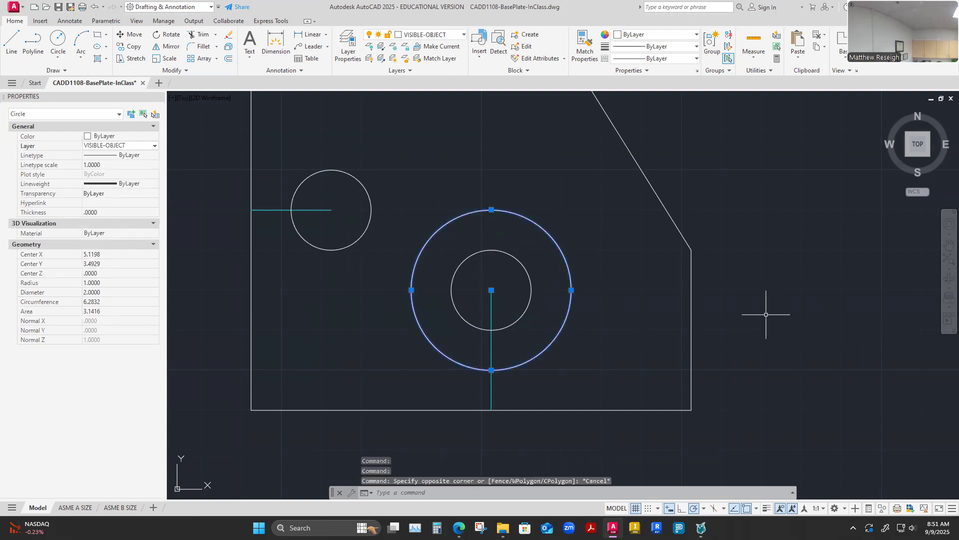
{"action": "scroll", "coordinate": [734, 278], "scroll_direction": "down", "scroll_amount": 4}
{"action": "scroll", "coordinate": [735, 279], "scroll_direction": "up", "scroll_amount": 2}
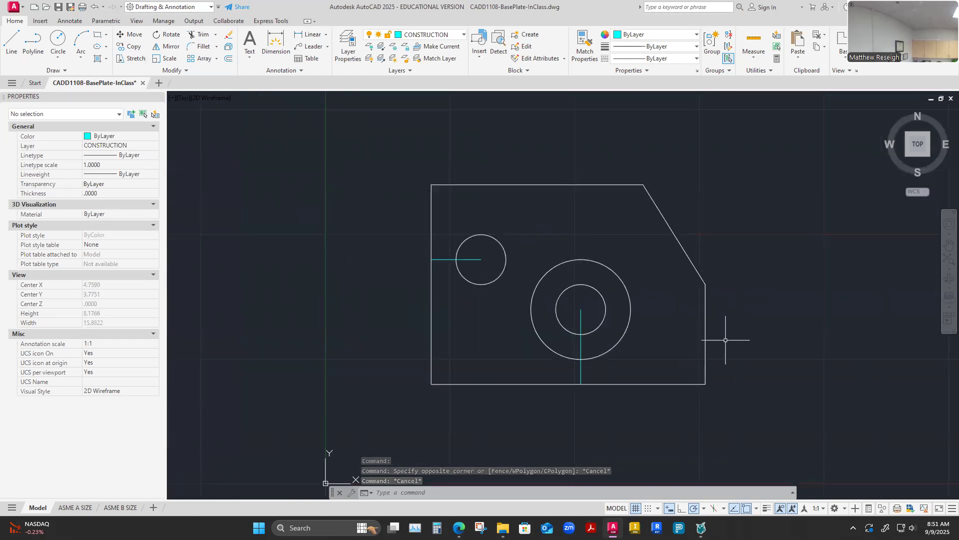
{"action": "scroll", "coordinate": [760, 343], "scroll_direction": "up", "scroll_amount": 1}
{"action": "scroll", "coordinate": [760, 343], "scroll_direction": "down", "scroll_amount": 1}
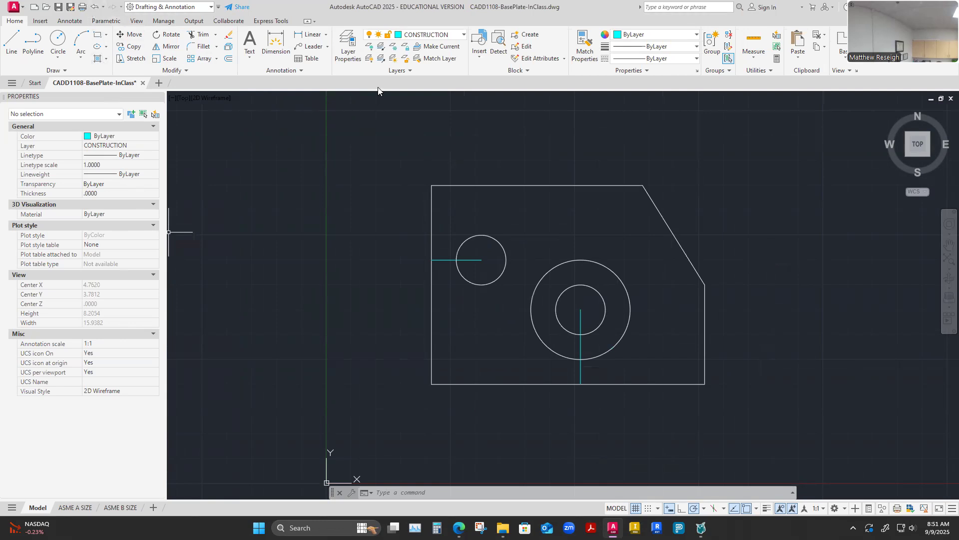
{"action": "left_click", "coordinate": [455, 35]}
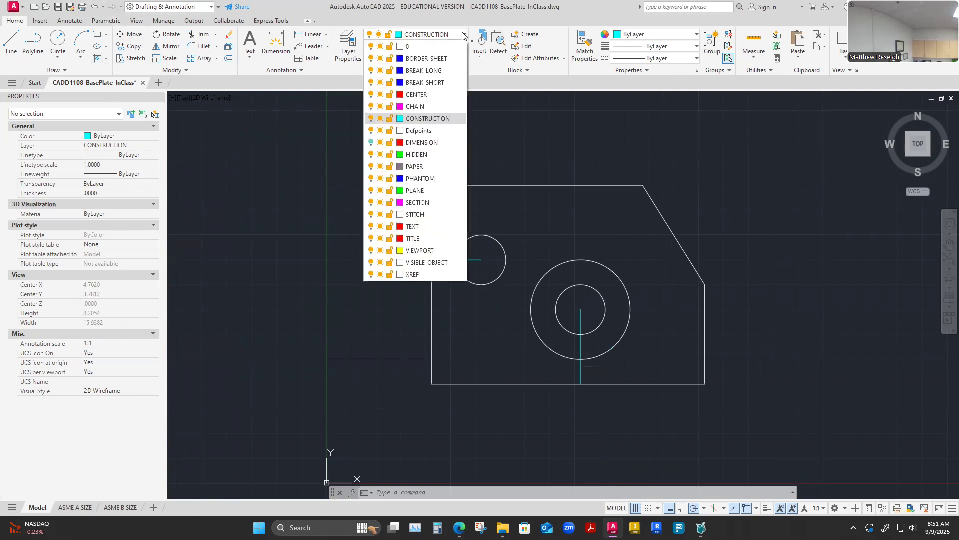
{"action": "left_click", "coordinate": [462, 36]}
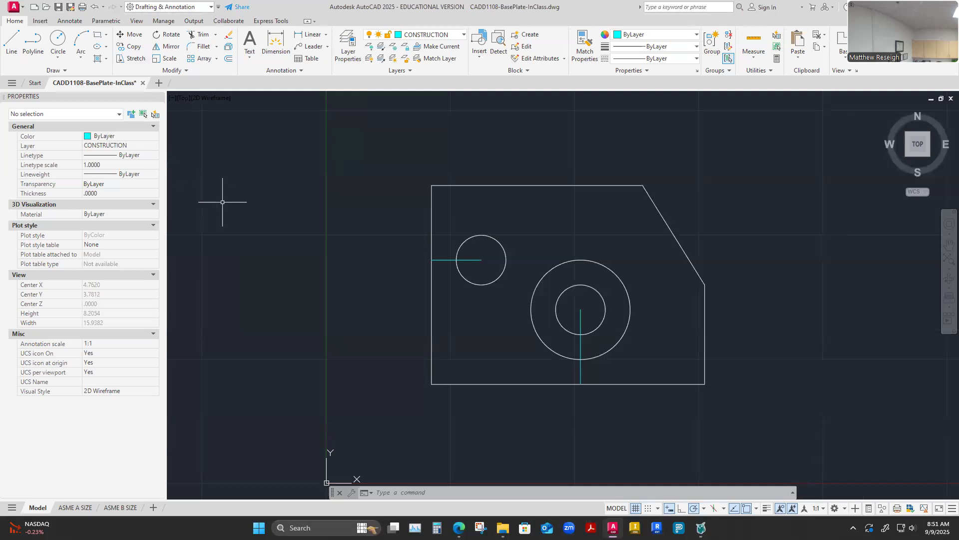
Undo the outer concentric circle's layer change.
{"action": "left_click", "coordinate": [94, 6]}
{"action": "left_click", "coordinate": [94, 7]}
{"action": "scroll", "coordinate": [511, 323], "scroll_direction": "down", "scroll_amount": 2}
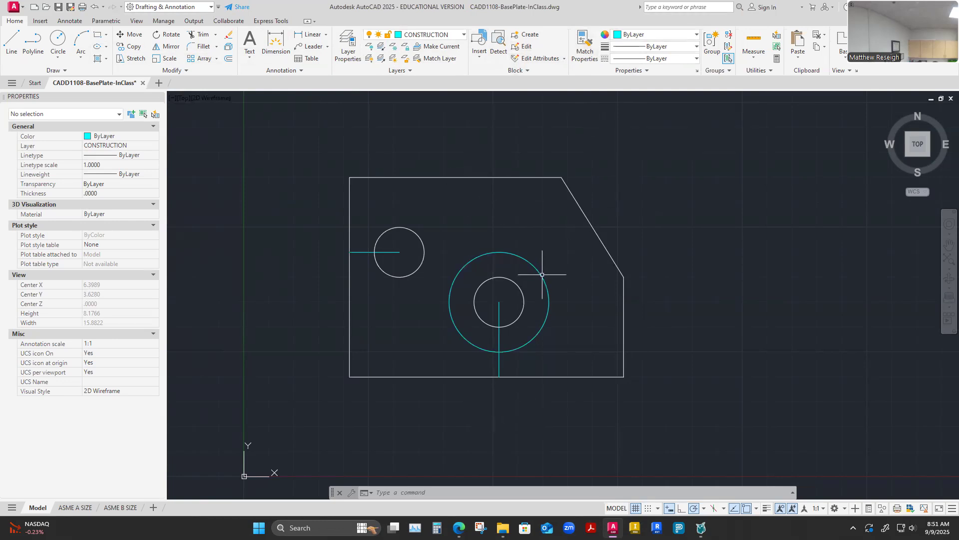
{"action": "mouse_move", "coordinate": [542, 274]}
{"action": "left_click", "coordinate": [514, 254]}
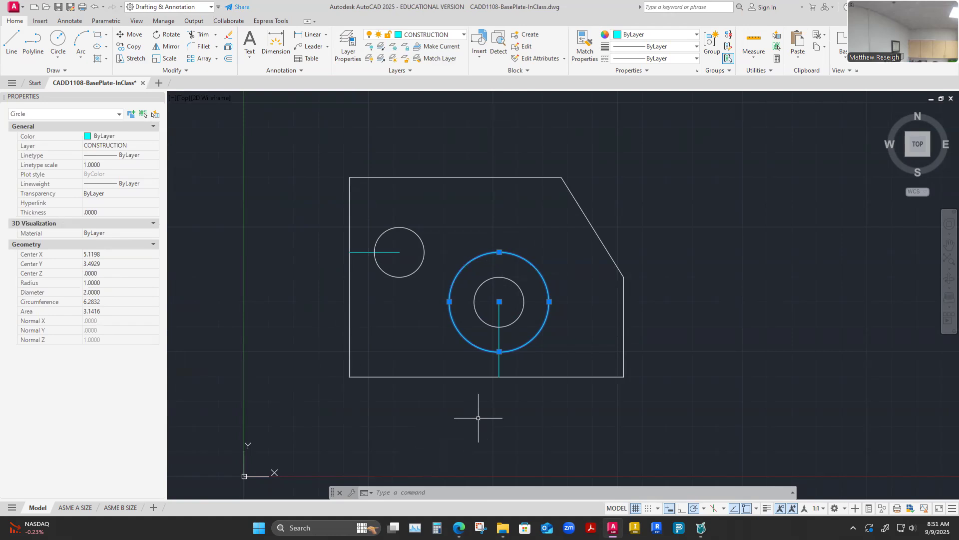
{"action": "key", "text": "Escape"}
{"action": "key", "text": "Escape"}
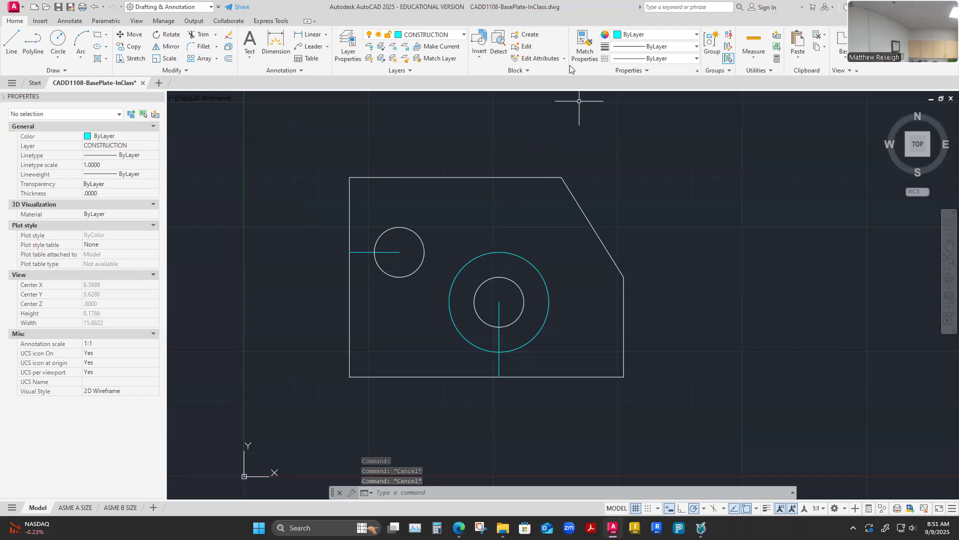
Match the outer concentric circle's properties to the inner circle's, and check its layer.
{"action": "left_click", "coordinate": [583, 50]}
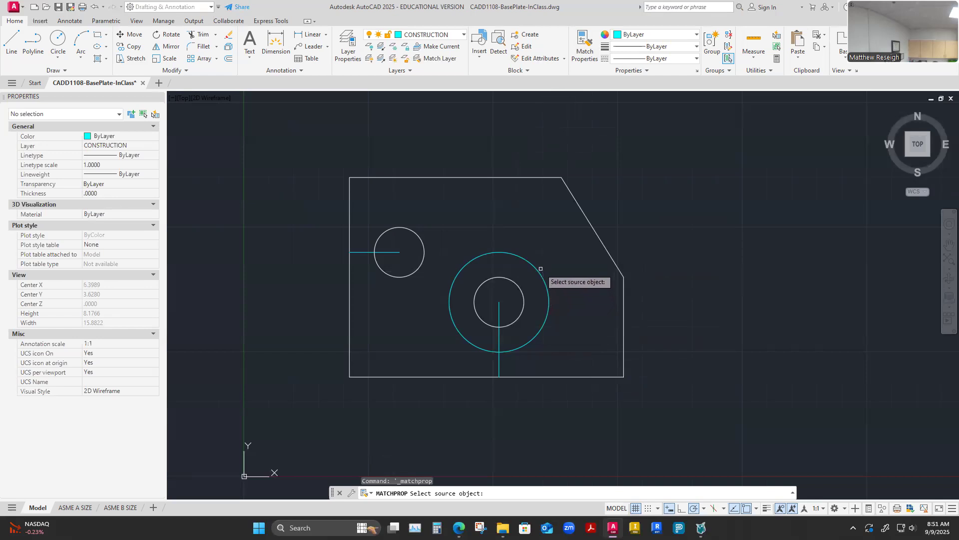
{"action": "left_click", "coordinate": [500, 277]}
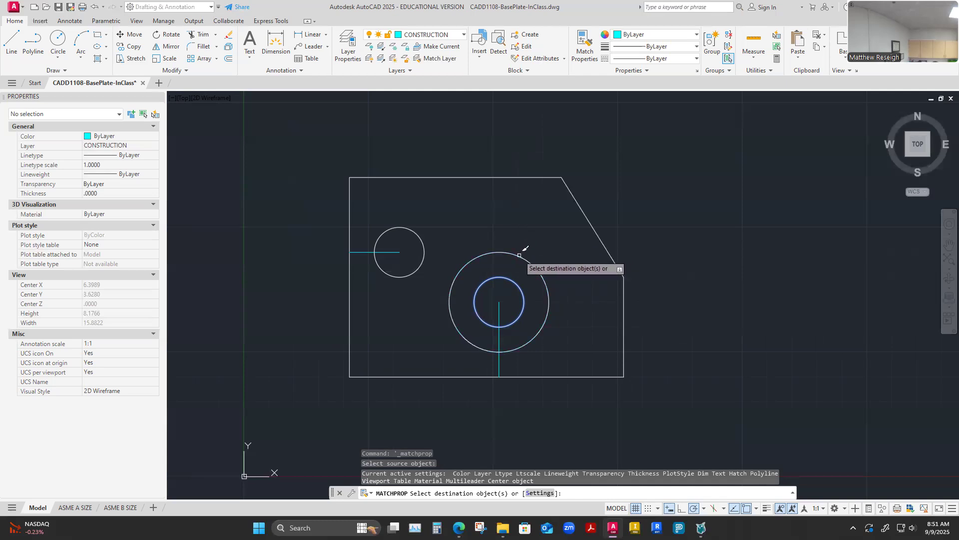
{"action": "left_click", "coordinate": [519, 255]}
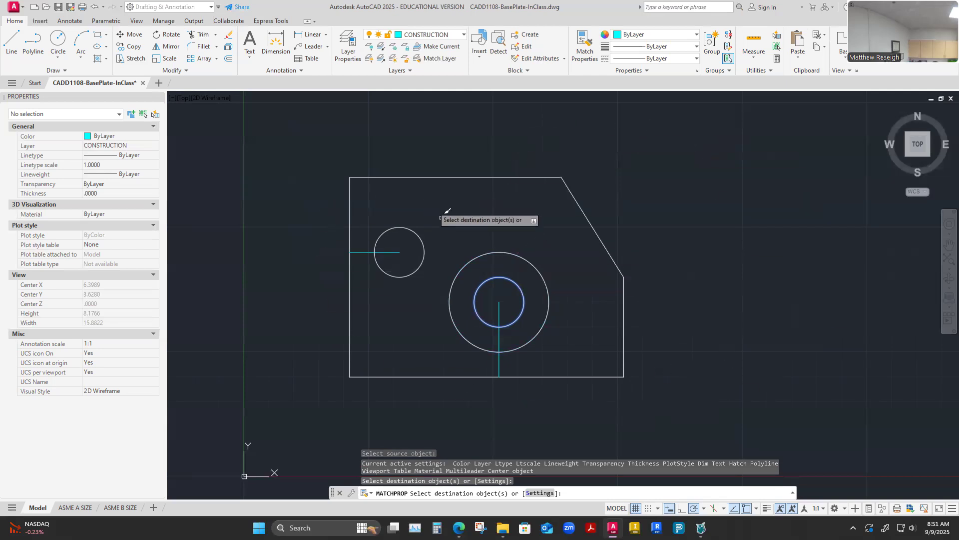
{"action": "right_click", "coordinate": [587, 179]}
{"action": "left_click", "coordinate": [604, 185]}
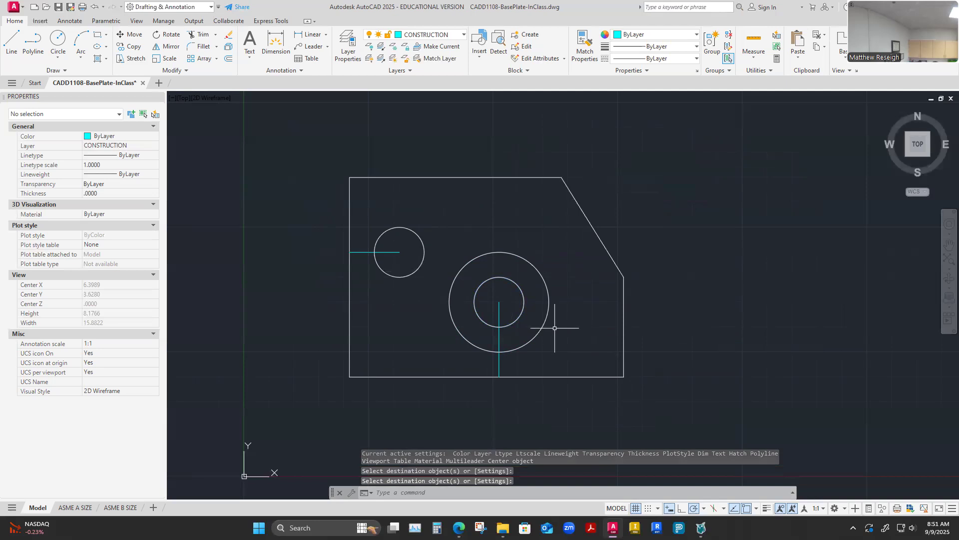
{"action": "left_click", "coordinate": [535, 265]}
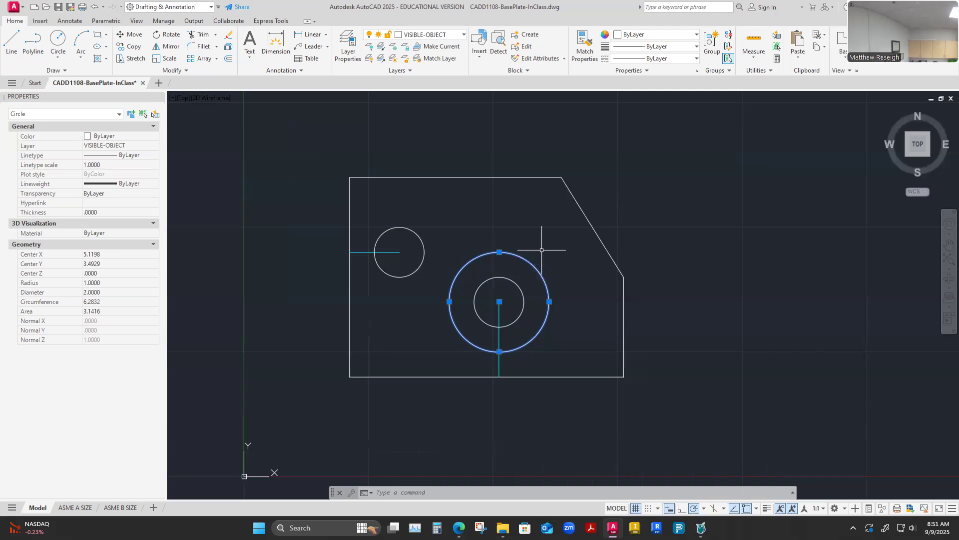
{"action": "key", "text": "Escape"}
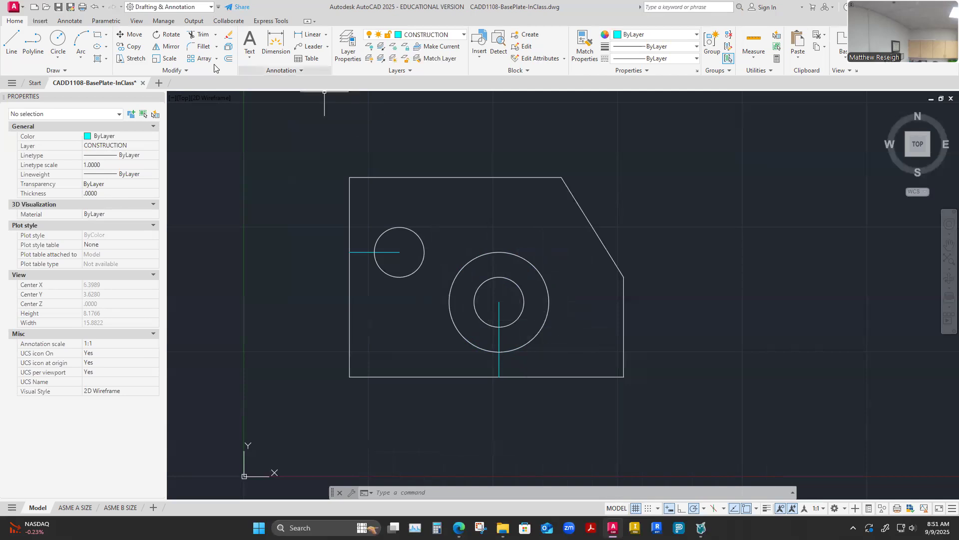
On the CENTER layer, add a center mark to the upper-left hole circle.
{"action": "left_click", "coordinate": [69, 22]}
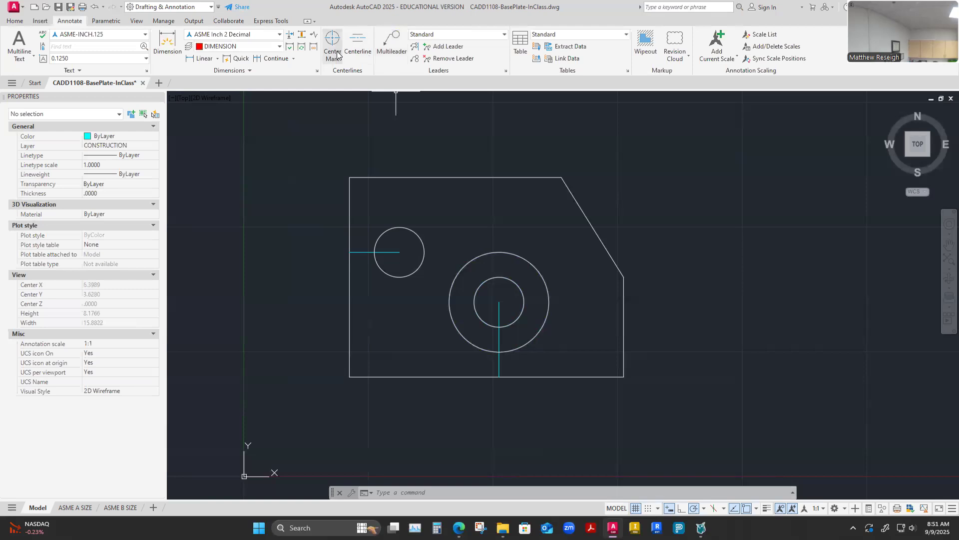
{"action": "left_click", "coordinate": [14, 21]}
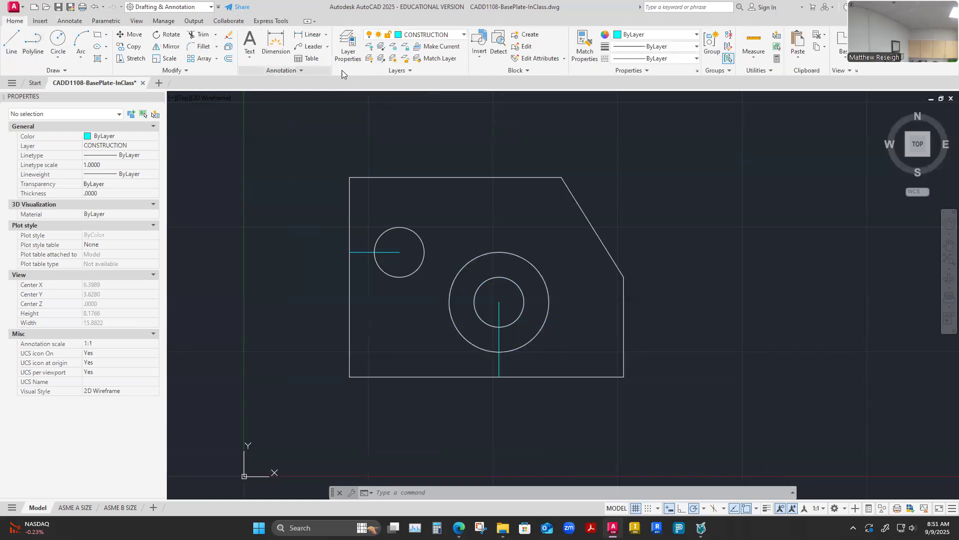
{"action": "left_click", "coordinate": [463, 34]}
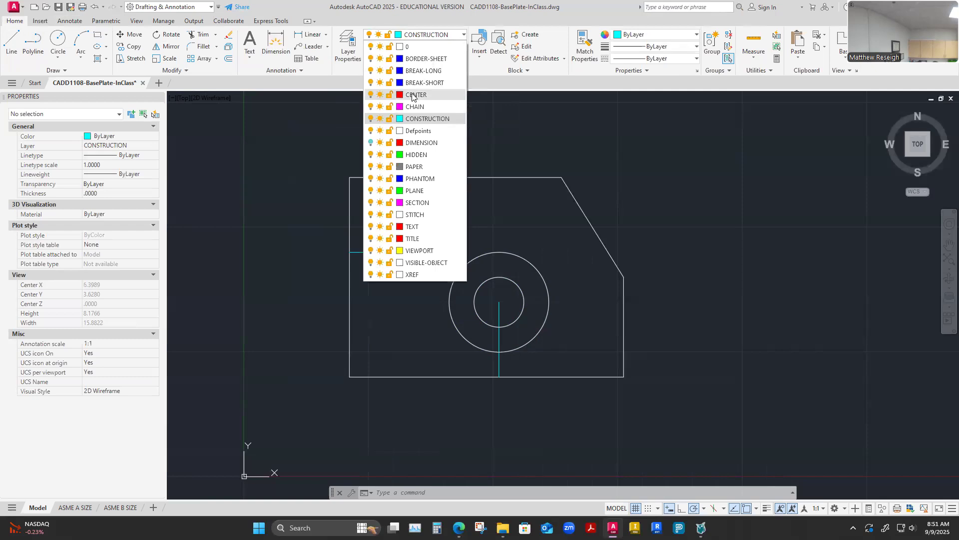
{"action": "left_click", "coordinate": [412, 95]}
{"action": "left_click", "coordinate": [69, 21]}
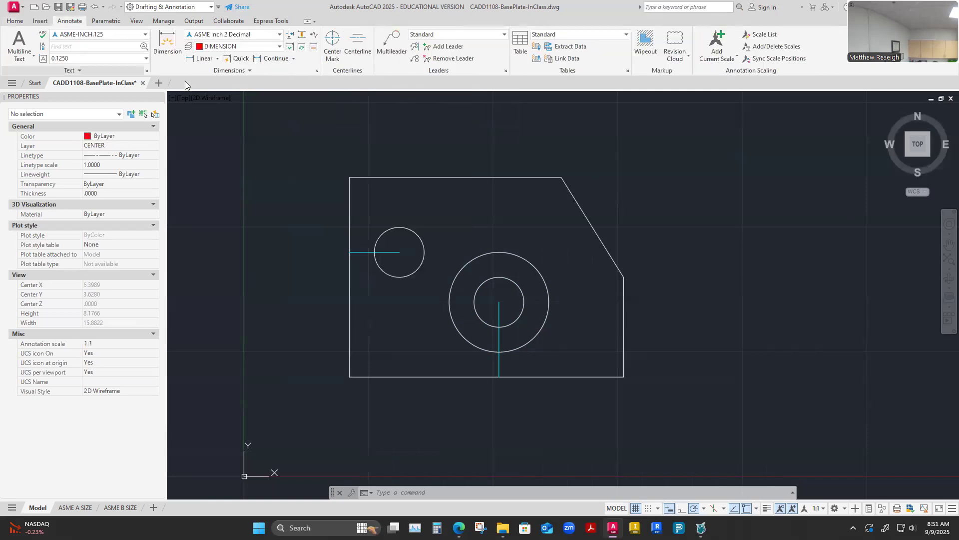
{"action": "left_click", "coordinate": [332, 43]}
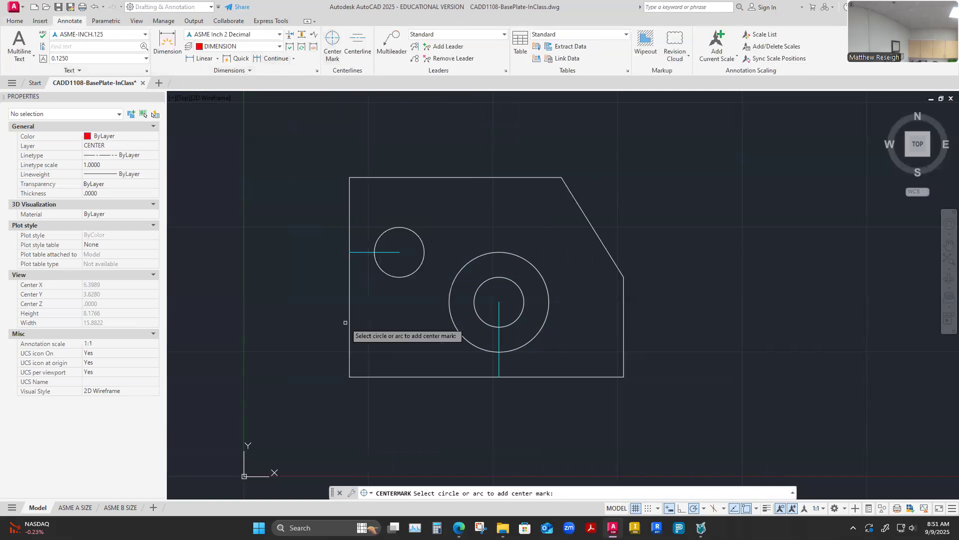
{"action": "scroll", "coordinate": [345, 322], "scroll_direction": "up", "scroll_amount": 2}
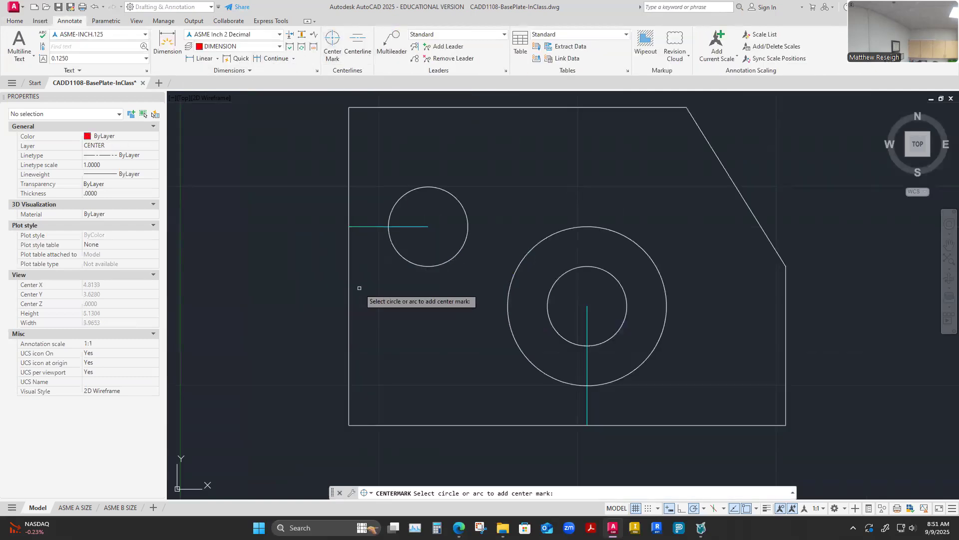
{"action": "left_click", "coordinate": [432, 266]}
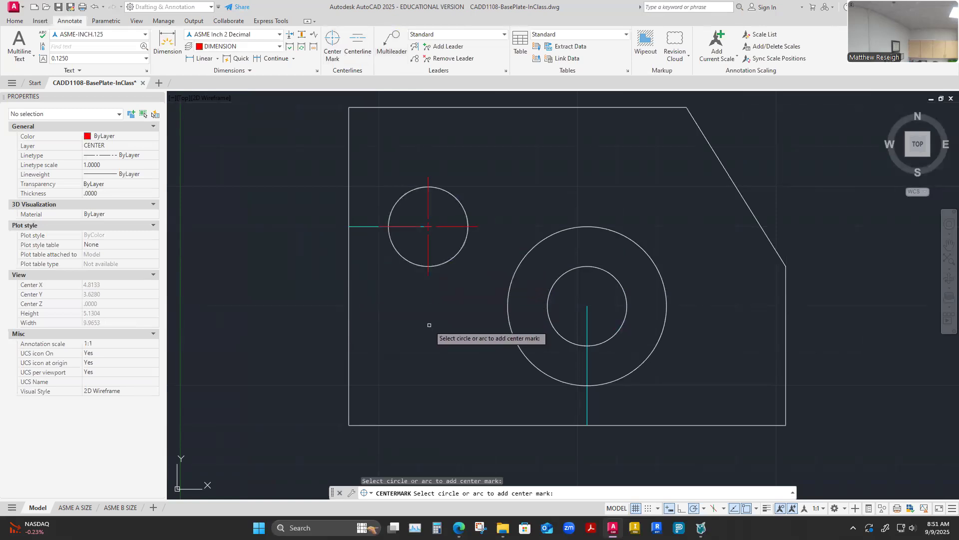
{"action": "key", "text": "Escape"}
{"action": "scroll", "coordinate": [433, 320], "scroll_direction": "down", "scroll_amount": 2}
{"action": "scroll", "coordinate": [407, 278], "scroll_direction": "up", "scroll_amount": 2}
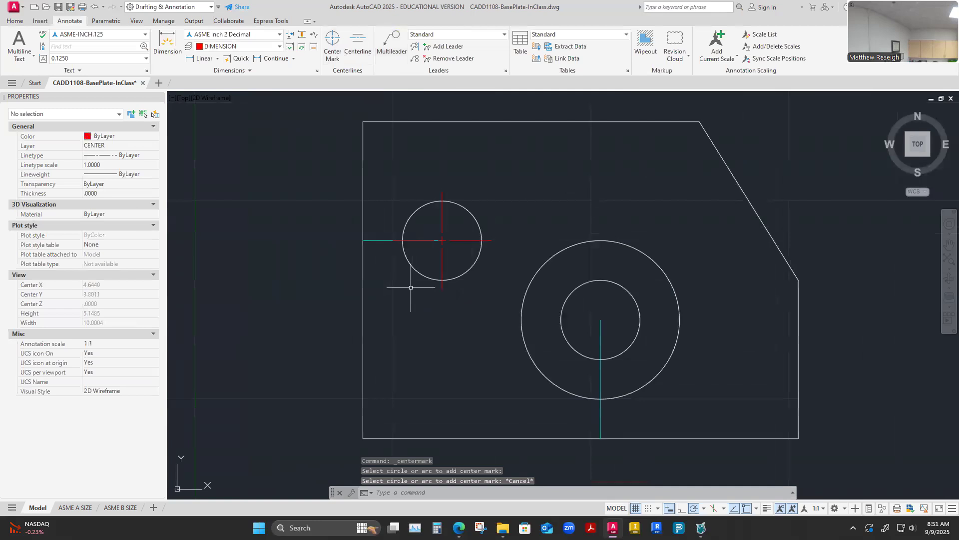
Set the left, right, top and bottom extensions of the upper-left hole's center mark to .25.
{"action": "left_click", "coordinate": [442, 260]}
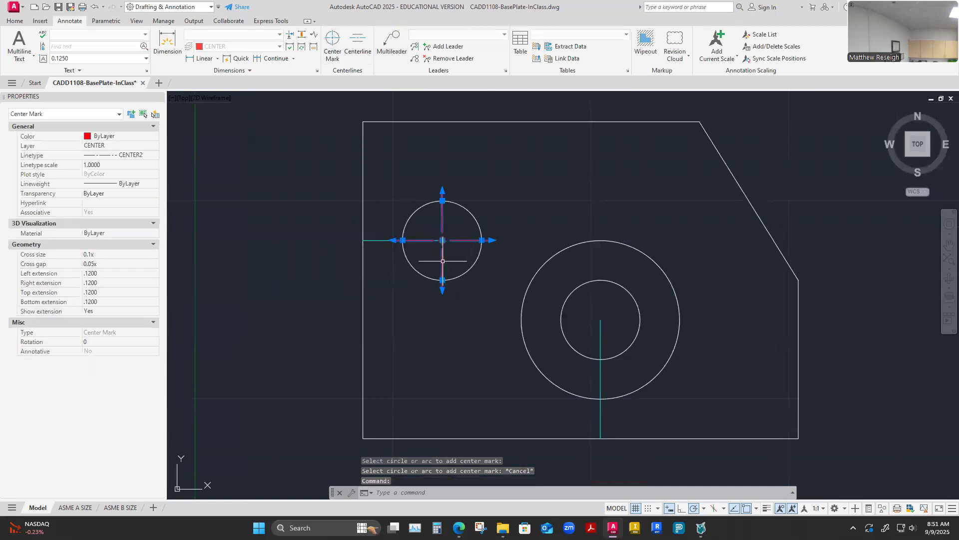
{"action": "left_click", "coordinate": [98, 274]}
{"action": "type", "text": ".25"}
{"action": "key", "text": "Tab"}
{"action": "type", "text": ".25"}
{"action": "key", "text": "Tab"}
{"action": "type", "text": ".25"}
{"action": "key", "text": "Tab"}
{"action": "type", "text": ".25"}
{"action": "key", "text": "Tab"}
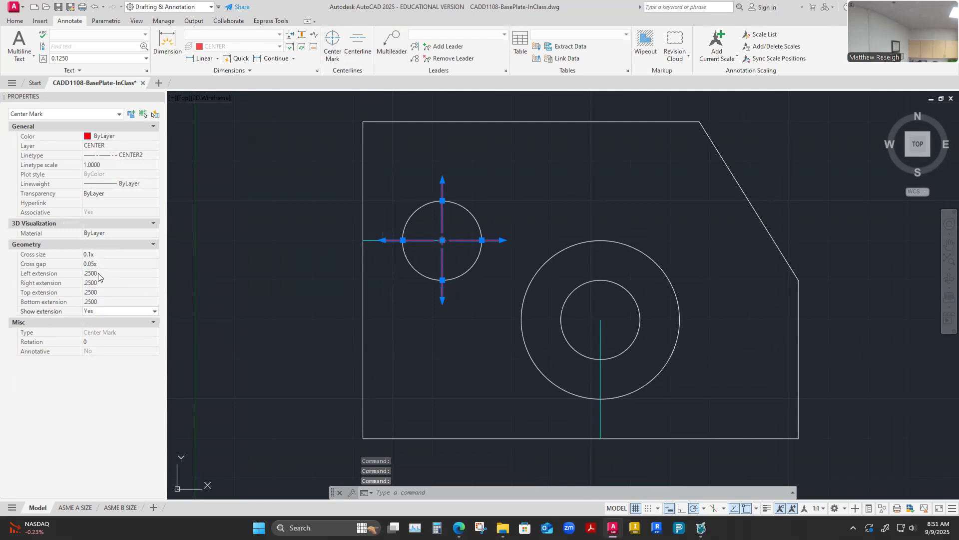
{"action": "left_click", "coordinate": [509, 215]}
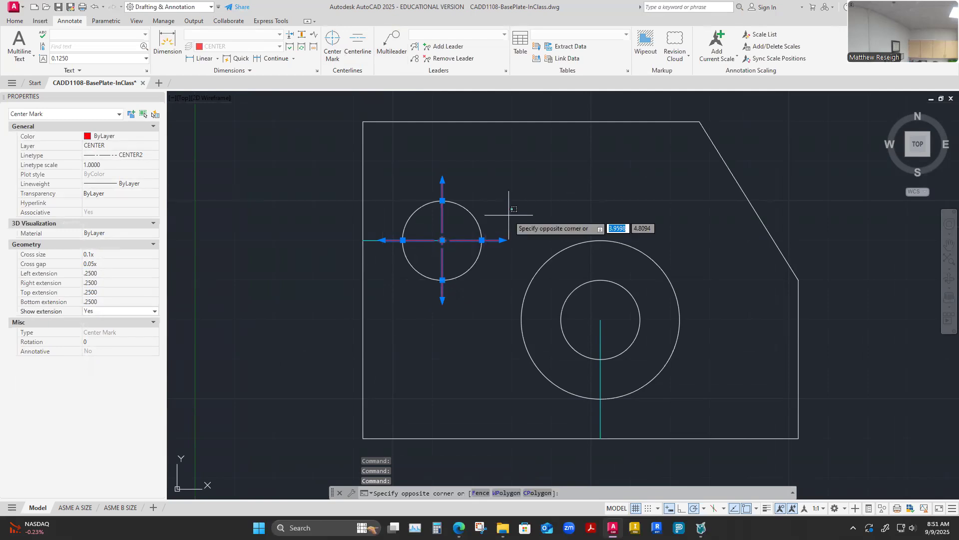
{"action": "key", "text": "Escape"}
{"action": "key", "text": "Escape"}
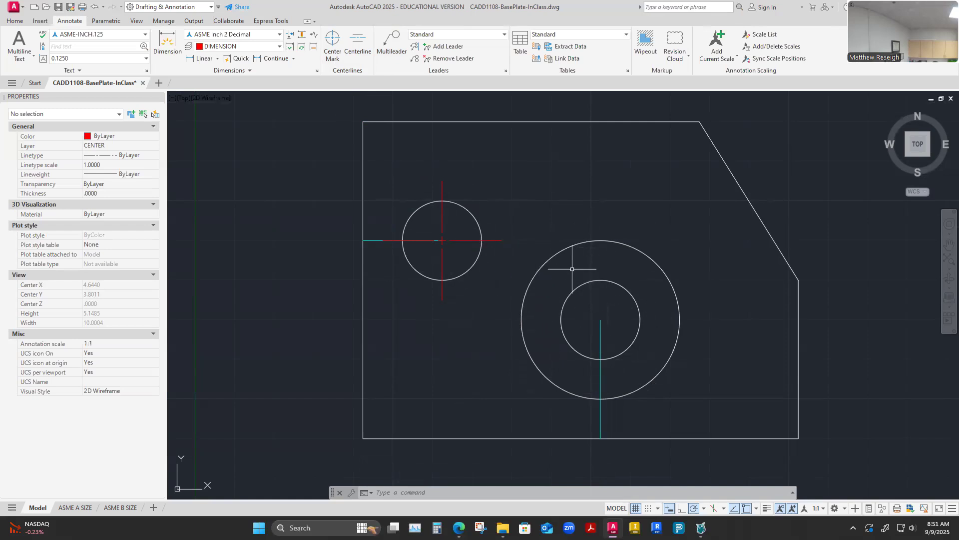
Add a center mark to the outer concentric circle.
{"action": "left_click", "coordinate": [332, 40]}
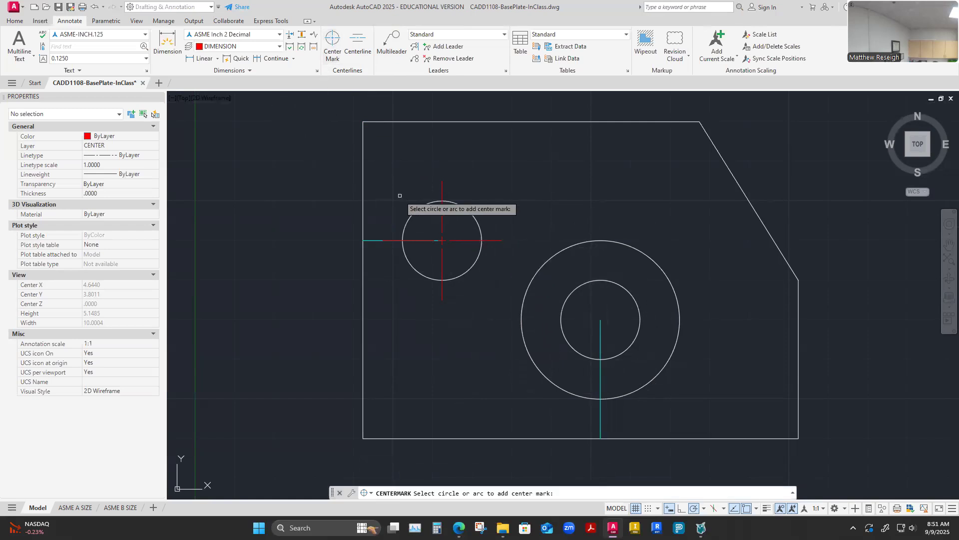
{"action": "left_click", "coordinate": [569, 254]}
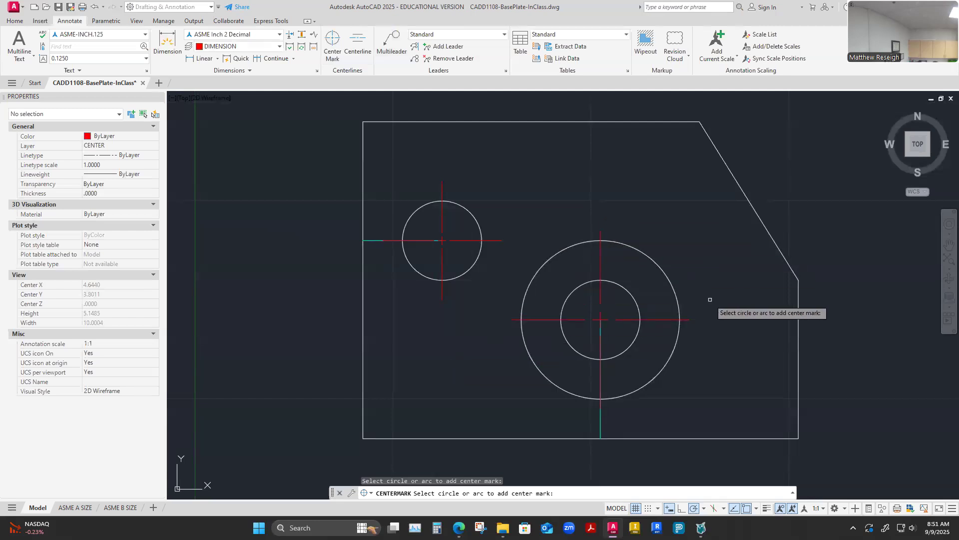
{"action": "key", "text": "Escape"}
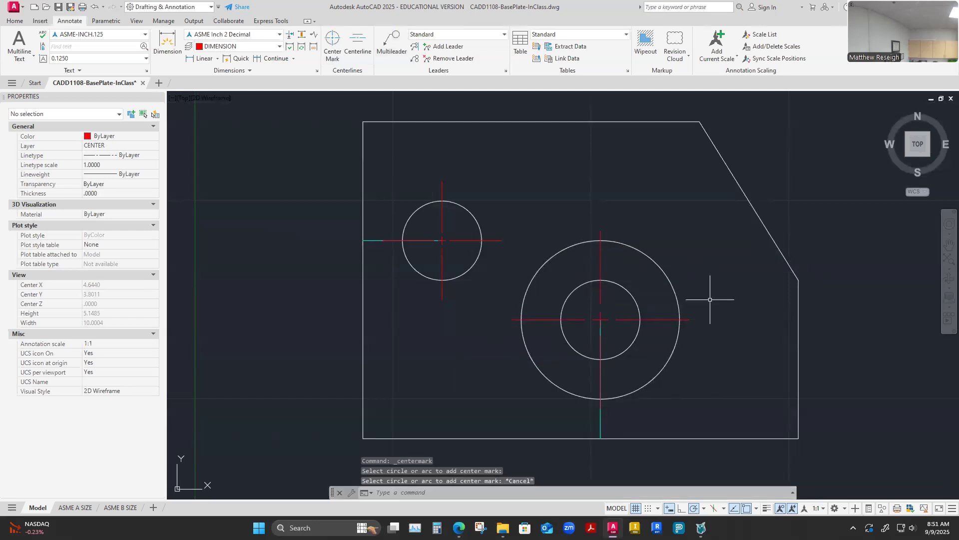
Set all four extensions of the concentric circles' center mark to .25.
{"action": "left_click", "coordinate": [680, 320]}
{"action": "left_click", "coordinate": [99, 273]}
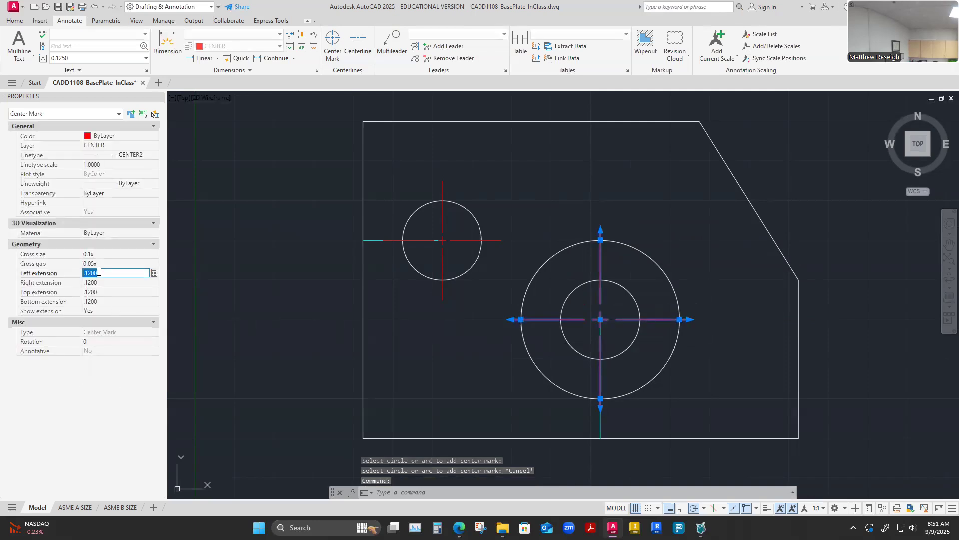
{"action": "type", "text": ".25"}
{"action": "key", "text": "Tab"}
{"action": "type", "text": ".25"}
{"action": "key", "text": "Tab"}
{"action": "type", "text": ".25"}
{"action": "key", "text": "Tab"}
{"action": "type", "text": ".25"}
{"action": "key", "text": "Tab"}
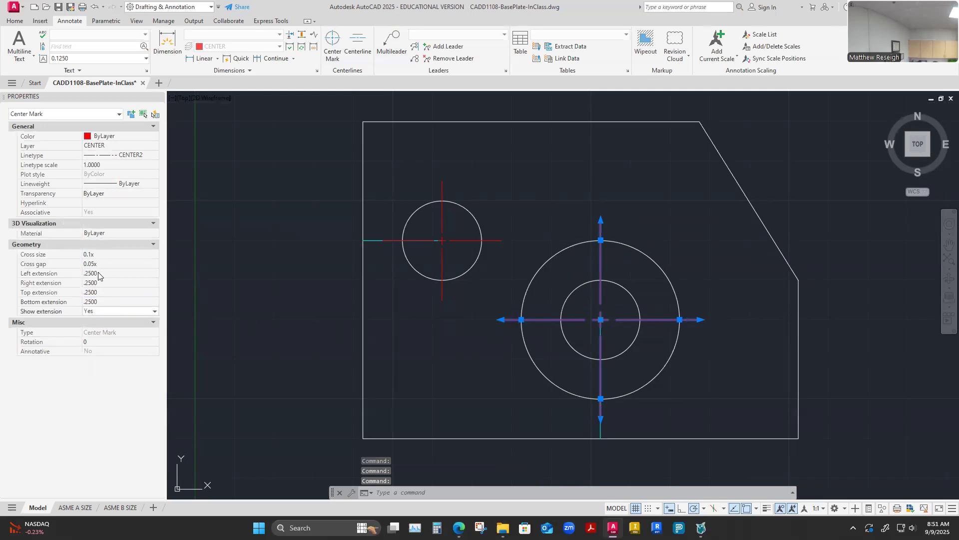
{"action": "key", "text": "Escape"}
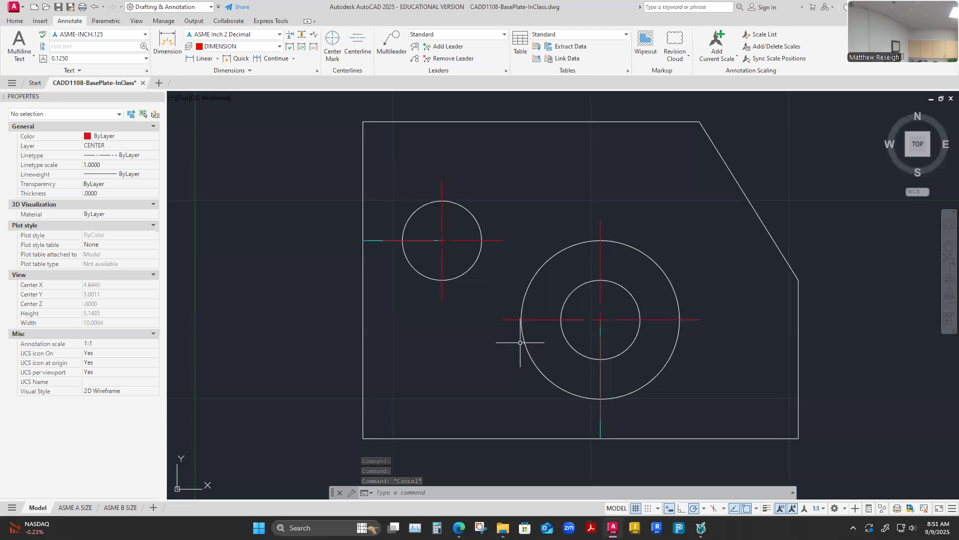
Check the plate's geometry with Quick measure, and measure the radius of the outer concentric circle.
{"action": "left_click", "coordinate": [14, 20]}
{"action": "left_click", "coordinate": [760, 61]}
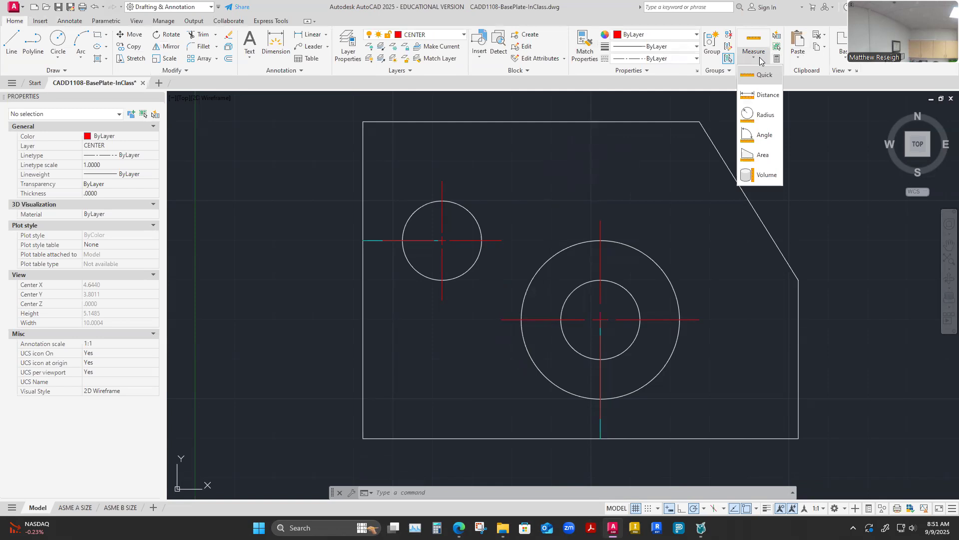
{"action": "left_click", "coordinate": [766, 86]}
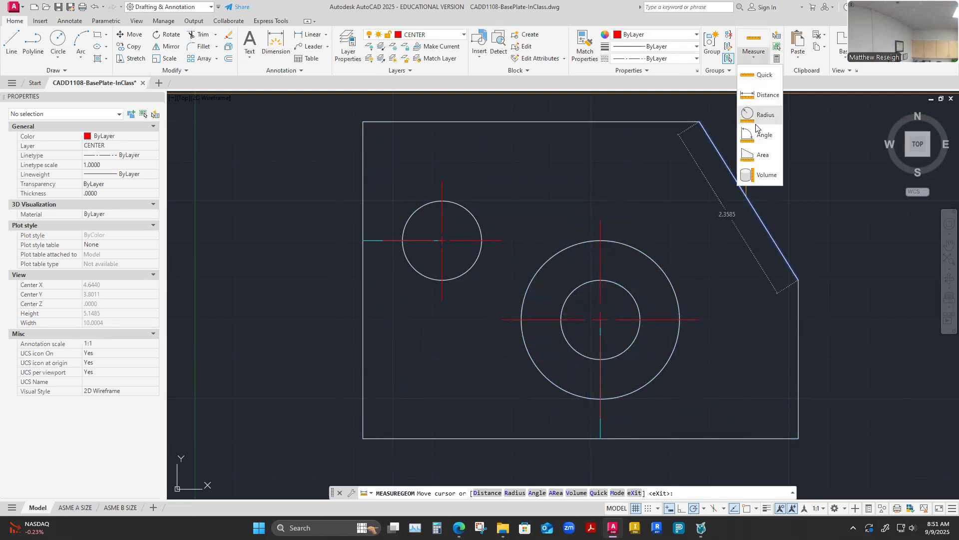
{"action": "left_click", "coordinate": [762, 118]}
{"action": "left_click", "coordinate": [659, 264]}
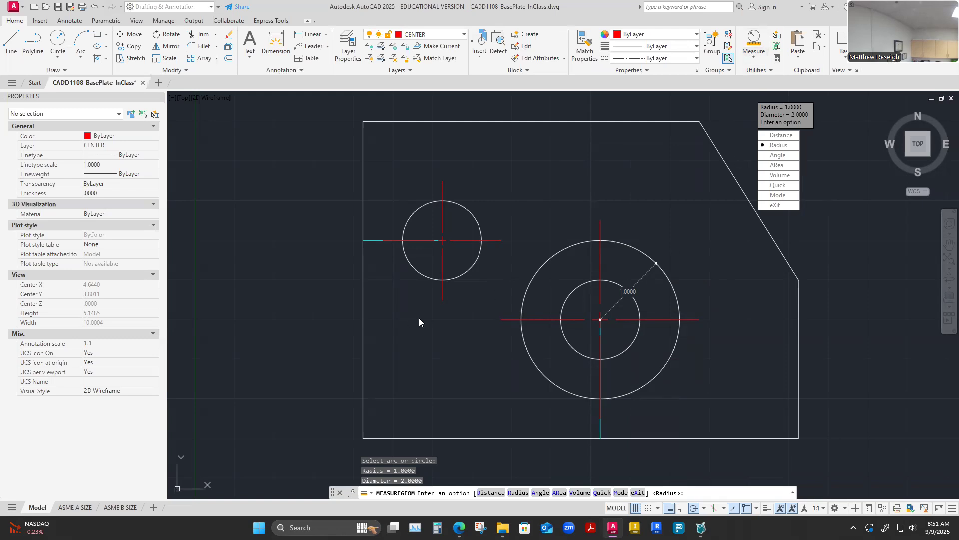
{"action": "key", "text": "Escape"}
Measure the radius of the inner concentric circle and of the upper-left hole circle.
{"action": "left_click", "coordinate": [753, 57]}
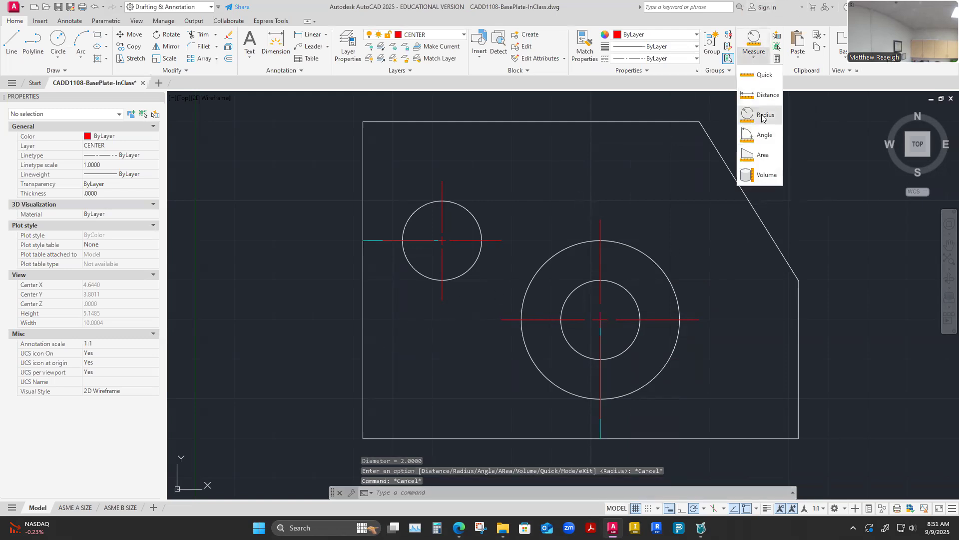
{"action": "left_click", "coordinate": [762, 116]}
{"action": "left_click", "coordinate": [634, 293]}
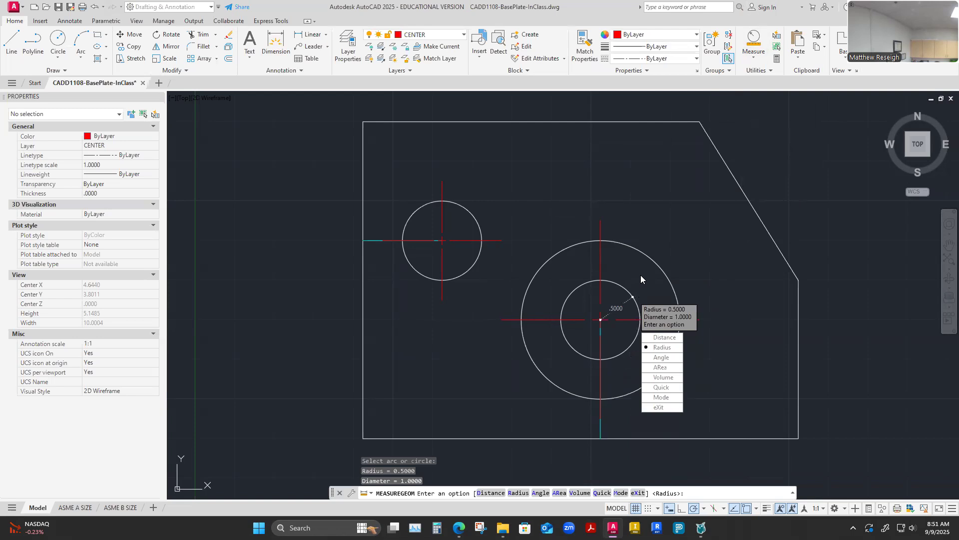
{"action": "key", "text": "Escape"}
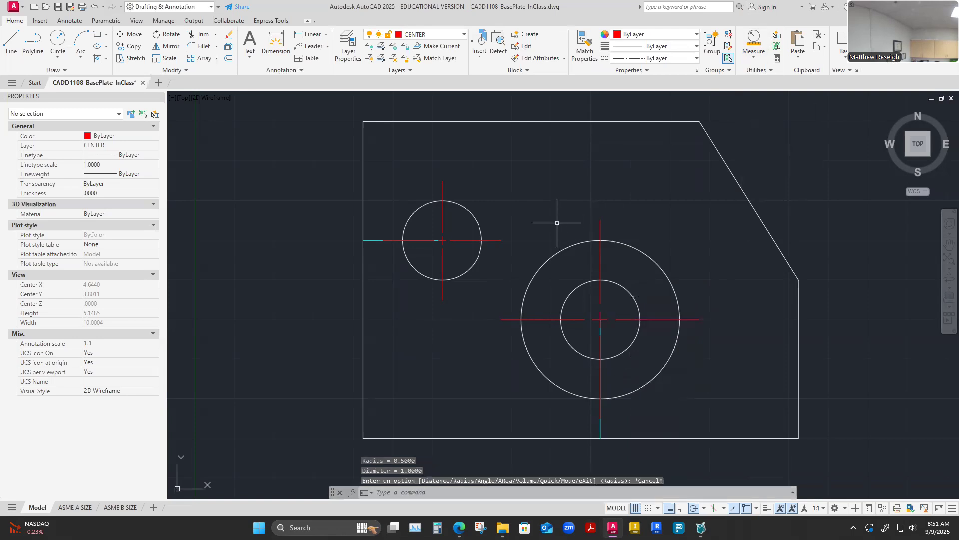
{"action": "key", "text": "Return"}
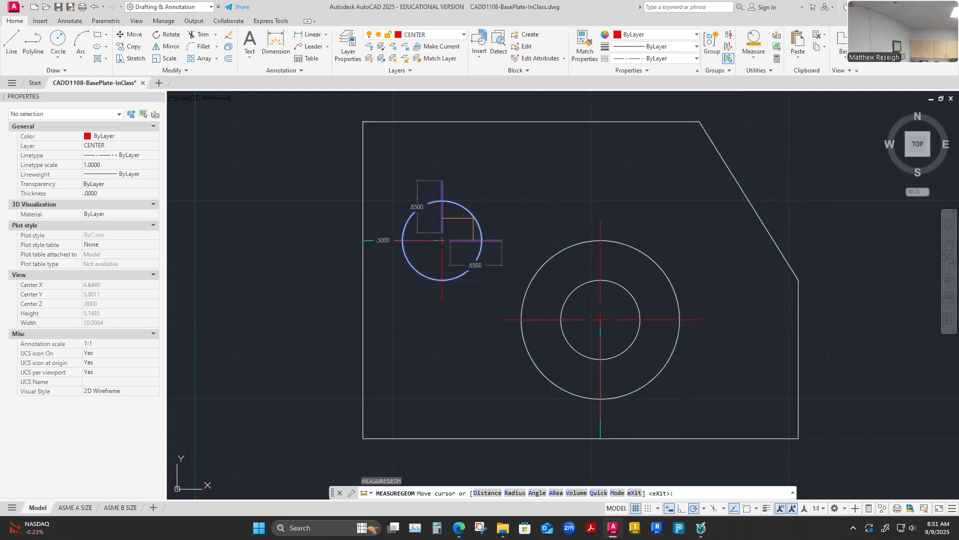
{"action": "key", "text": "Escape"}
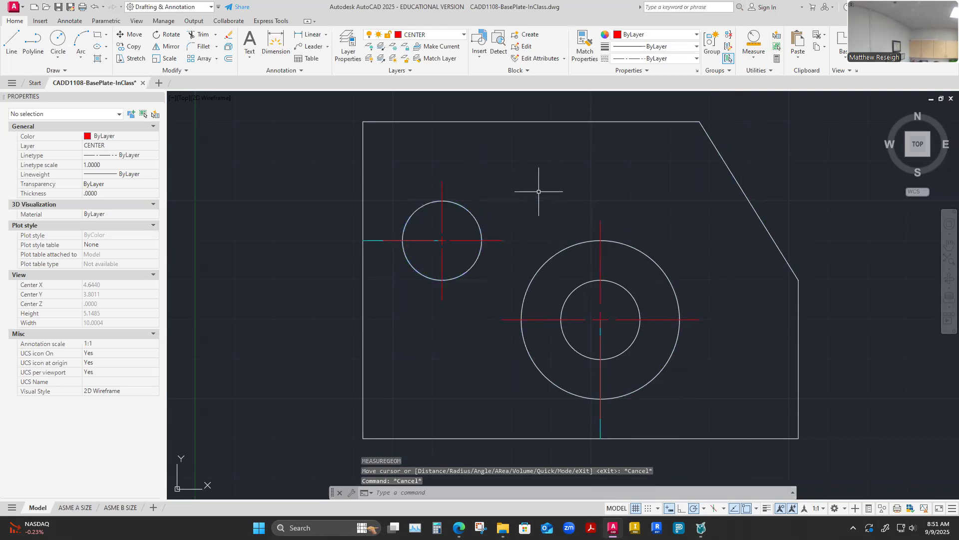
{"action": "left_click", "coordinate": [754, 57]}
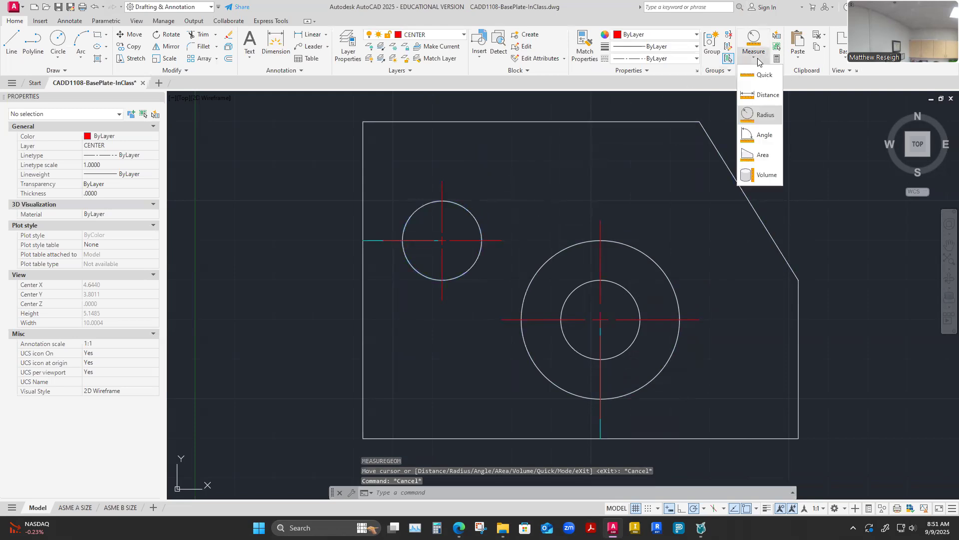
{"action": "left_click", "coordinate": [757, 111]}
{"action": "left_click", "coordinate": [470, 222]}
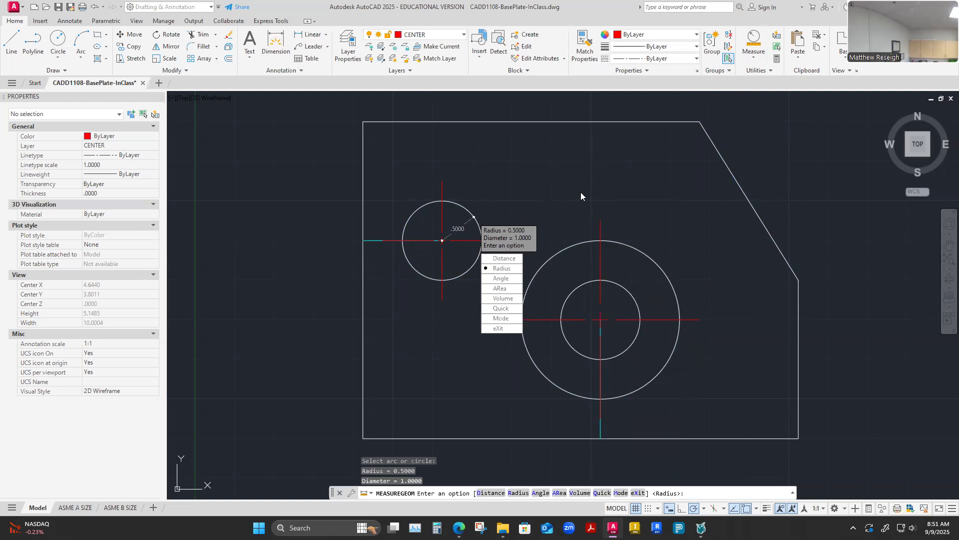
{"action": "key", "text": "Escape"}
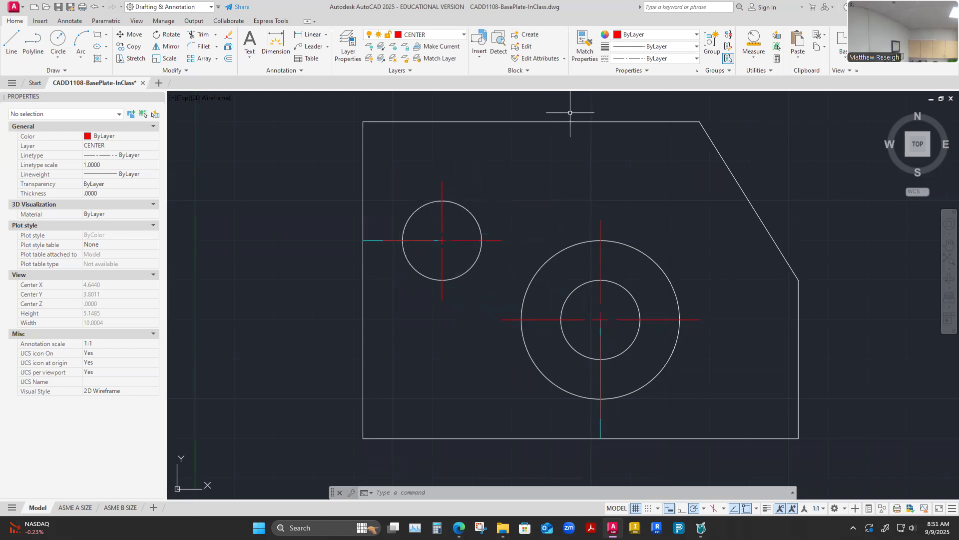
Match the properties of the concentric circles' center mark to those of the upper-left hole's center mark.
{"action": "left_click", "coordinate": [586, 56]}
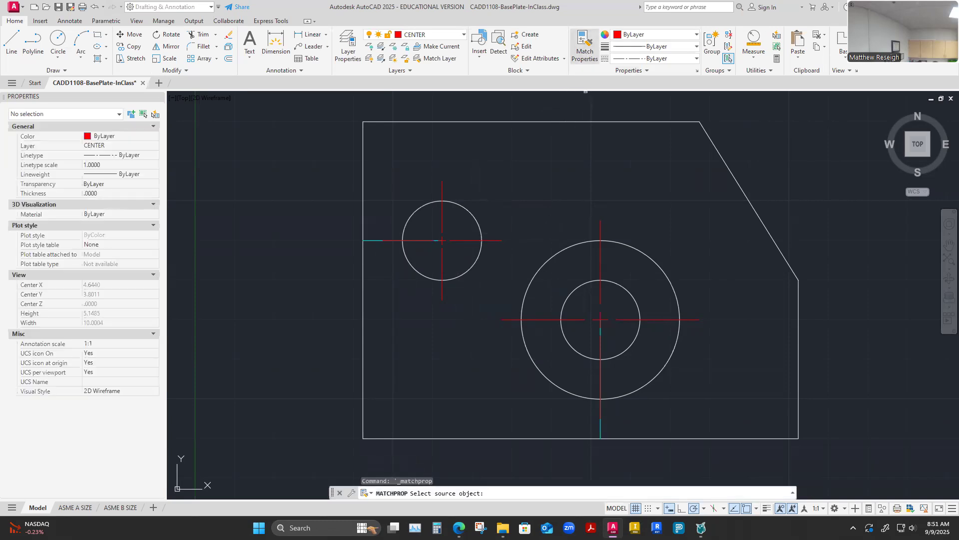
{"action": "left_click", "coordinate": [442, 216]}
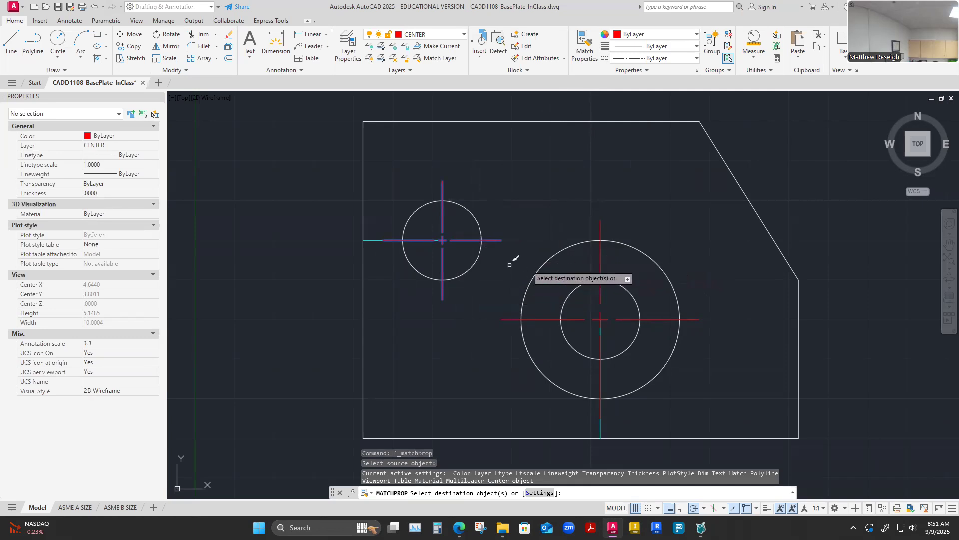
{"action": "left_click", "coordinate": [601, 266]}
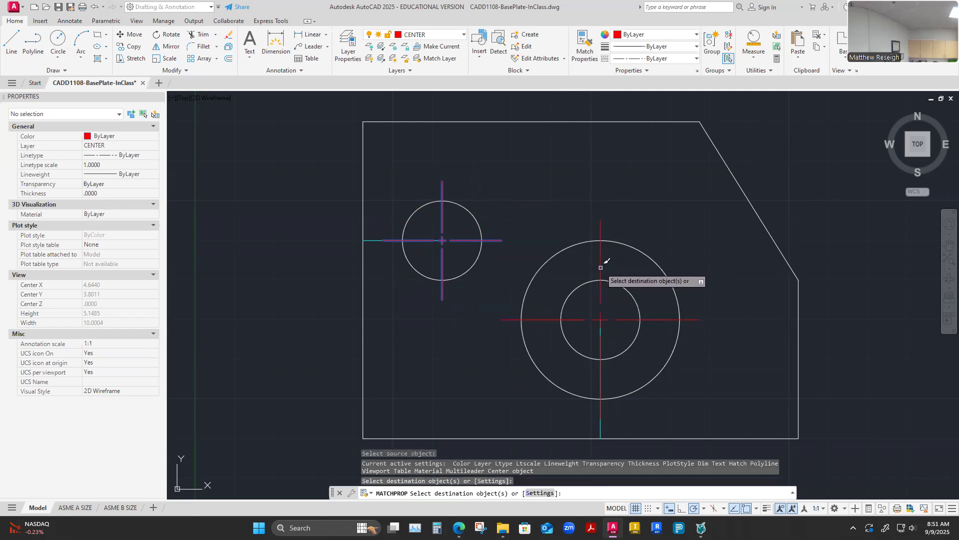
{"action": "left_click", "coordinate": [600, 268]}
{"action": "left_click", "coordinate": [654, 320]}
{"action": "right_click", "coordinate": [655, 326]}
{"action": "left_click", "coordinate": [657, 327]}
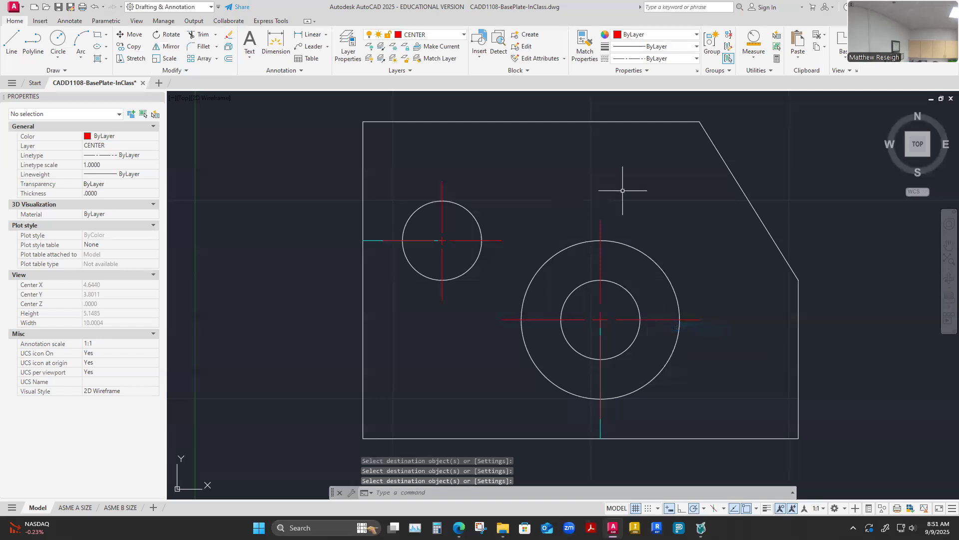
Repeat Match Properties from the upper-left hole's center mark onto the concentric circles' center mark.
{"action": "left_click", "coordinate": [588, 56]}
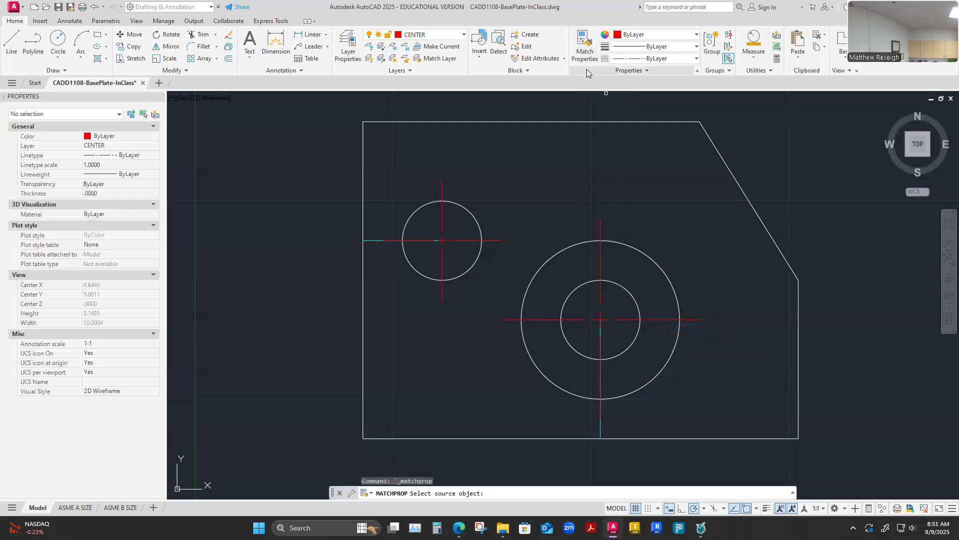
{"action": "left_click", "coordinate": [442, 214]}
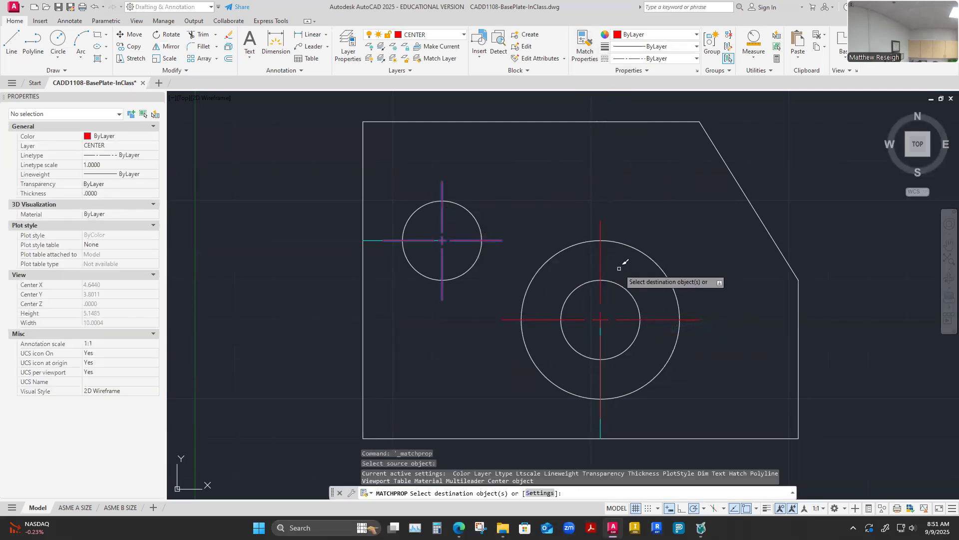
{"action": "left_click", "coordinate": [602, 269]}
{"action": "left_click", "coordinate": [601, 267]}
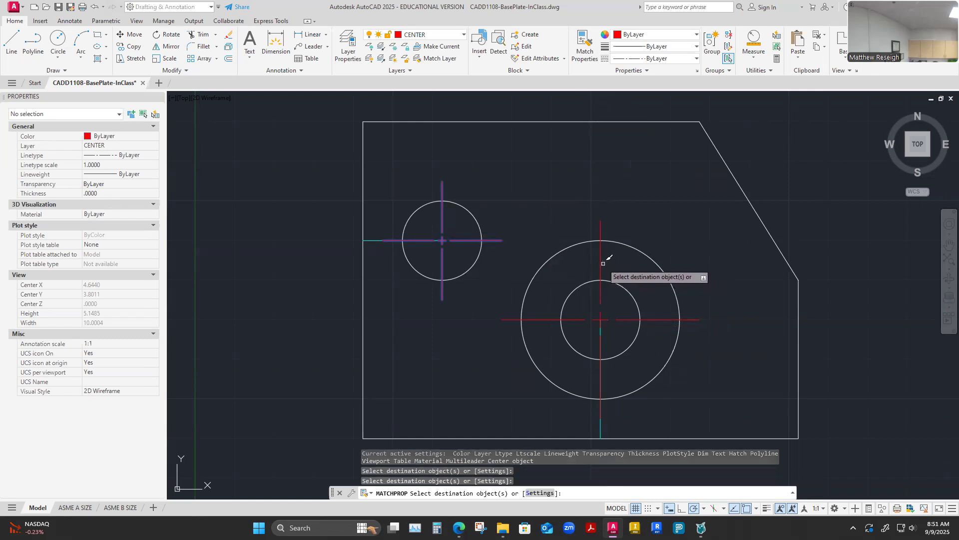
{"action": "left_click", "coordinate": [599, 259]}
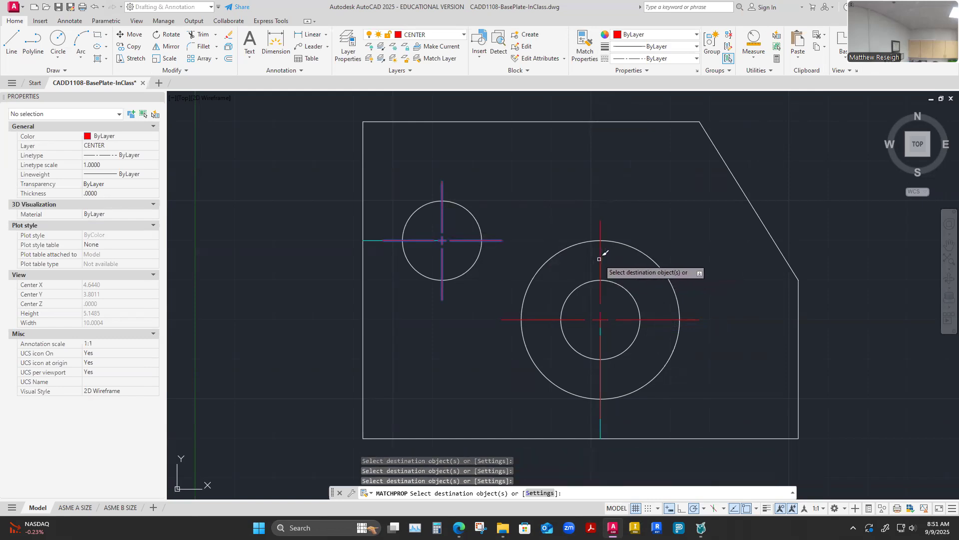
{"action": "right_click", "coordinate": [638, 217]}
{"action": "left_click", "coordinate": [655, 224]}
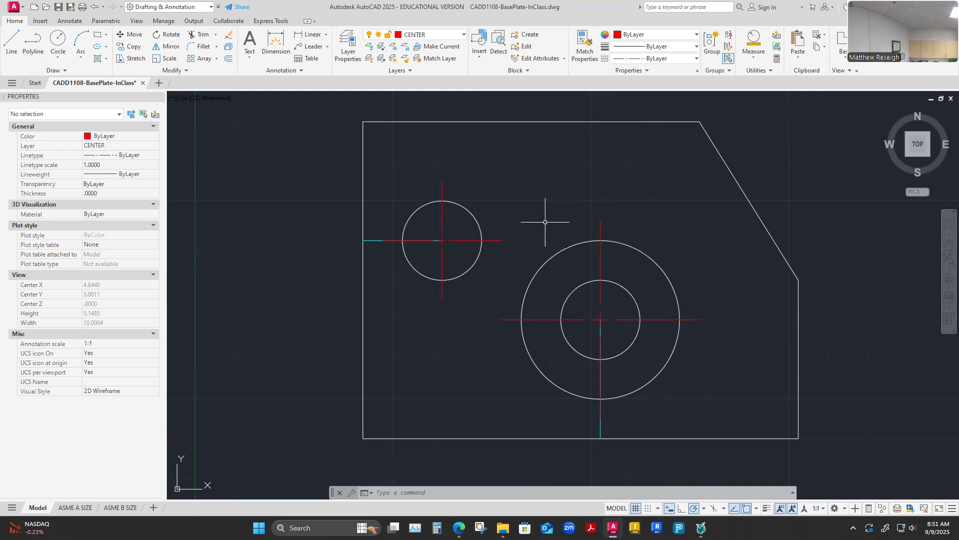
Set the left, right, top and bottom extensions of the upper-left hole's center mark to .12 and clear the selection.
{"action": "left_click", "coordinate": [442, 194]}
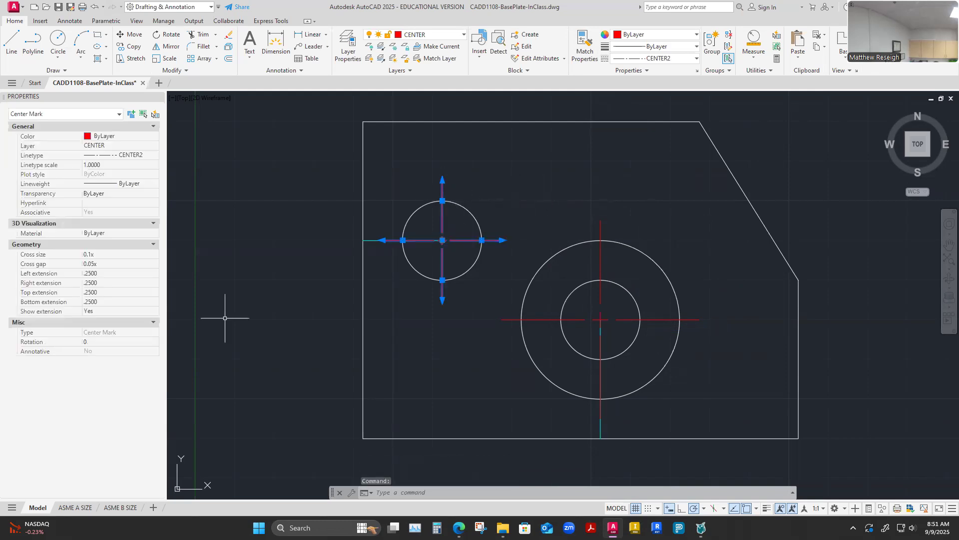
{"action": "left_click", "coordinate": [105, 274]}
{"action": "type", "text": ".12"}
{"action": "key", "text": "Tab"}
{"action": "type", "text": ".12"}
{"action": "key", "text": "Tab"}
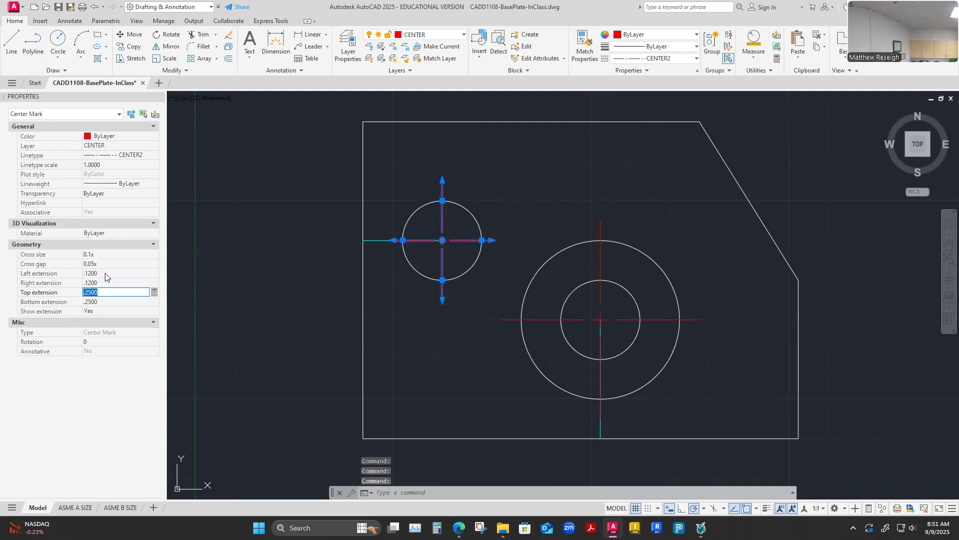
{"action": "key", "text": "Tab"}
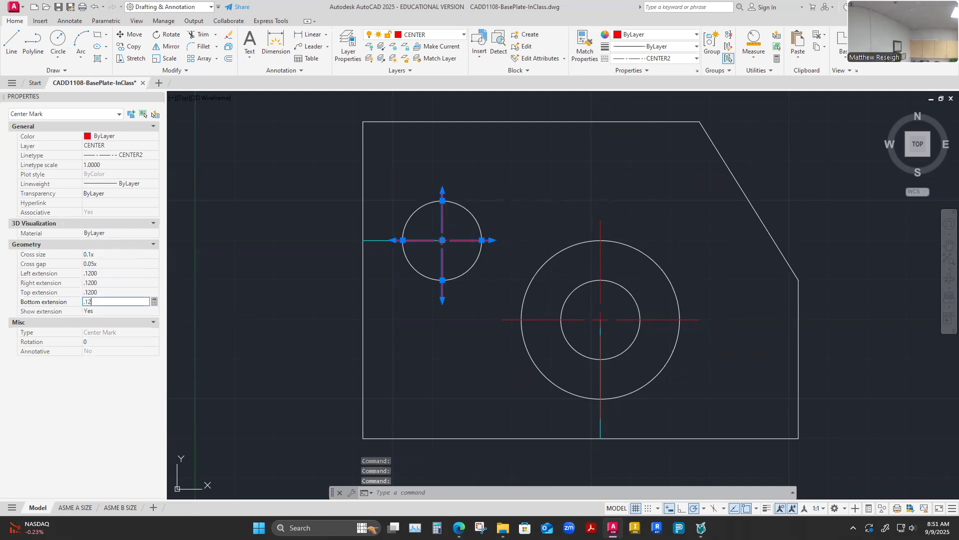
{"action": "key", "text": "Tab"}
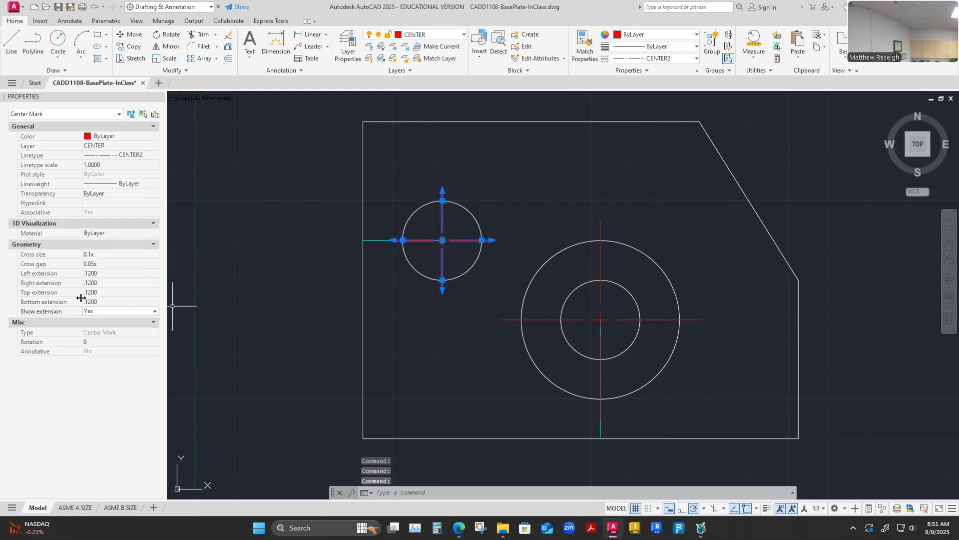
{"action": "left_click", "coordinate": [492, 190]}
{"action": "key", "text": "Escape"}
{"action": "key", "text": "Escape"}
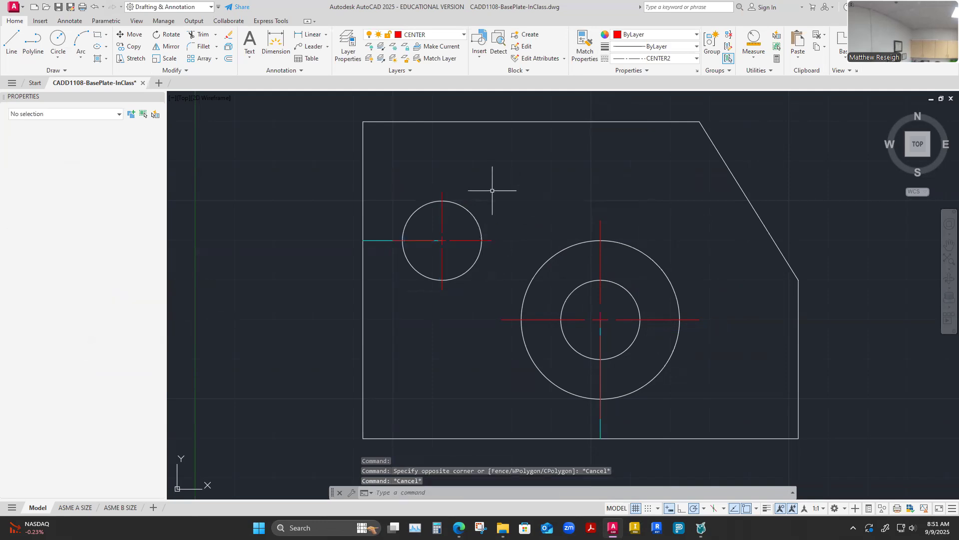
Match the properties of the concentric circles' center mark to the upper-left hole's center mark with its .12 extensions.
{"action": "left_click", "coordinate": [600, 233]}
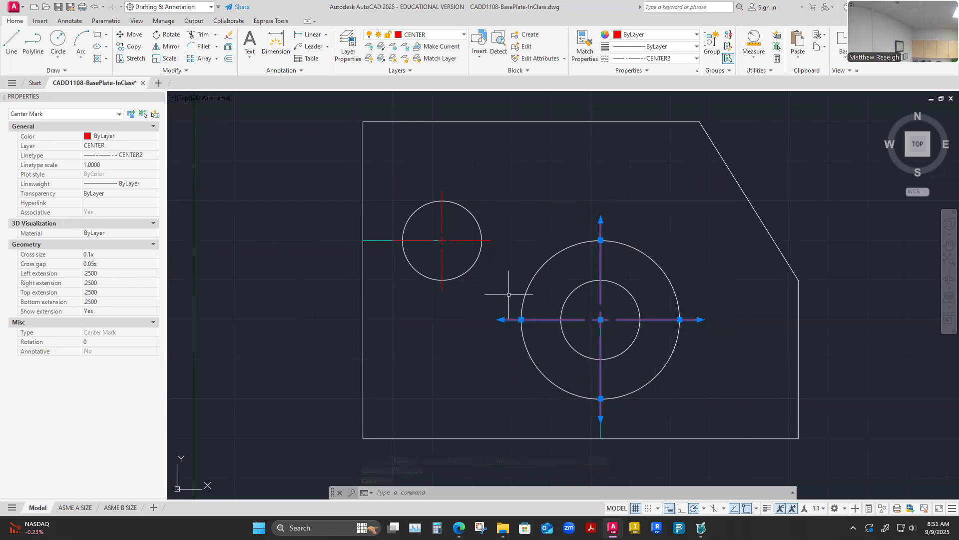
{"action": "key", "text": "Escape"}
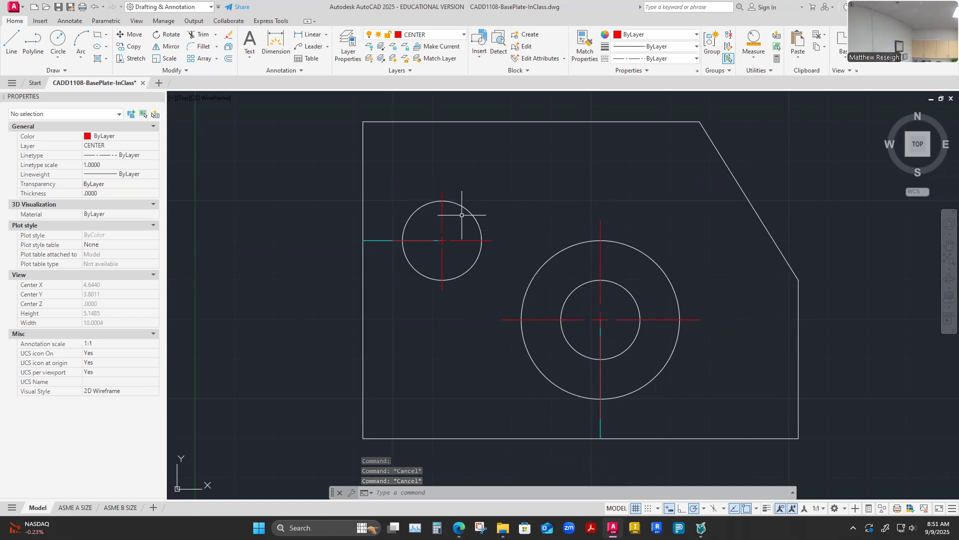
{"action": "left_click", "coordinate": [585, 44]}
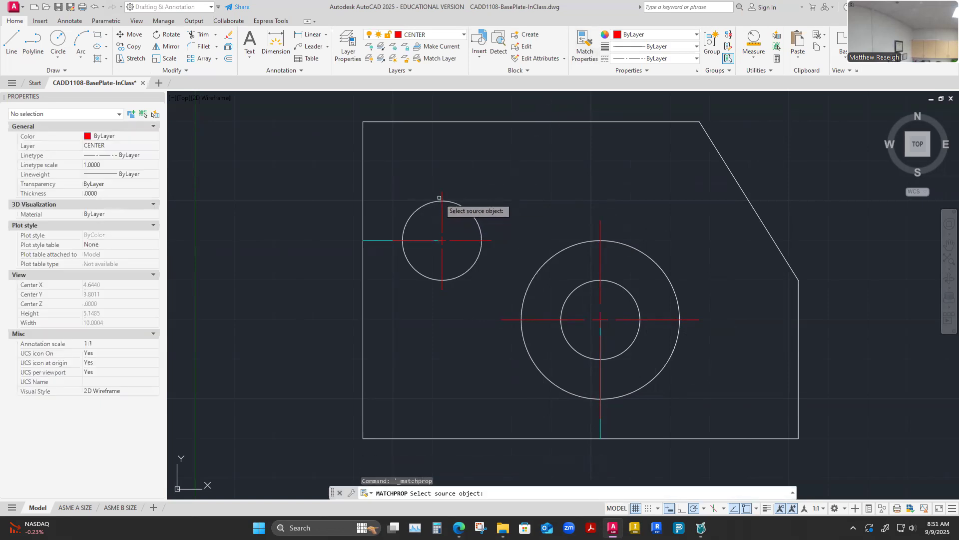
{"action": "left_click", "coordinate": [440, 198]}
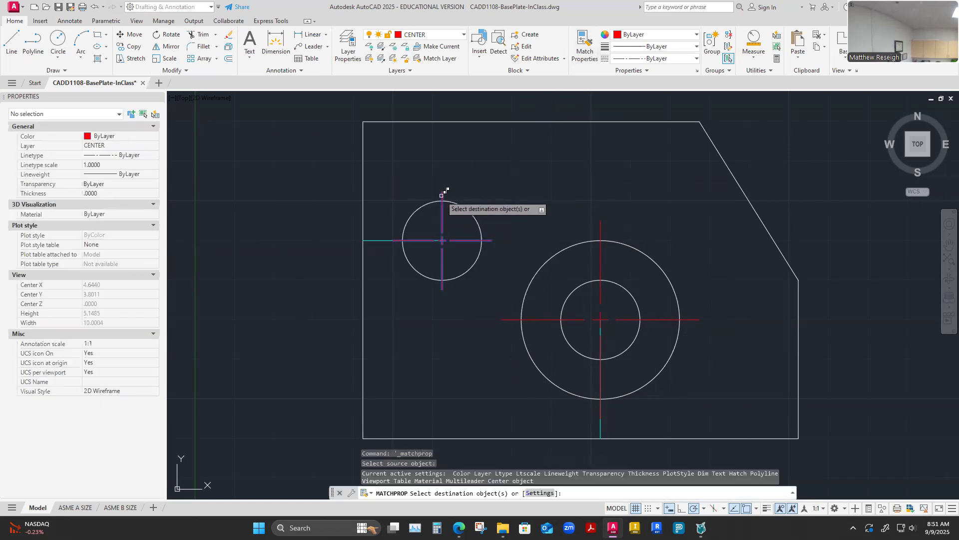
{"action": "left_click", "coordinate": [599, 231]}
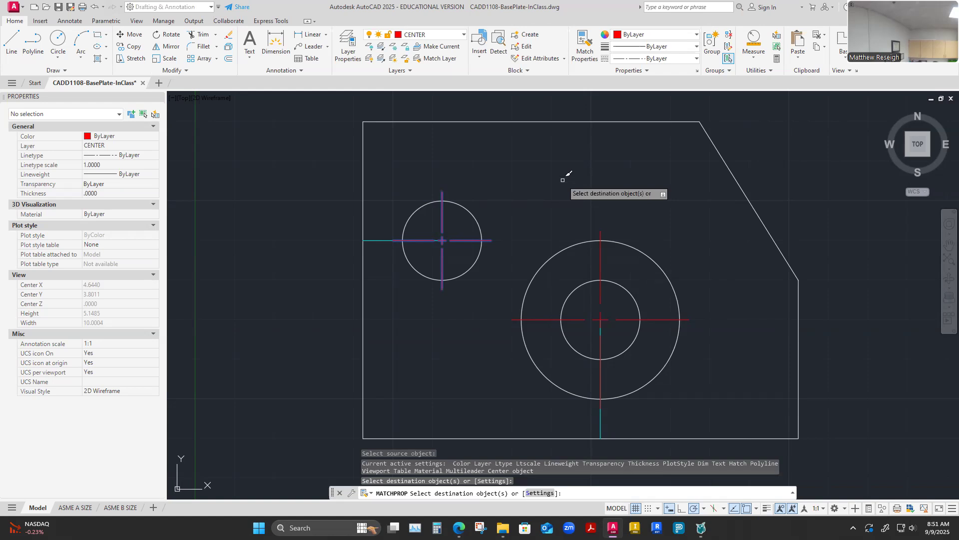
{"action": "key", "text": "Escape"}
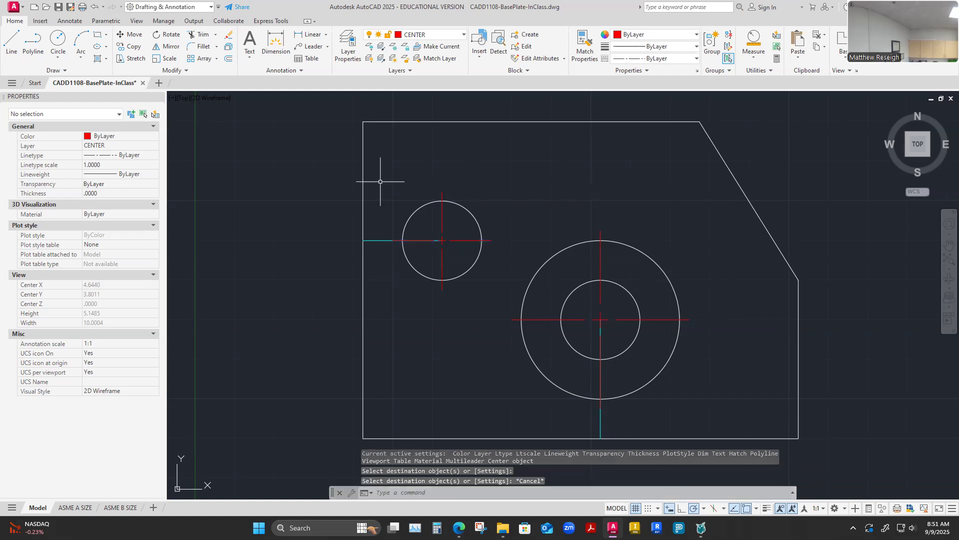
Set the left, right, top and bottom extensions of the upper-left hole's center mark to .25 and clear the selection.
{"action": "left_click", "coordinate": [443, 196]}
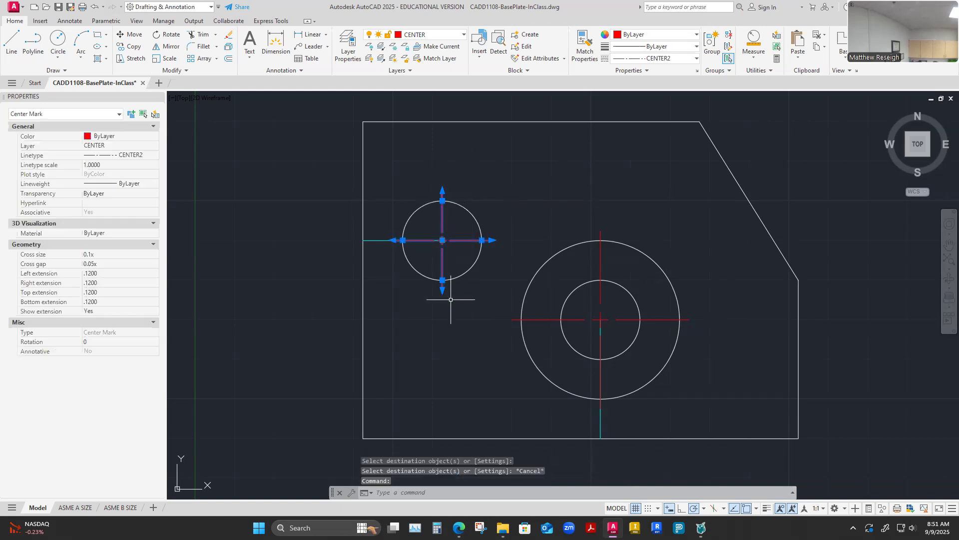
{"action": "left_click", "coordinate": [107, 272]}
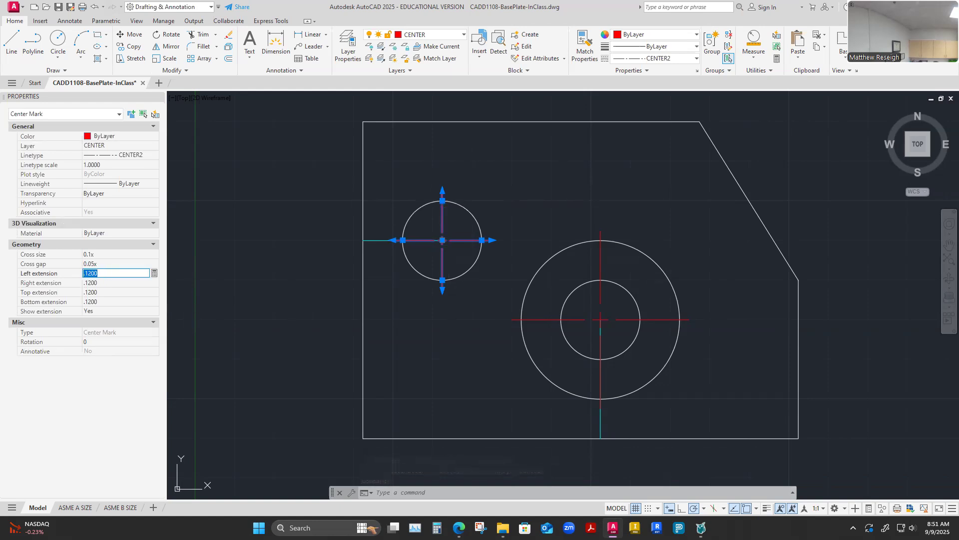
{"action": "key", "text": "Tab"}
{"action": "type", "text": ".25"}
{"action": "key", "text": "Tab"}
{"action": "type", "text": ".25"}
{"action": "key", "text": "Tab"}
{"action": "type", "text": ".25"}
{"action": "key", "text": "Tab"}
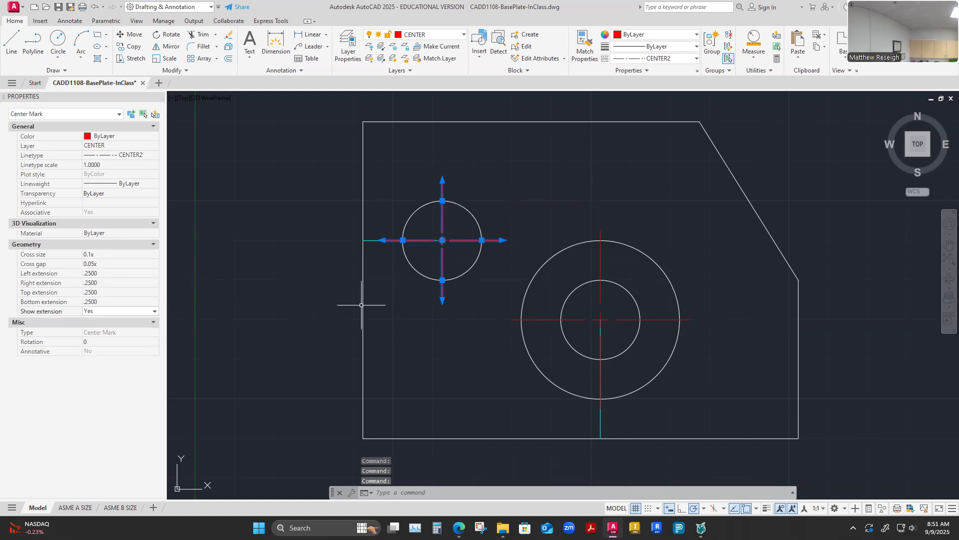
{"action": "key", "text": "Escape"}
{"action": "key", "text": "Escape"}
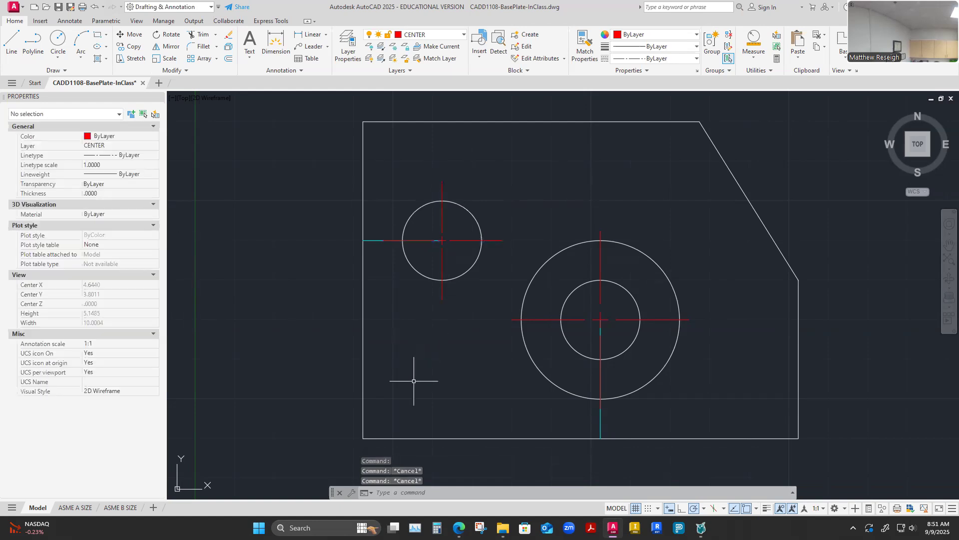
Copy the .25 extensions from the upper-left hole's center mark onto the concentric circles' center mark with Match Properties.
{"action": "left_click", "coordinate": [586, 50]}
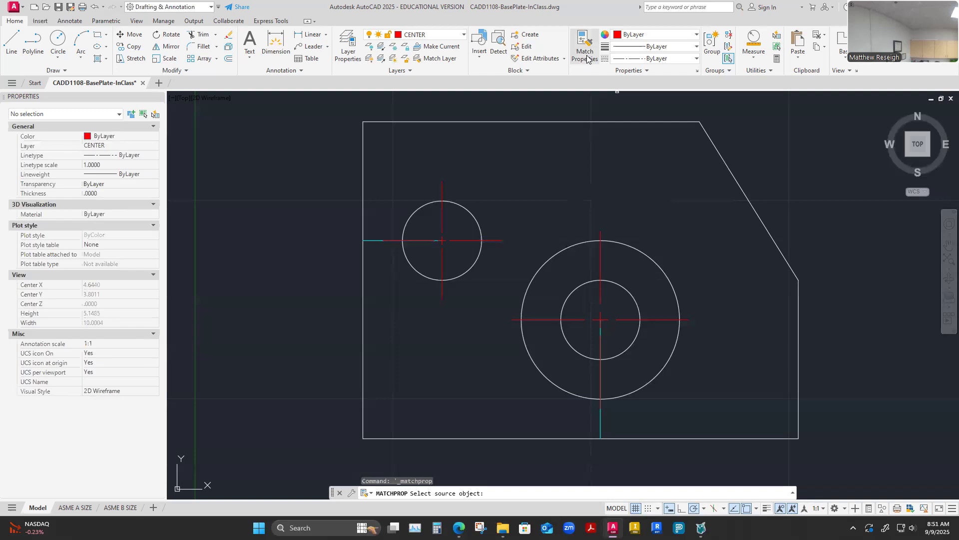
{"action": "scroll", "coordinate": [657, 277], "scroll_direction": "down", "scroll_amount": 2}
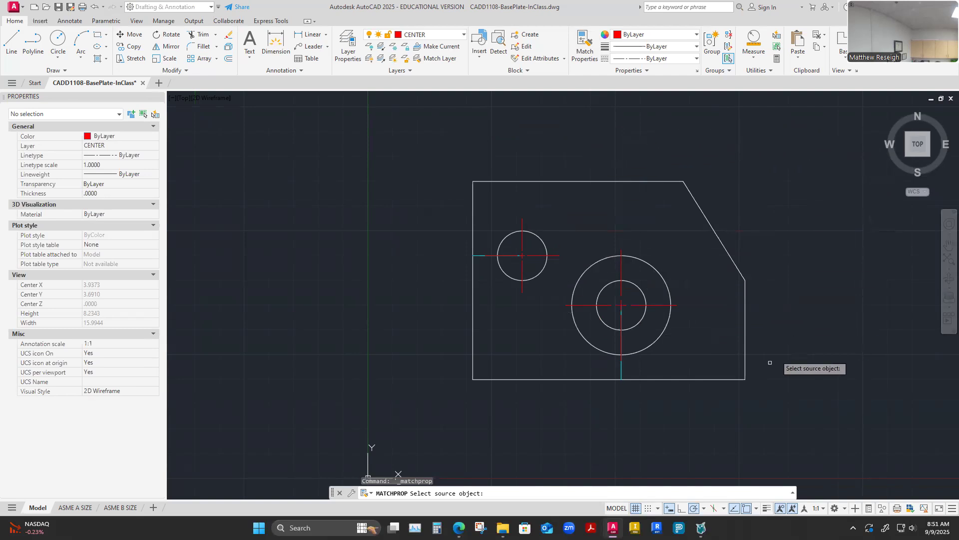
{"action": "scroll", "coordinate": [563, 243], "scroll_direction": "up", "scroll_amount": 2}
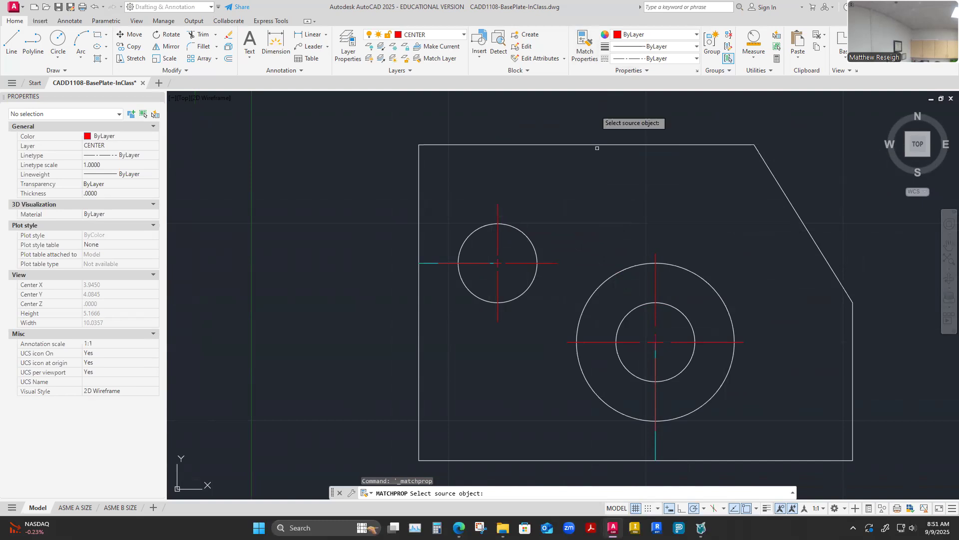
{"action": "left_click", "coordinate": [498, 216]}
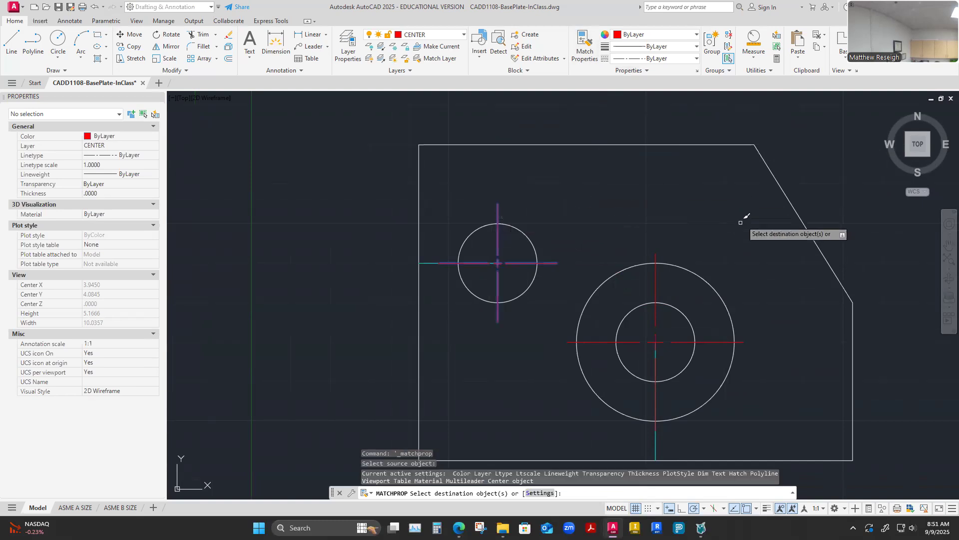
{"action": "left_click", "coordinate": [656, 252]}
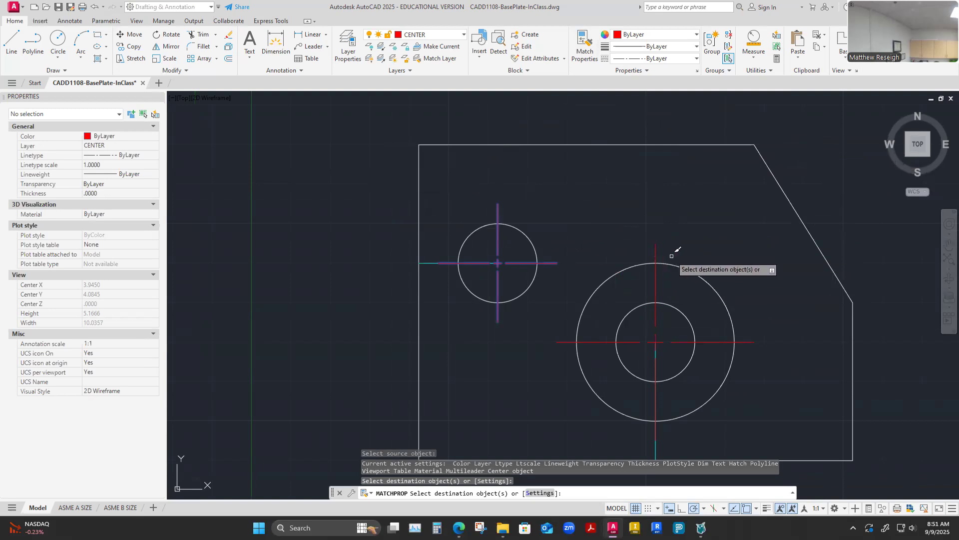
{"action": "key", "text": "Escape"}
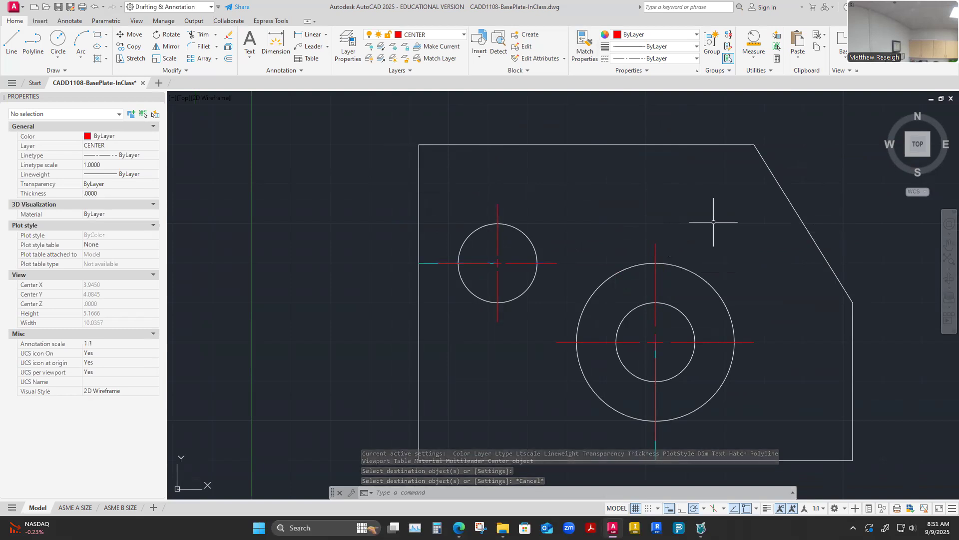
Turn off the CONSTRUCTION layer.
{"action": "scroll", "coordinate": [815, 310], "scroll_direction": "down", "scroll_amount": 2}
{"action": "scroll", "coordinate": [797, 272], "scroll_direction": "up", "scroll_amount": 2}
{"action": "scroll", "coordinate": [791, 187], "scroll_direction": "down", "scroll_amount": 2}
{"action": "scroll", "coordinate": [796, 181], "scroll_direction": "up", "scroll_amount": 2}
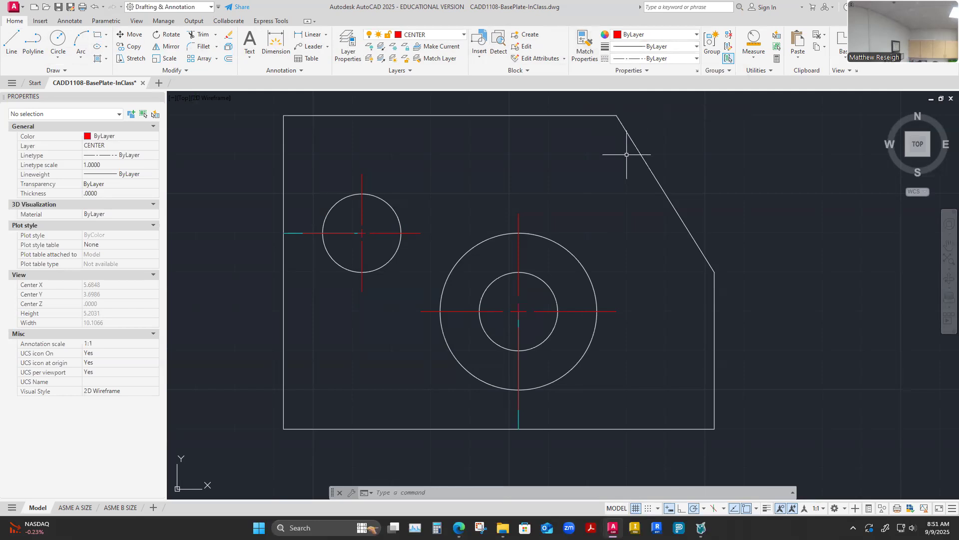
{"action": "left_click", "coordinate": [463, 36]}
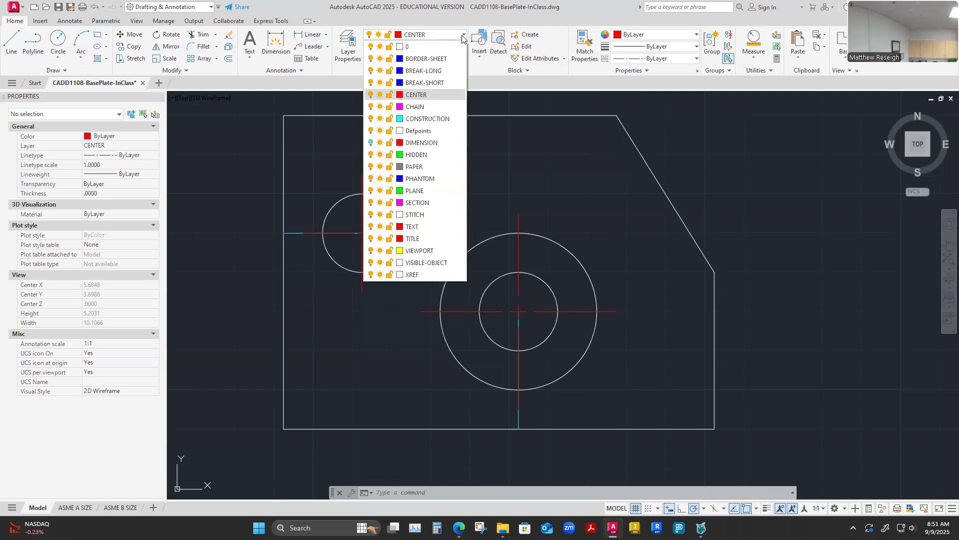
{"action": "left_click", "coordinate": [371, 118]}
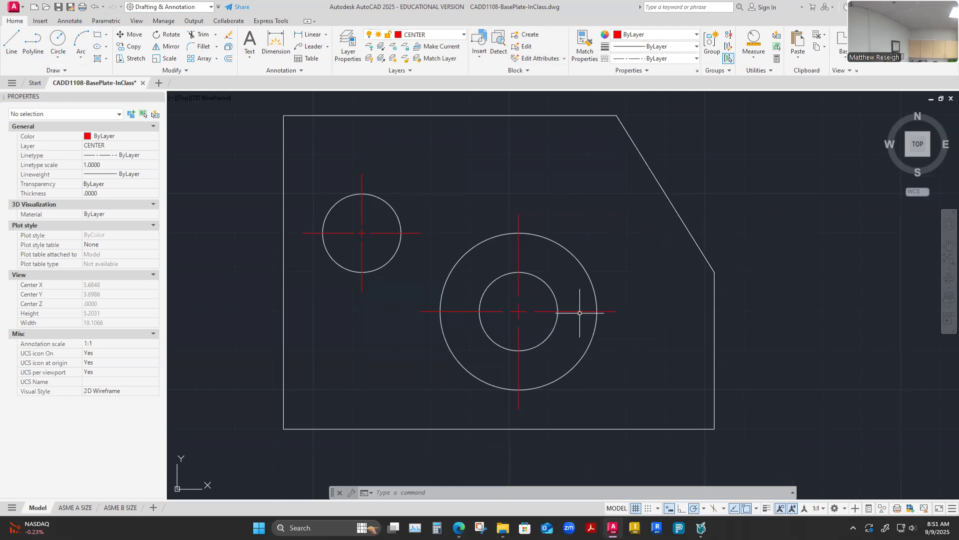
Switch to the ASME A SIZE layout and stretch the viewport's upper-left corner to the upper-left corner of the border.
{"action": "mouse_move", "coordinate": [520, 255]}
{"action": "left_click", "coordinate": [76, 507]}
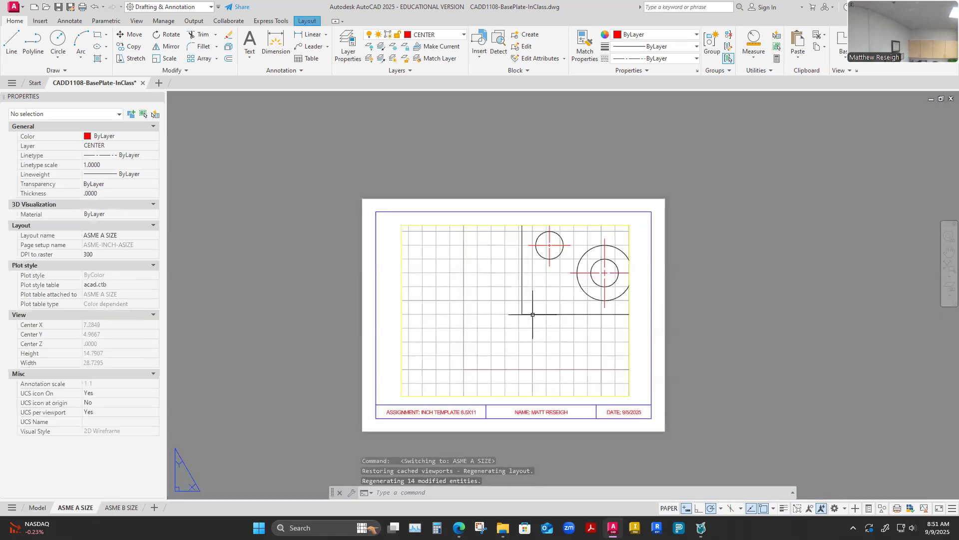
{"action": "left_click", "coordinate": [433, 172]}
{"action": "key", "text": "Escape"}
{"action": "key", "text": "Escape"}
{"action": "scroll", "coordinate": [390, 227], "scroll_direction": "up", "scroll_amount": 2}
{"action": "left_click", "coordinate": [420, 220]}
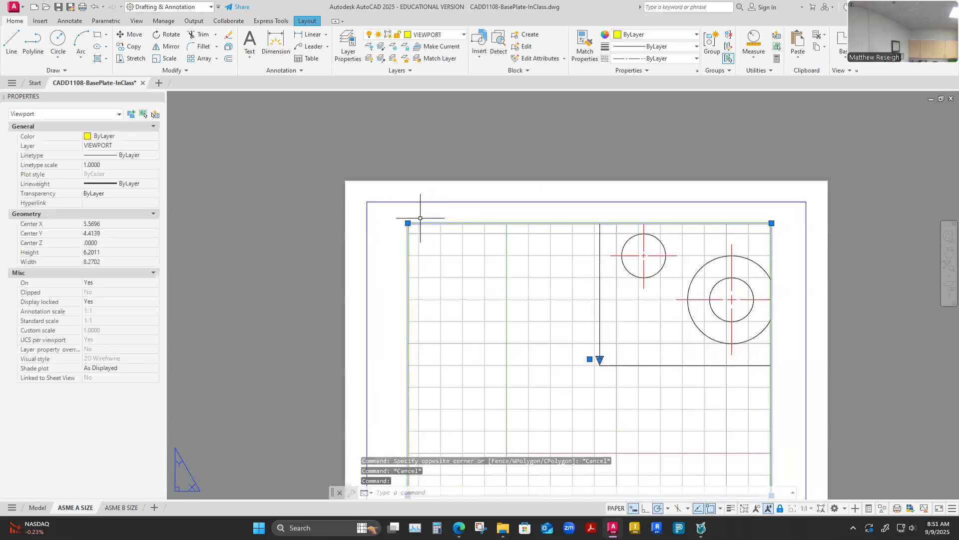
{"action": "left_click", "coordinate": [406, 219]}
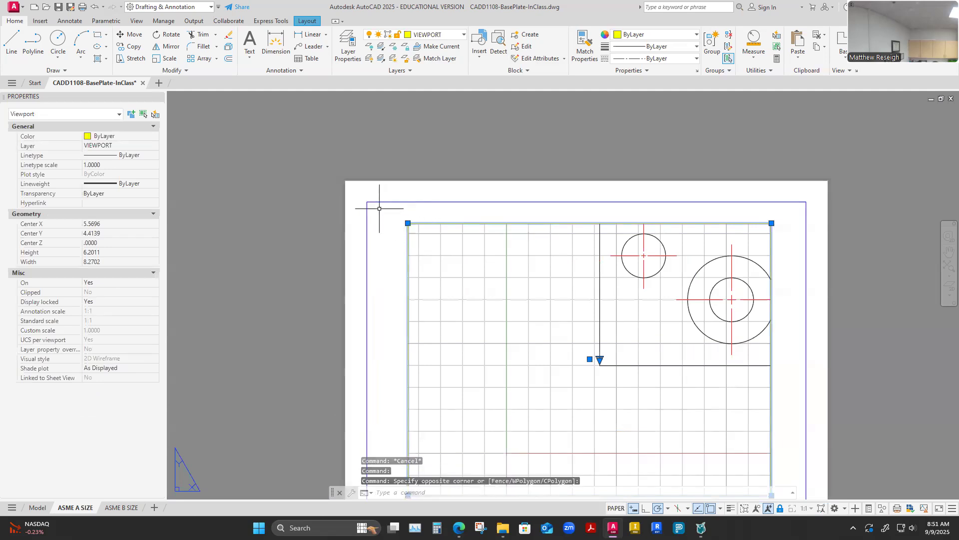
{"action": "left_click", "coordinate": [407, 221]}
{"action": "left_click", "coordinate": [408, 223]}
{"action": "left_click", "coordinate": [366, 201]}
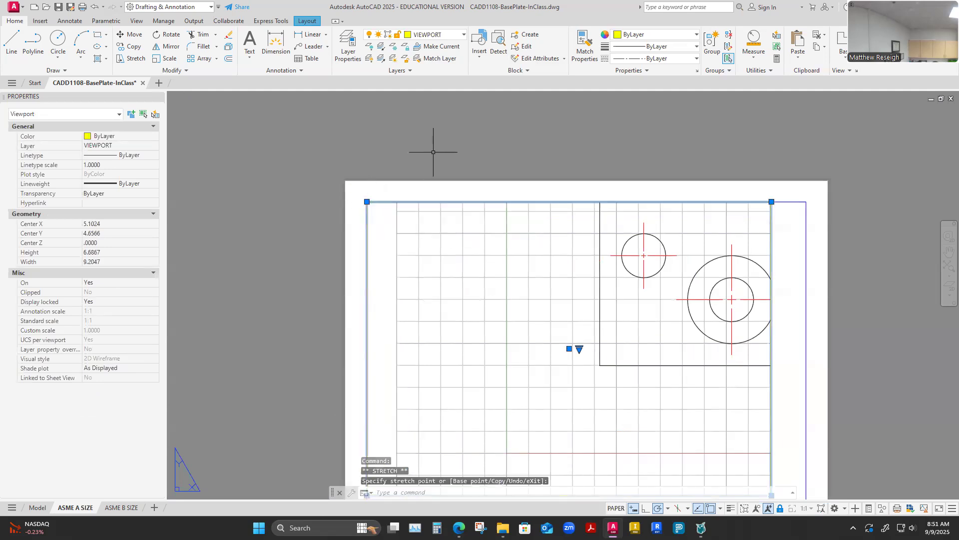
Stretch the viewport's lower-right corner to where the border's right edge meets the top of the title block, and deselect it.
{"action": "scroll", "coordinate": [431, 156], "scroll_direction": "down", "scroll_amount": 4}
{"action": "scroll", "coordinate": [534, 263], "scroll_direction": "up", "scroll_amount": 4}
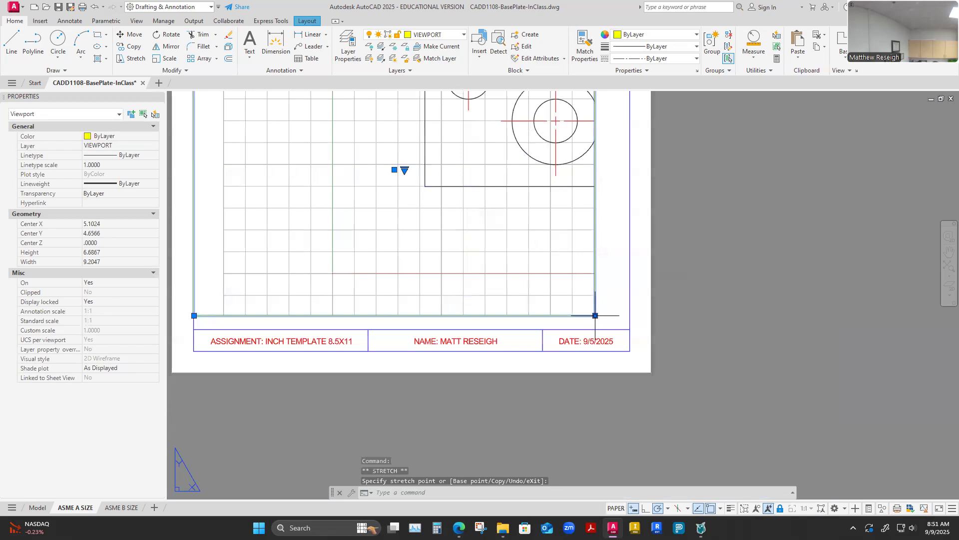
{"action": "key", "text": "Escape"}
{"action": "scroll", "coordinate": [703, 301], "scroll_direction": "down", "scroll_amount": 4}
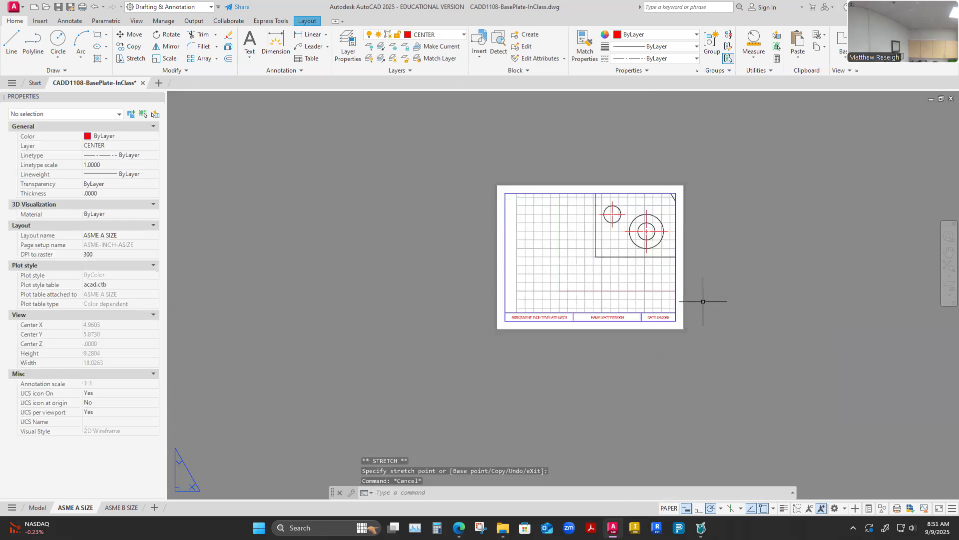
{"action": "scroll", "coordinate": [705, 247], "scroll_direction": "up", "scroll_amount": 2}
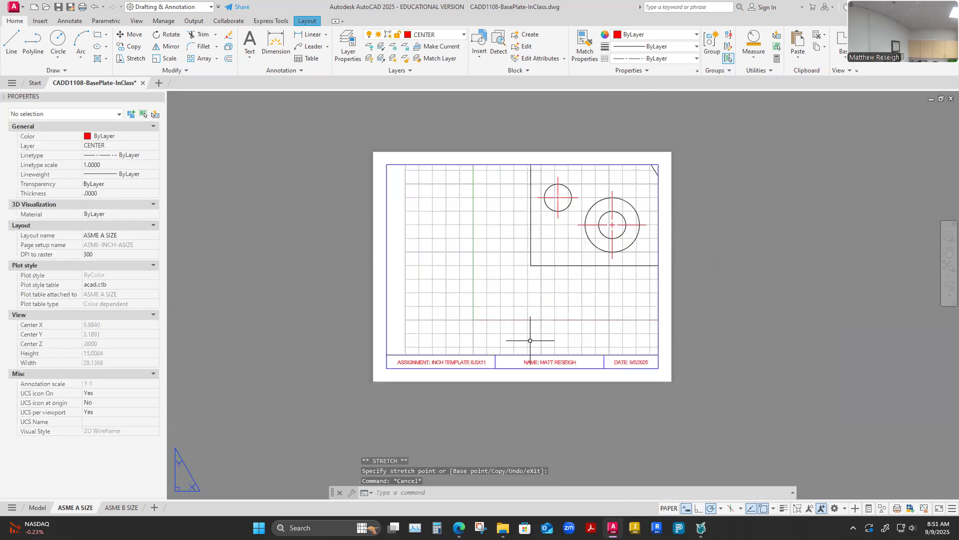
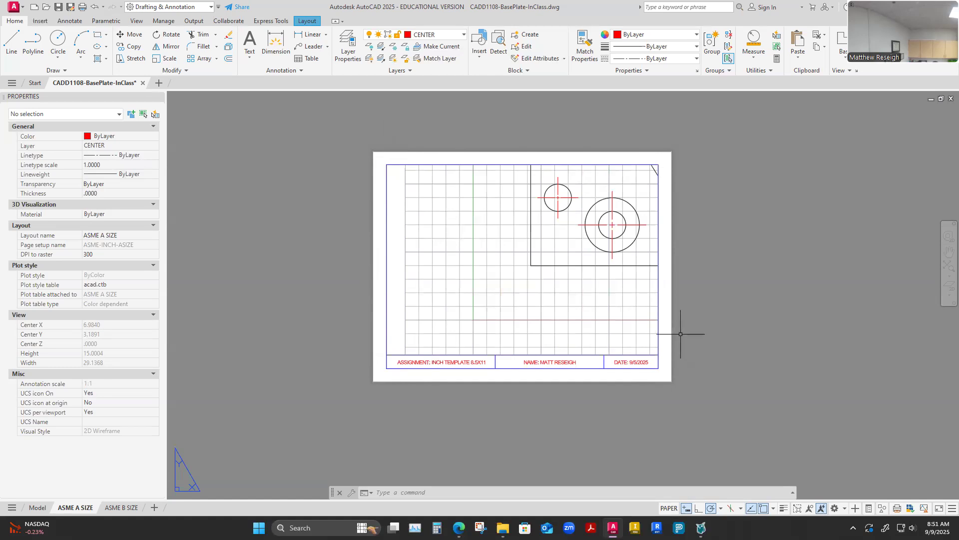
Activate the viewport on the sheet, unlock its display and bring the whole base plate into the viewport.
{"action": "left_click", "coordinate": [743, 297]}
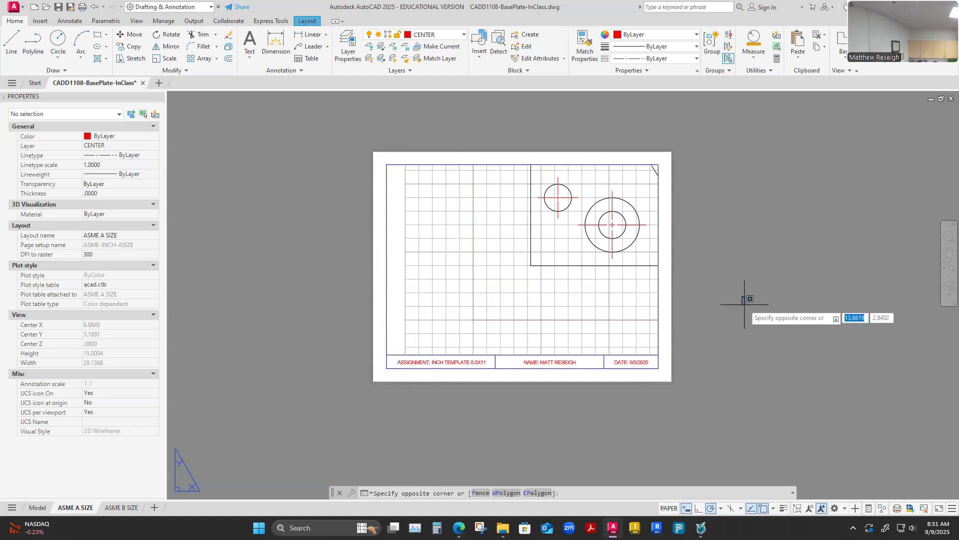
{"action": "left_click", "coordinate": [745, 304]}
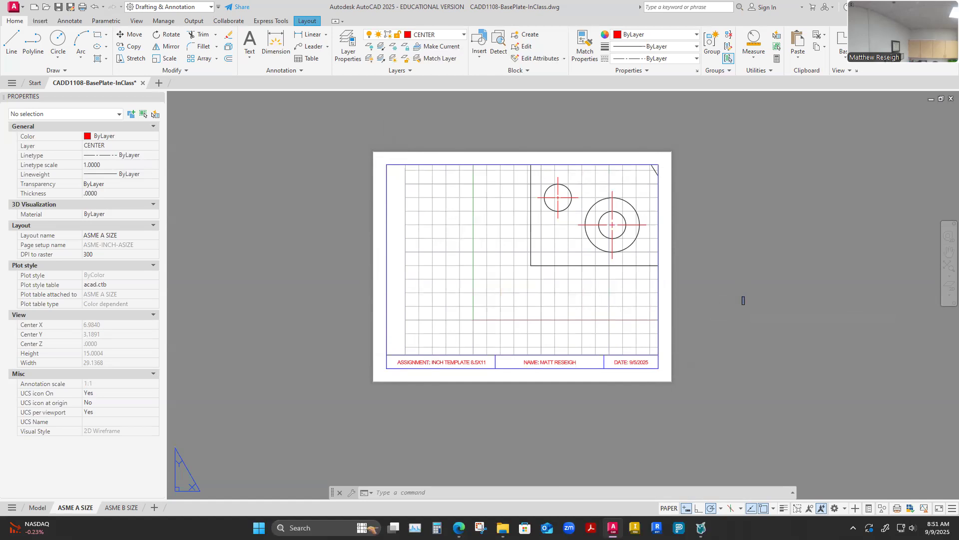
{"action": "double_click", "coordinate": [563, 303]}
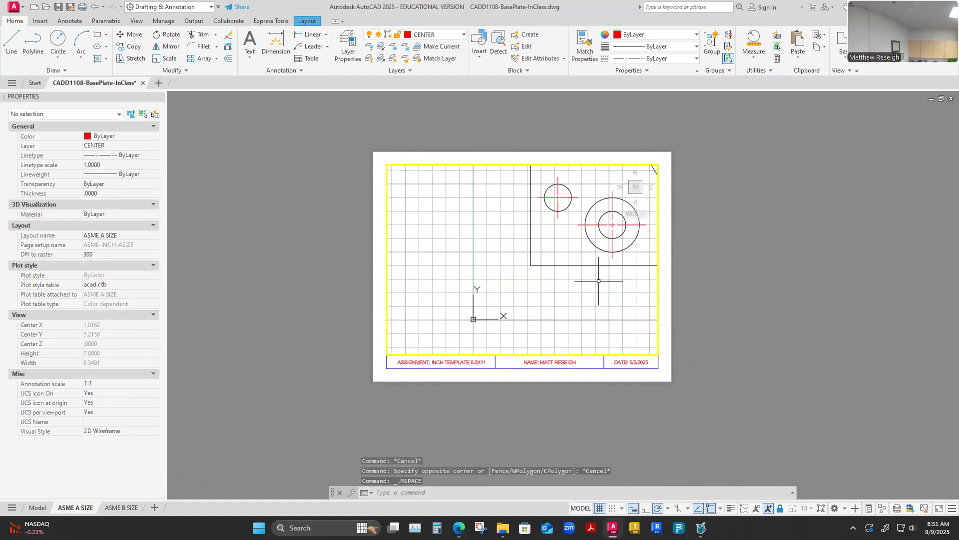
{"action": "left_click", "coordinate": [780, 508]}
{"action": "scroll", "coordinate": [547, 307], "scroll_direction": "down", "scroll_amount": 2}
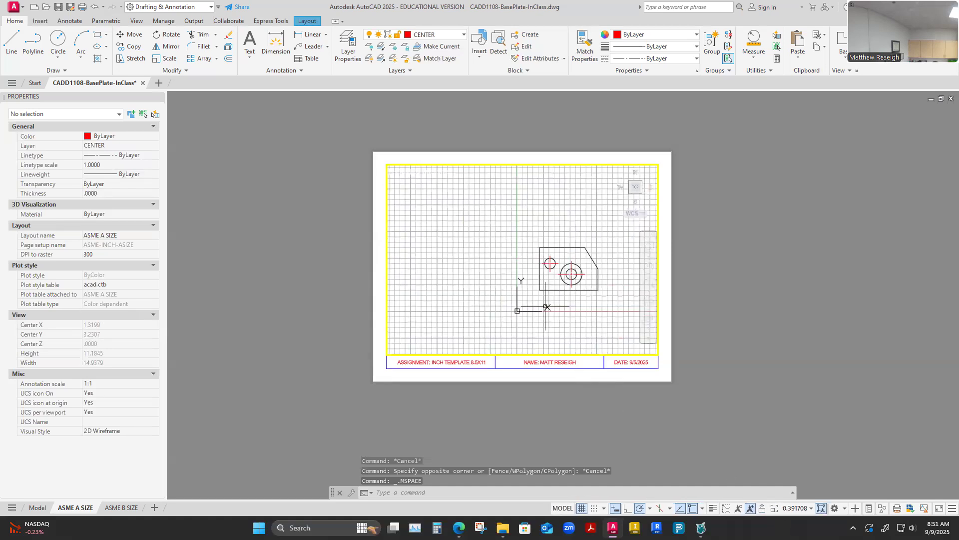
{"action": "mouse_move", "coordinate": [585, 320]}
{"action": "middle_mouse_down"}
{"action": "mouse_move", "coordinate": [482, 319]}
{"action": "mouse_move", "coordinate": [573, 305]}
{"action": "mouse_move", "coordinate": [507, 303]}
{"action": "mouse_move", "coordinate": [561, 299]}
{"action": "mouse_move", "coordinate": [574, 315]}
{"action": "middle_mouse_up"}
{"action": "scroll", "coordinate": [499, 324], "scroll_direction": "up", "scroll_amount": 2}
{"action": "scroll", "coordinate": [498, 323], "scroll_direction": "down", "scroll_amount": 2}
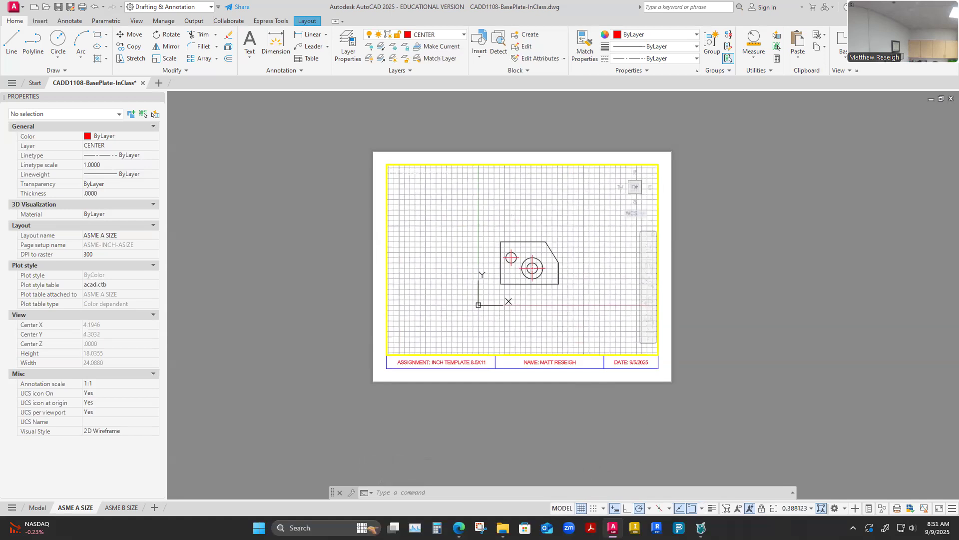
Set the viewport scale to 1:1 and center the base plate within the viewport.
{"action": "left_click", "coordinate": [810, 509]}
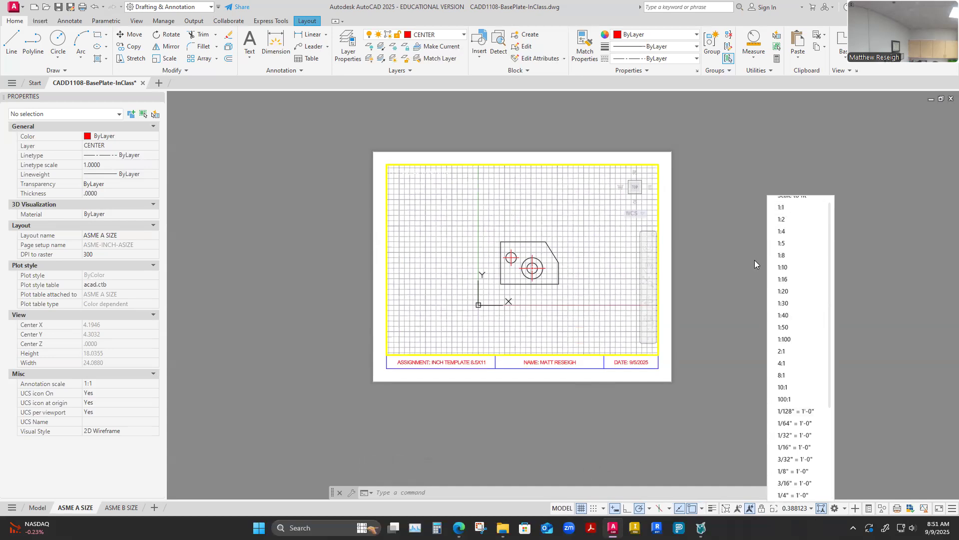
{"action": "left_click", "coordinate": [792, 207]}
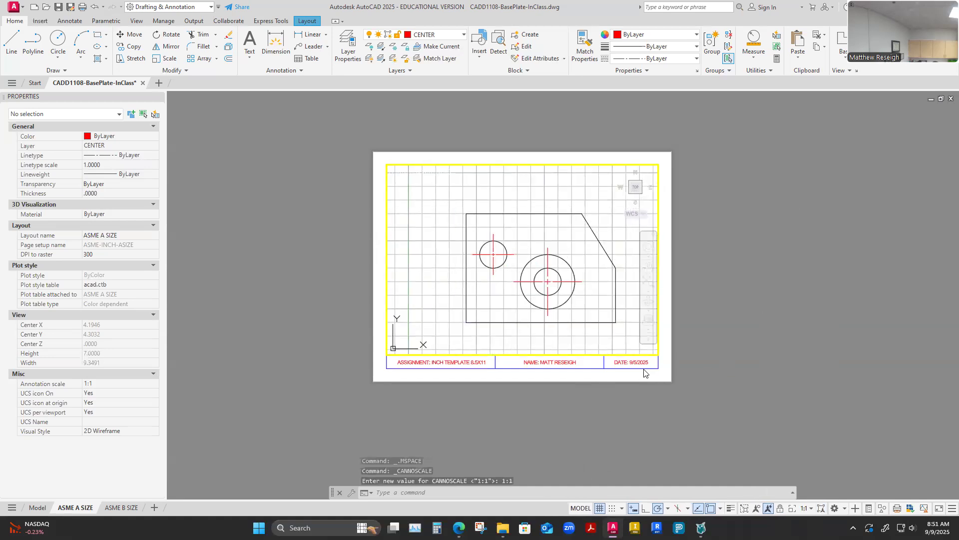
{"action": "middle_click_drag", "start_coordinate": [617, 342], "coordinate": [596, 339]}
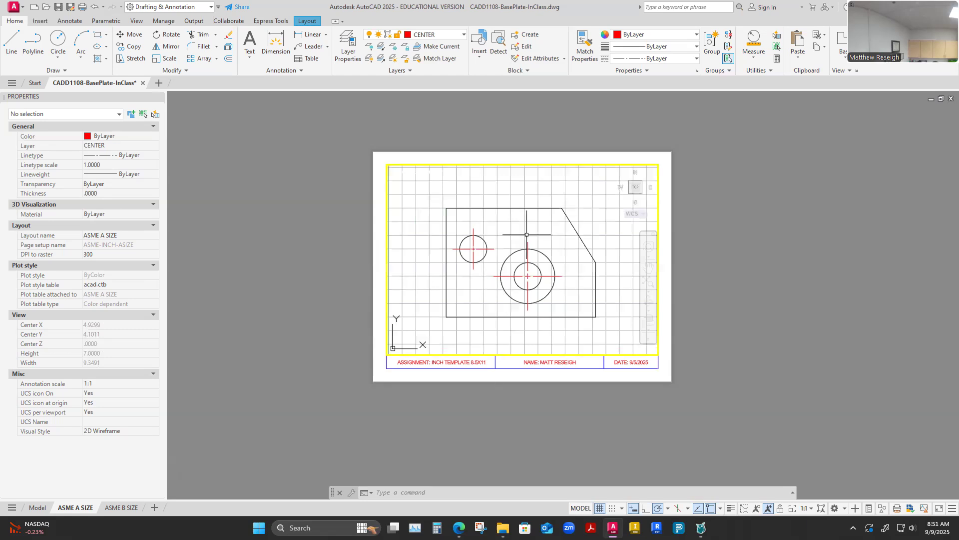
Fine-tune the base plate's centering in the viewport and lock the viewport's display.
{"action": "middle_click_drag", "start_coordinate": [609, 340], "coordinate": [613, 340]}
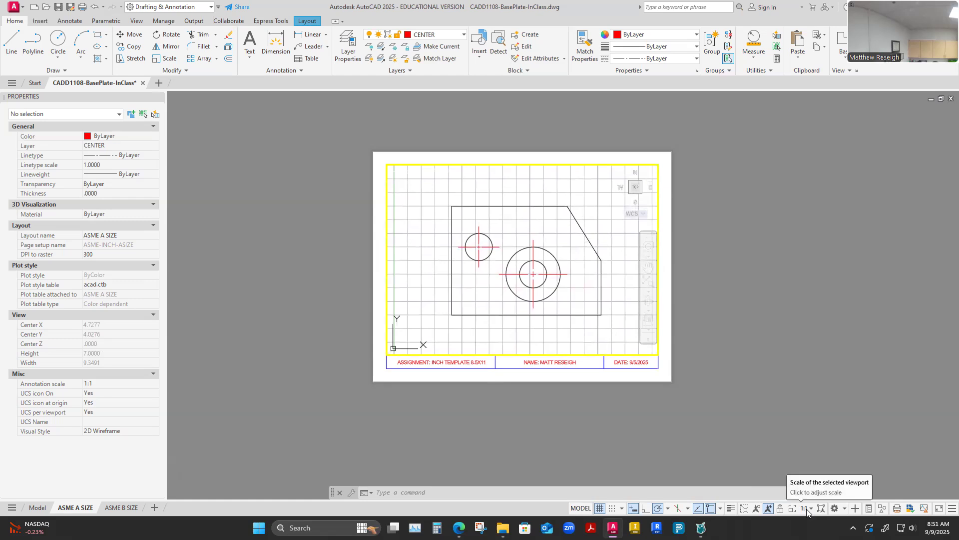
{"action": "left_click", "coordinate": [779, 508]}
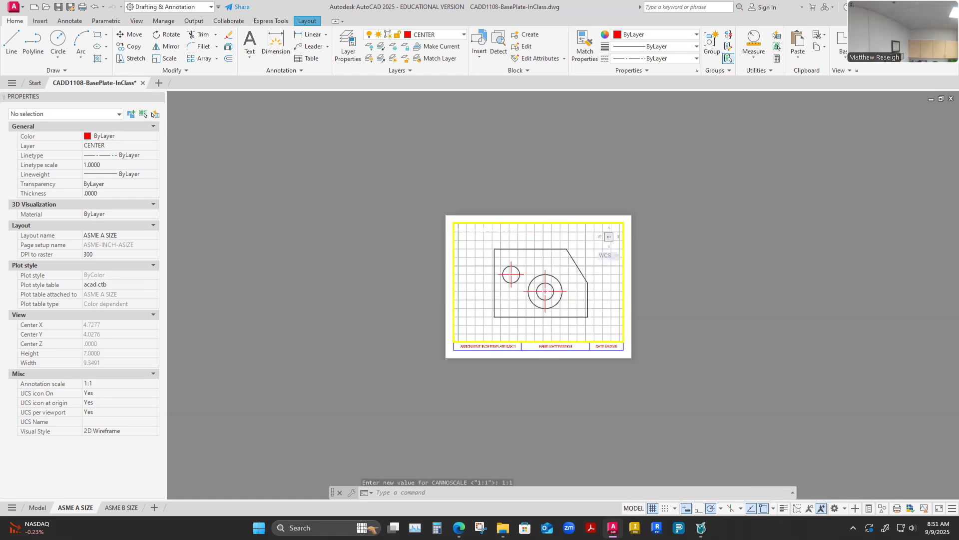
{"action": "scroll", "coordinate": [562, 324], "scroll_direction": "down", "scroll_amount": 8}
{"action": "scroll", "coordinate": [562, 324], "scroll_direction": "up", "scroll_amount": 8}
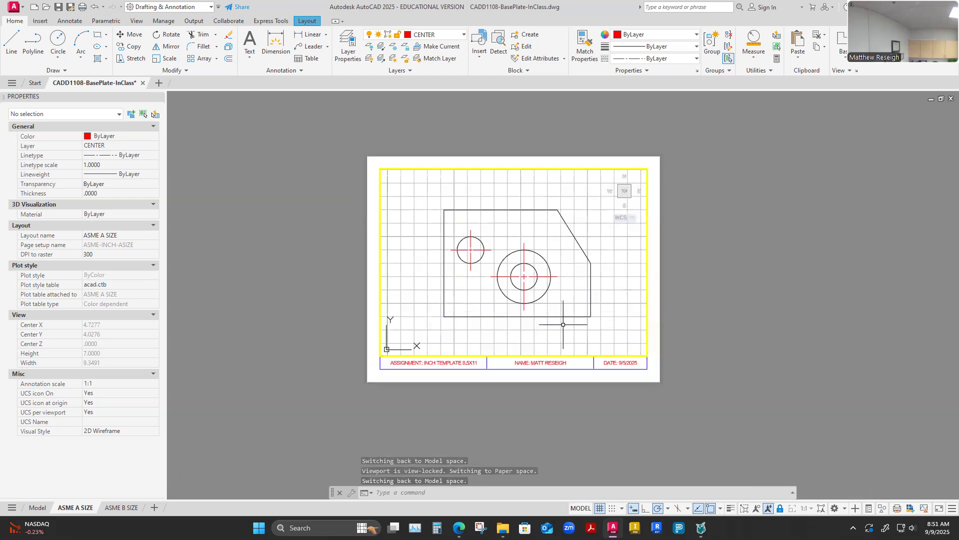
{"action": "scroll", "coordinate": [503, 254], "scroll_direction": "up", "scroll_amount": 2}
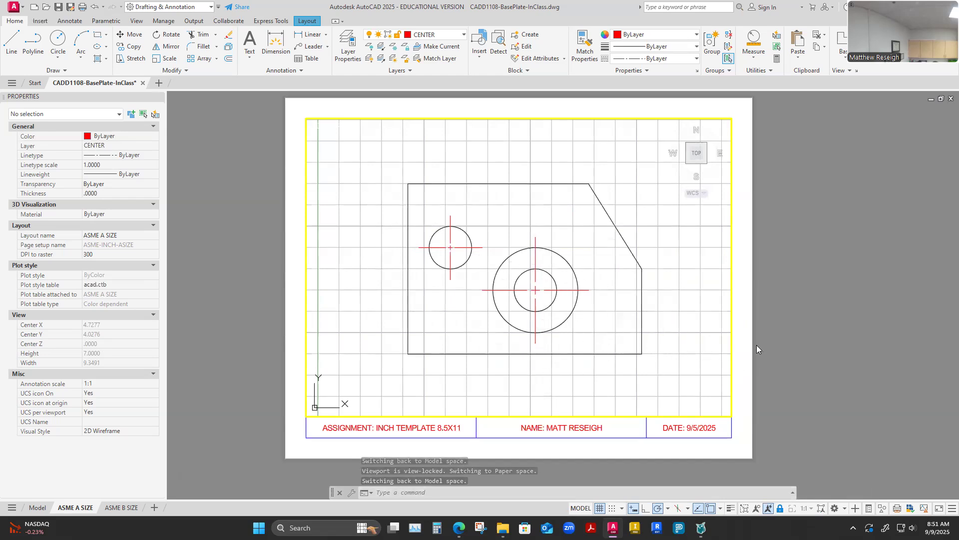
{"action": "key", "text": "Escape"}
{"action": "left_click", "coordinate": [676, 329]}
{"action": "key", "text": "Escape"}
{"action": "left_click", "coordinate": [691, 354]}
{"action": "key", "text": "Escape"}
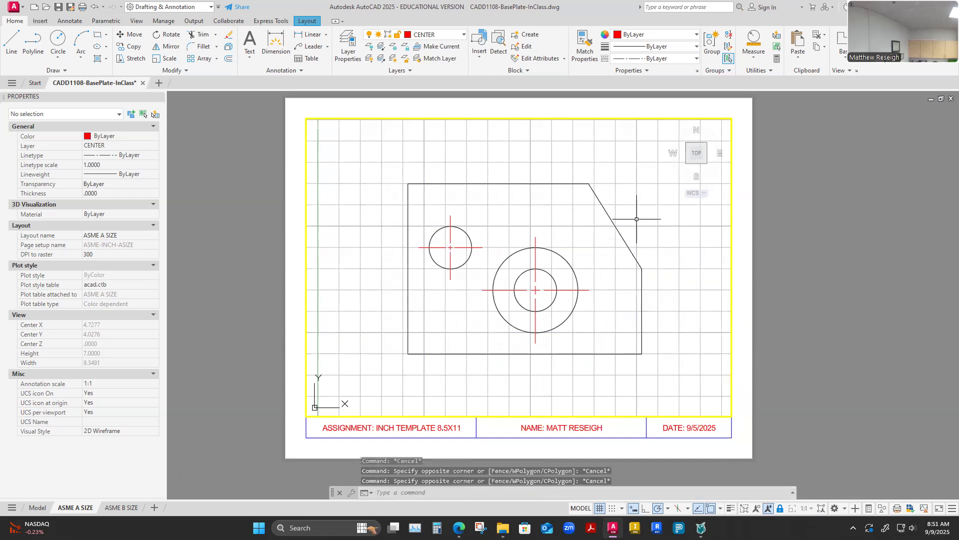
Select both center marks to compare their linetype and extension properties, and deselect them.
{"action": "left_click", "coordinate": [535, 262]}
{"action": "left_click", "coordinate": [449, 236]}
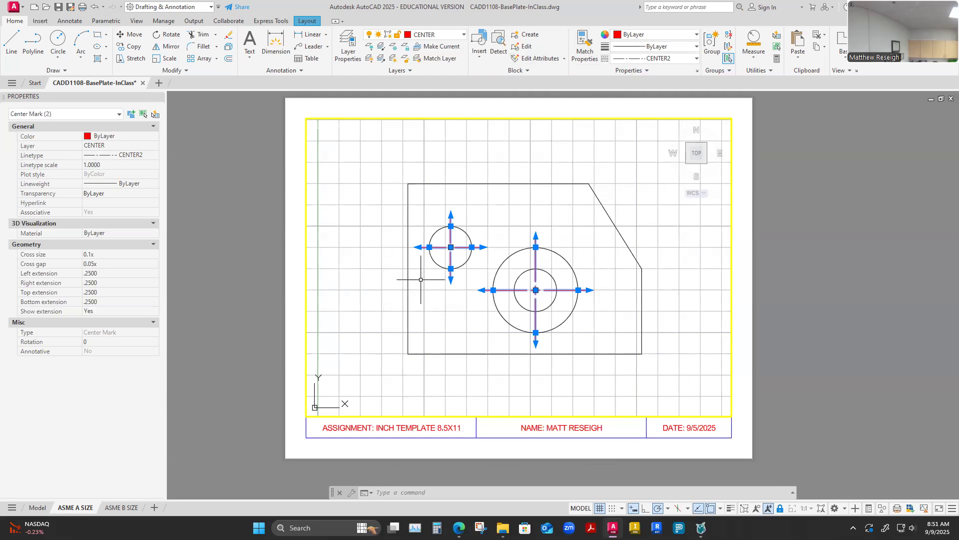
{"action": "key", "text": "Escape"}
Set the linetype scale of the small upper-left hole's center mark to .5 and deselect it.
{"action": "scroll", "coordinate": [442, 265], "scroll_direction": "up", "scroll_amount": 2}
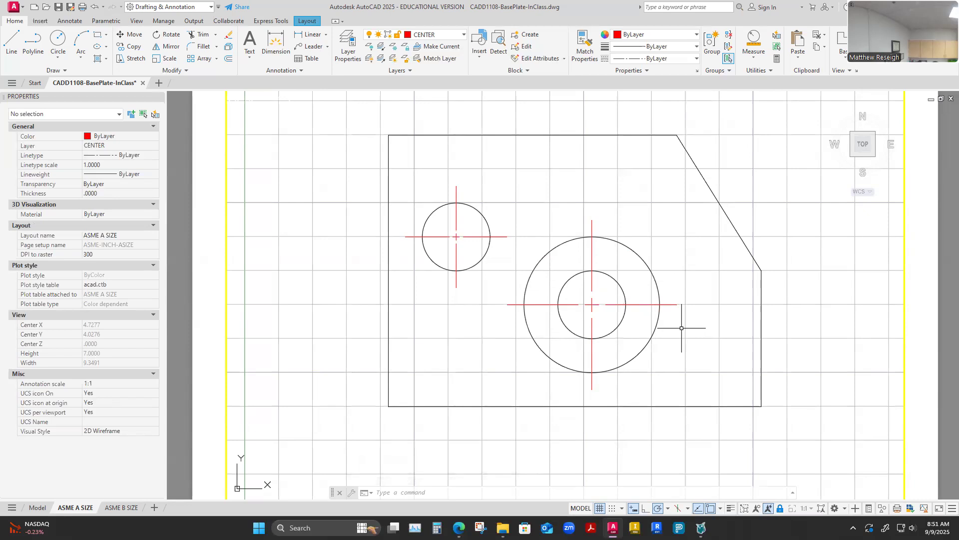
{"action": "left_click", "coordinate": [455, 219]}
{"action": "left_click", "coordinate": [116, 165]}
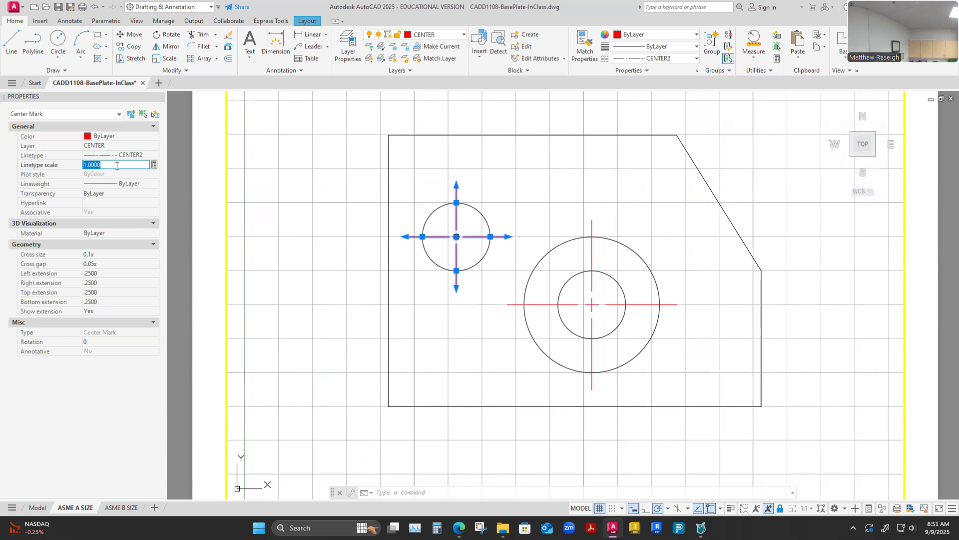
{"action": "type", "text": ".5"}
{"action": "key", "text": "Return"}
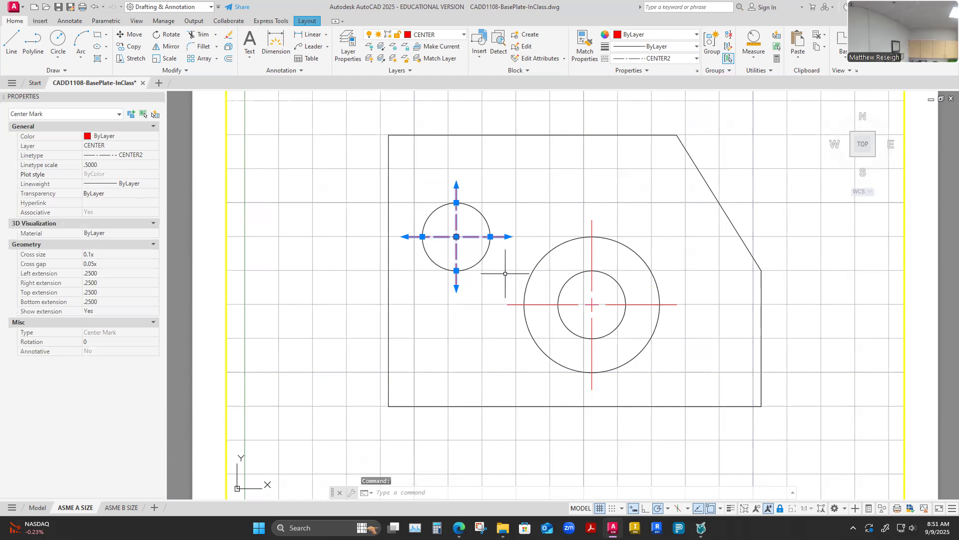
{"action": "left_click", "coordinate": [546, 206]}
{"action": "key", "text": "Escape"}
{"action": "key", "text": "Escape"}
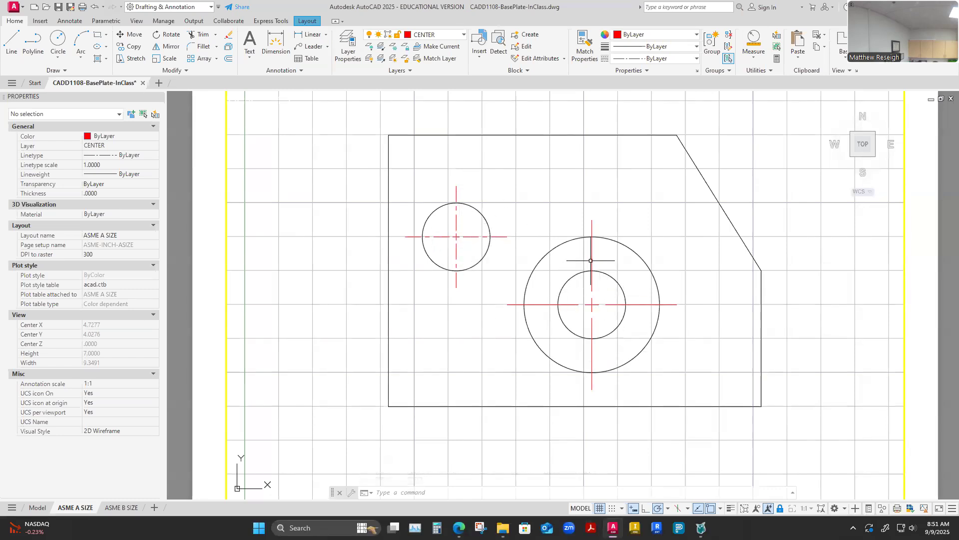
Match the properties of the small hole's center mark onto the center mark of the concentric circles.
{"action": "scroll", "coordinate": [590, 345], "scroll_direction": "down", "scroll_amount": 2}
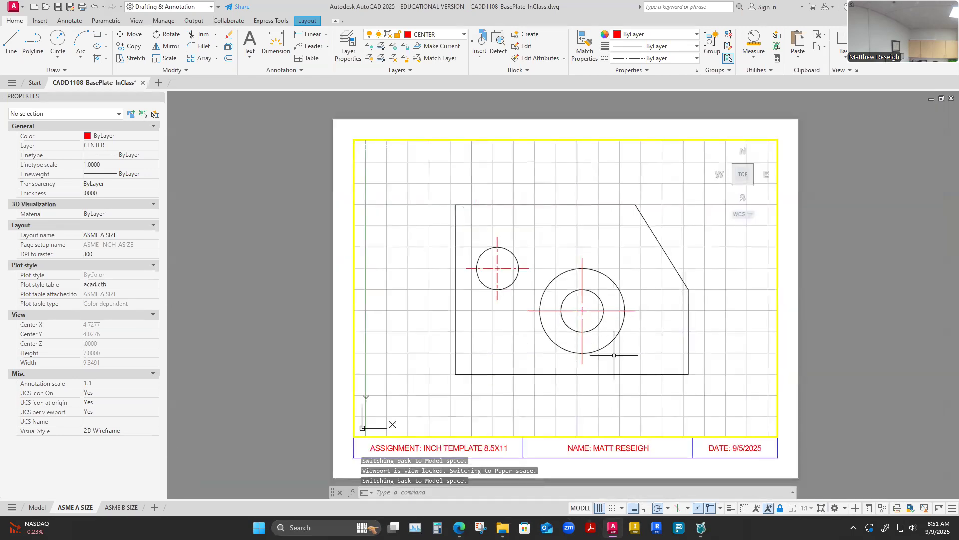
{"action": "scroll", "coordinate": [620, 319], "scroll_direction": "up", "scroll_amount": 4}
{"action": "scroll", "coordinate": [591, 345], "scroll_direction": "down", "scroll_amount": 2}
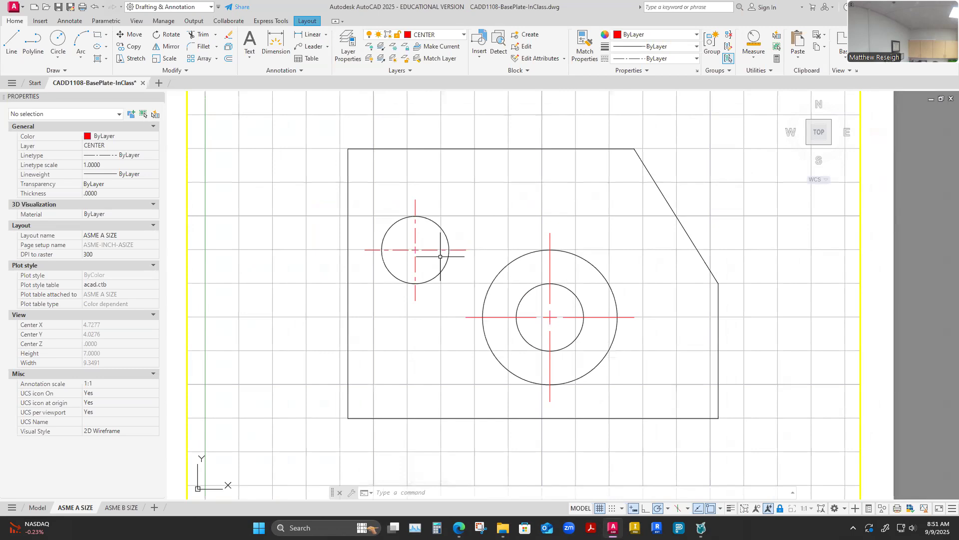
{"action": "left_click", "coordinate": [584, 45]}
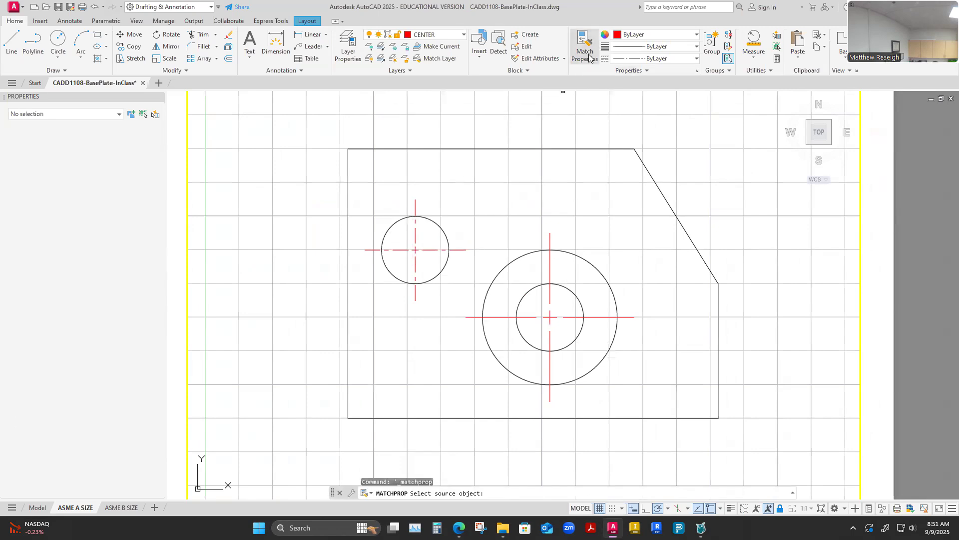
{"action": "left_click", "coordinate": [416, 238]}
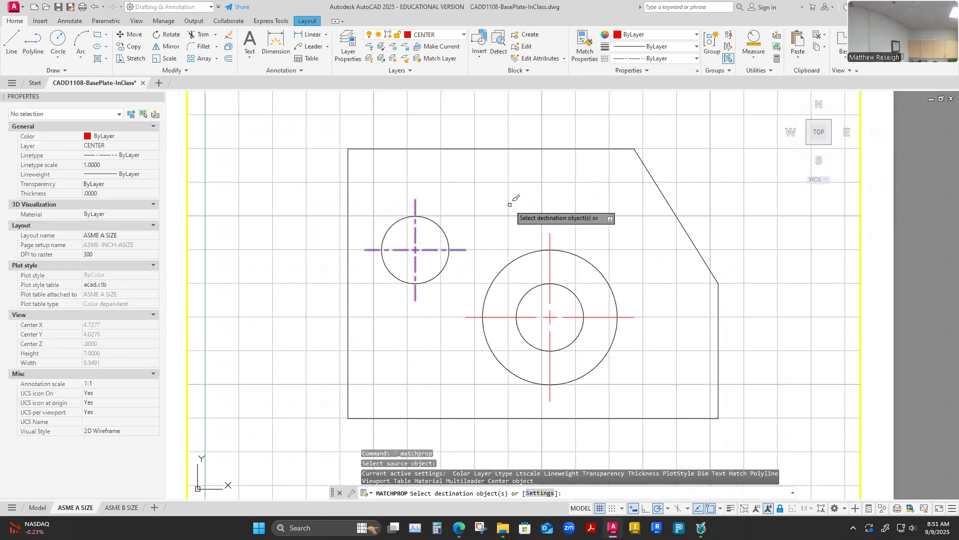
{"action": "left_click", "coordinate": [550, 270]}
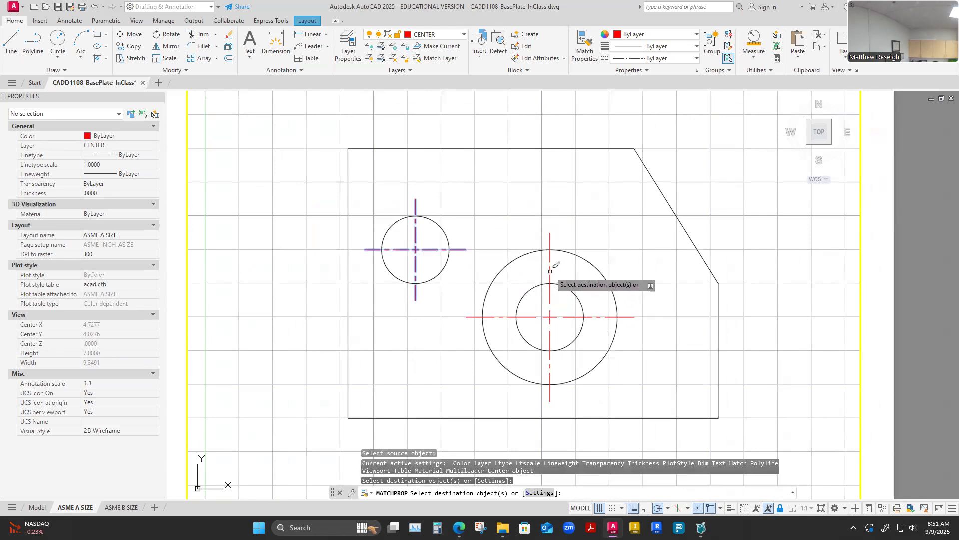
{"action": "right_click", "coordinate": [496, 153]}
{"action": "left_click", "coordinate": [493, 162]}
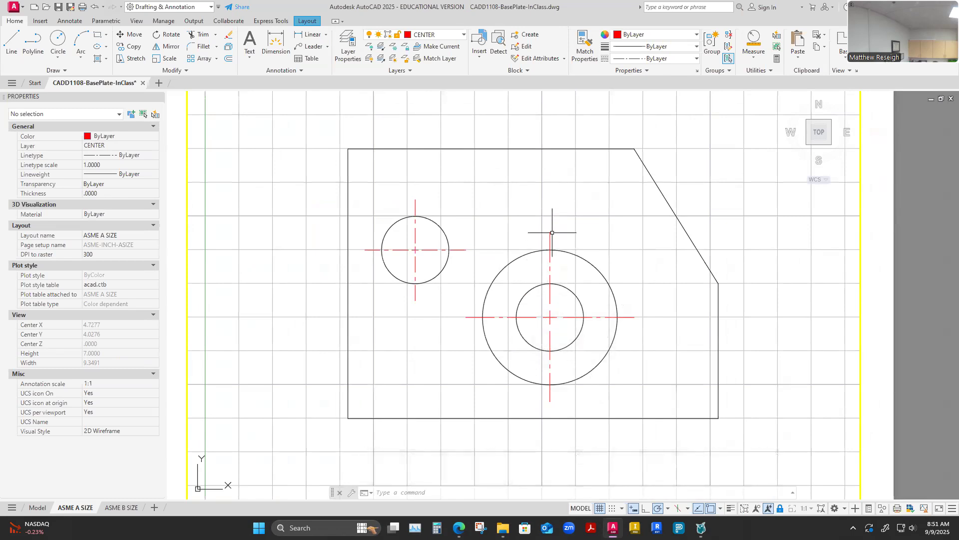
Preview the ASME A SIZE layout's plot to check the center lines and border, and cancel the plot.
{"action": "scroll", "coordinate": [649, 326], "scroll_direction": "down", "scroll_amount": 2}
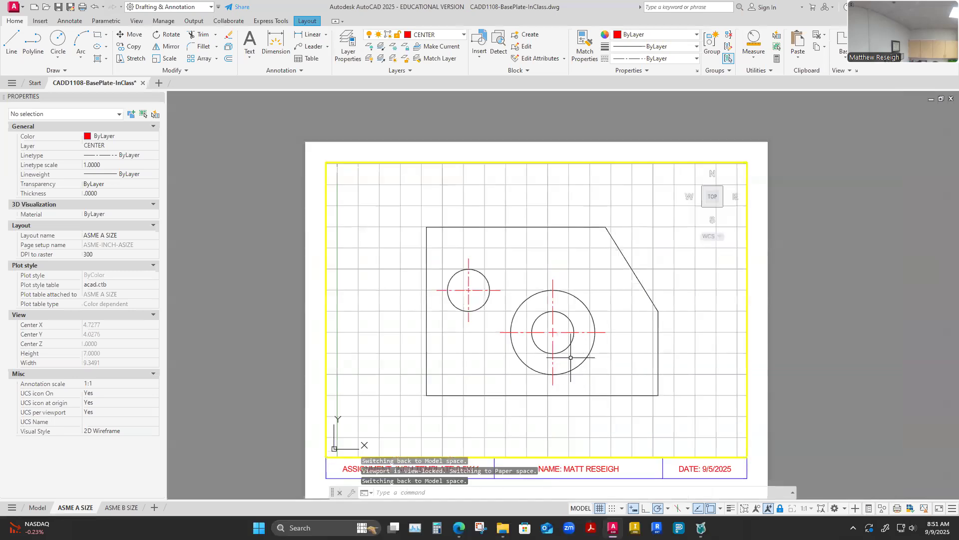
{"action": "scroll", "coordinate": [625, 360], "scroll_direction": "down", "scroll_amount": 1}
{"action": "scroll", "coordinate": [613, 388], "scroll_direction": "up", "scroll_amount": 1}
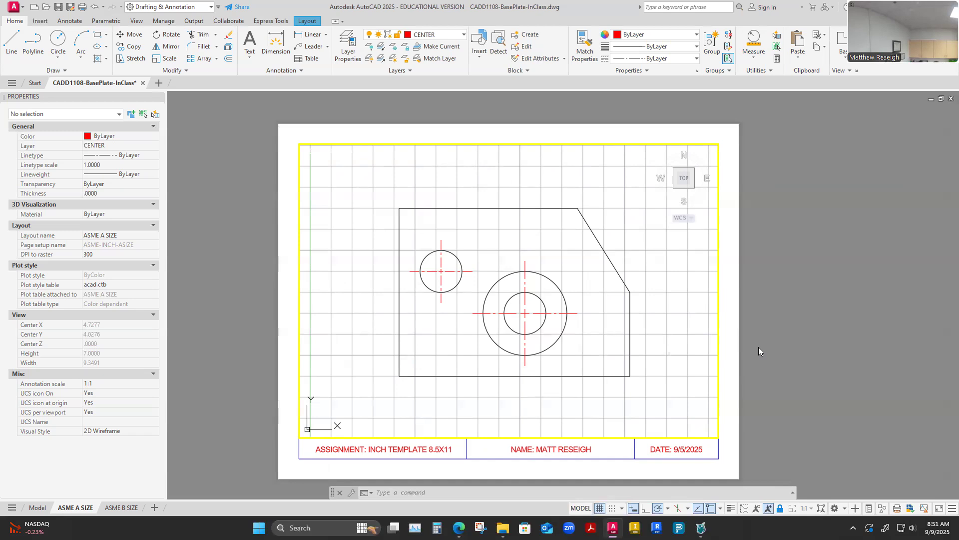
{"action": "key", "text": "ctrl+p"}
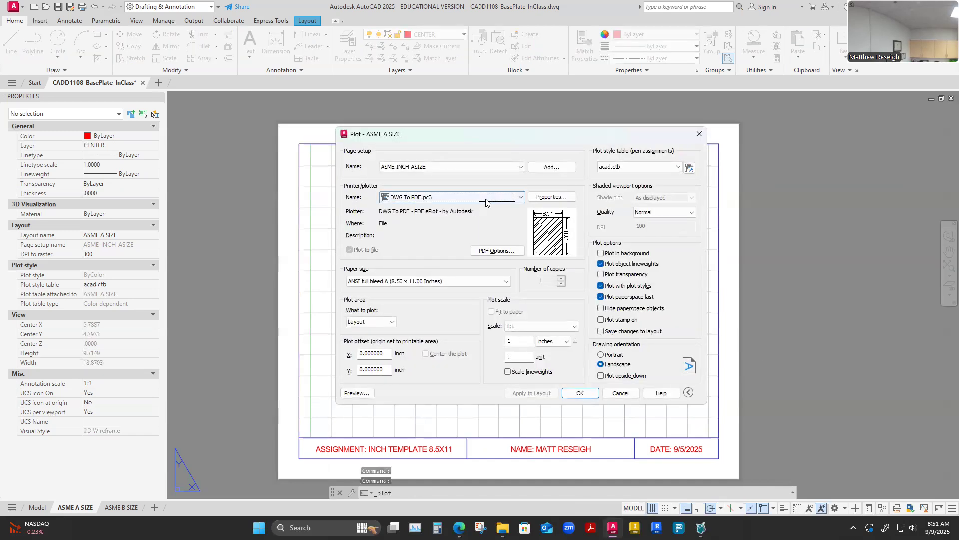
{"action": "left_click", "coordinate": [358, 395]}
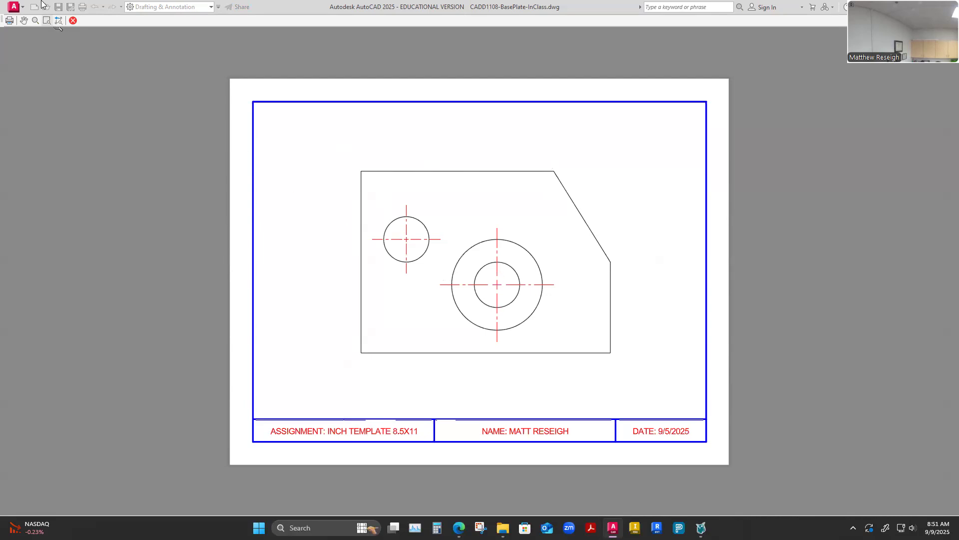
{"action": "left_click", "coordinate": [73, 21]}
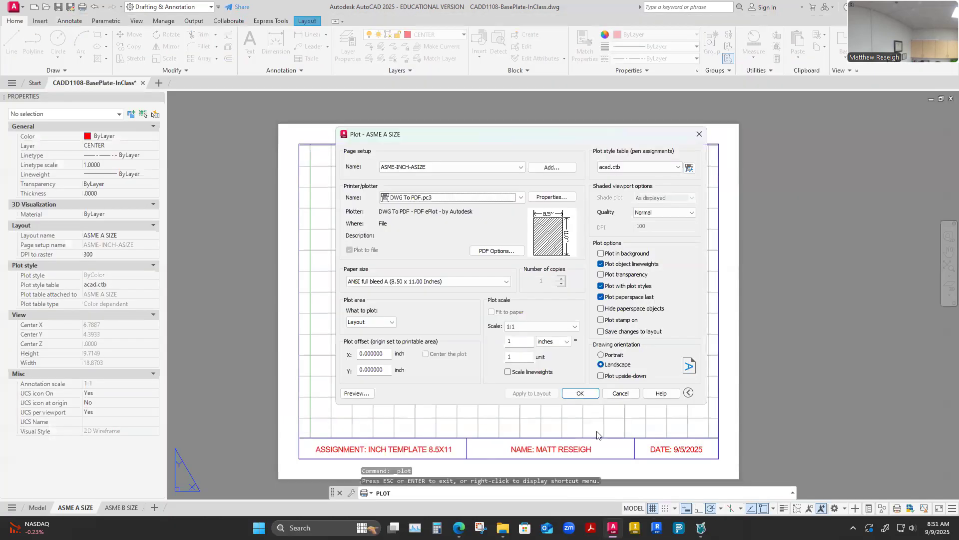
{"action": "left_click", "coordinate": [621, 395]}
Leave the active viewport for paper space and bring the title block into close view.
{"action": "scroll", "coordinate": [560, 369], "scroll_direction": "down", "scroll_amount": 1}
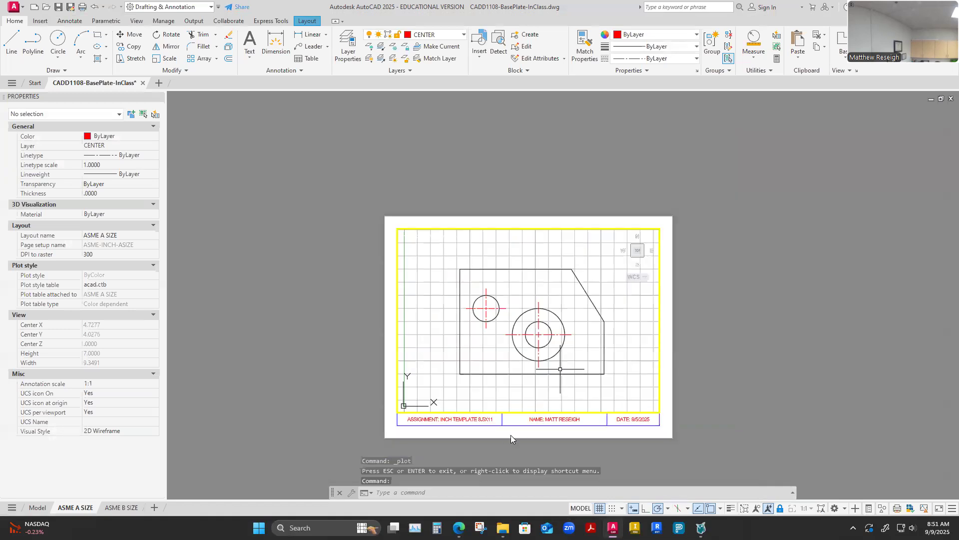
{"action": "scroll", "coordinate": [512, 435], "scroll_direction": "up", "scroll_amount": 4}
{"action": "double_click", "coordinate": [568, 422]}
{"action": "scroll", "coordinate": [568, 423], "scroll_direction": "down", "scroll_amount": 4}
{"action": "scroll", "coordinate": [536, 425], "scroll_direction": "up", "scroll_amount": 2}
{"action": "scroll", "coordinate": [535, 425], "scroll_direction": "up", "scroll_amount": 2}
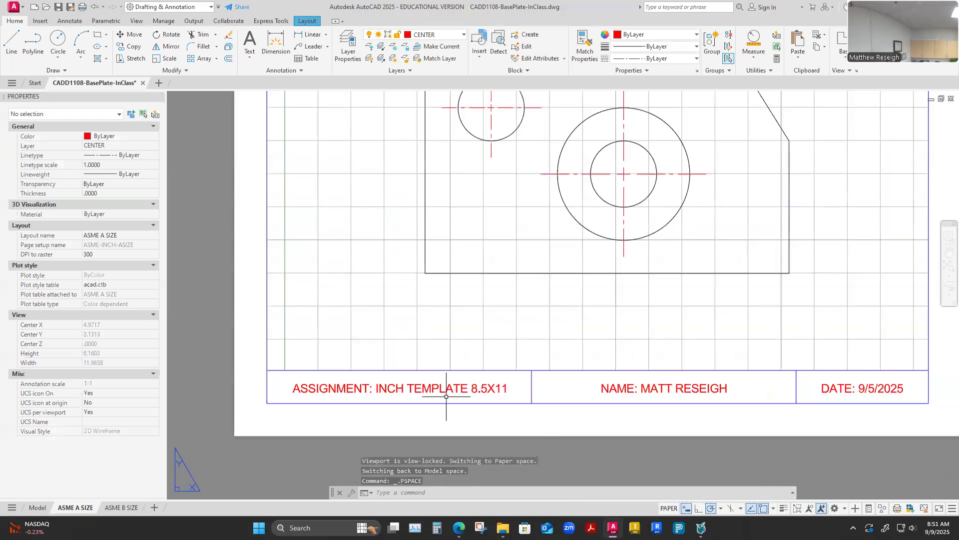
Change the title block's assignment text to "ASSIGNMENT: CADD 1108 BASE PLATE".
{"action": "double_click", "coordinate": [447, 390]}
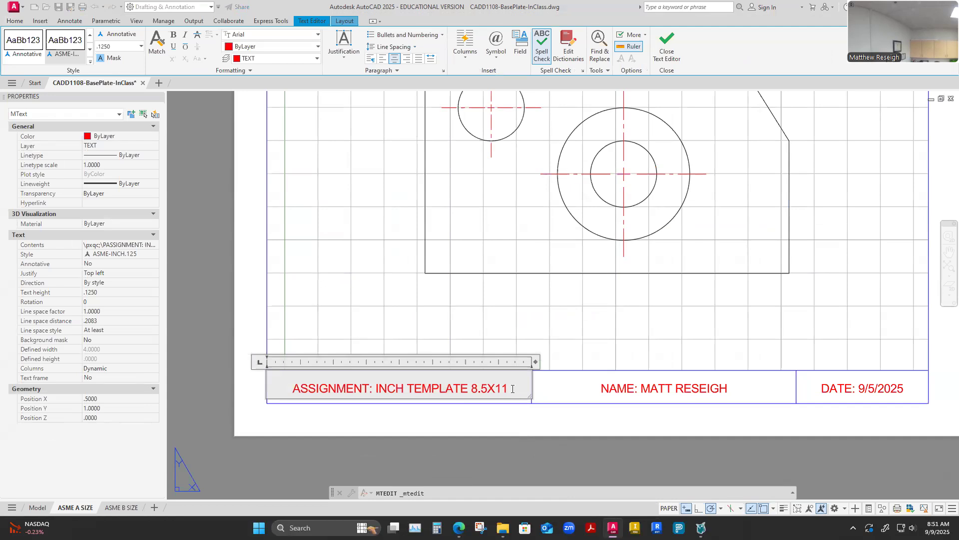
{"action": "key", "text": "BackSpace"}
{"action": "key", "text": "BackSpace"}
{"action": "key", "text": "BackSpace"}
{"action": "key", "text": "BackSpace"}
{"action": "key", "text": "BackSpace"}
{"action": "key", "text": "BackSpace"}
{"action": "key", "text": "BackSpace"}
{"action": "key", "text": "BackSpace"}
{"action": "key", "text": "BackSpace"}
{"action": "key", "text": "BackSpace"}
{"action": "key", "text": "BackSpace"}
{"action": "key", "text": "BackSpace"}
{"action": "key", "text": "BackSpace"}
{"action": "key", "text": "BackSpace"}
{"action": "key", "text": "BackSpace"}
{"action": "key", "text": "BackSpace"}
{"action": "key", "text": "BackSpace"}
{"action": "key", "text": "BackSpace"}
{"action": "key", "text": "BackSpace"}
{"action": "key", "text": "BackSpace"}
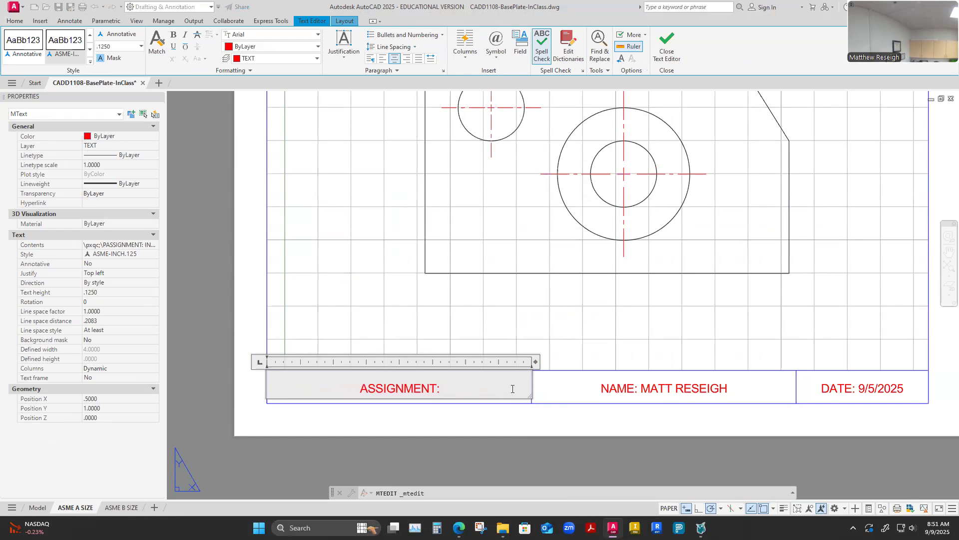
{"action": "type", "text": "CADD"}
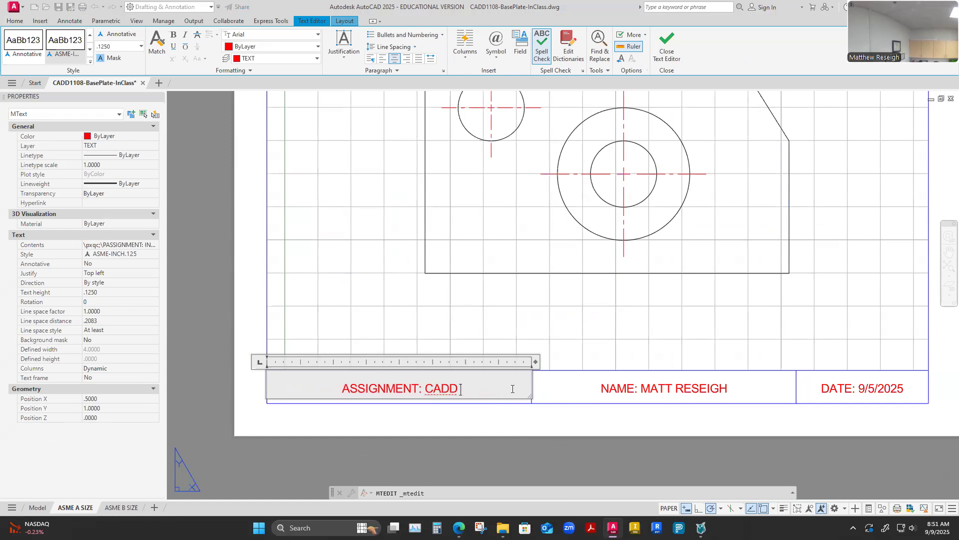
{"action": "type", "text": " 1108"}
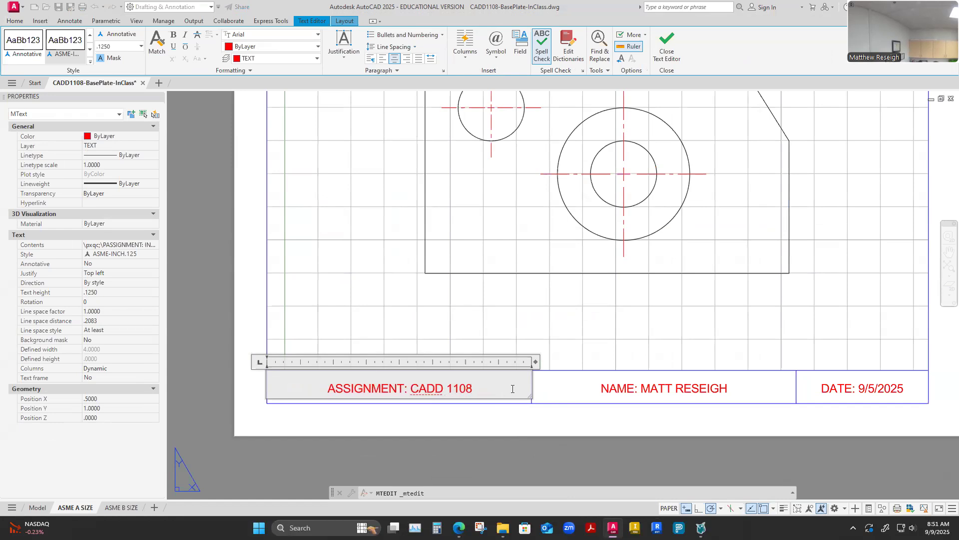
{"action": "type", "text": " BASE PLATE"}
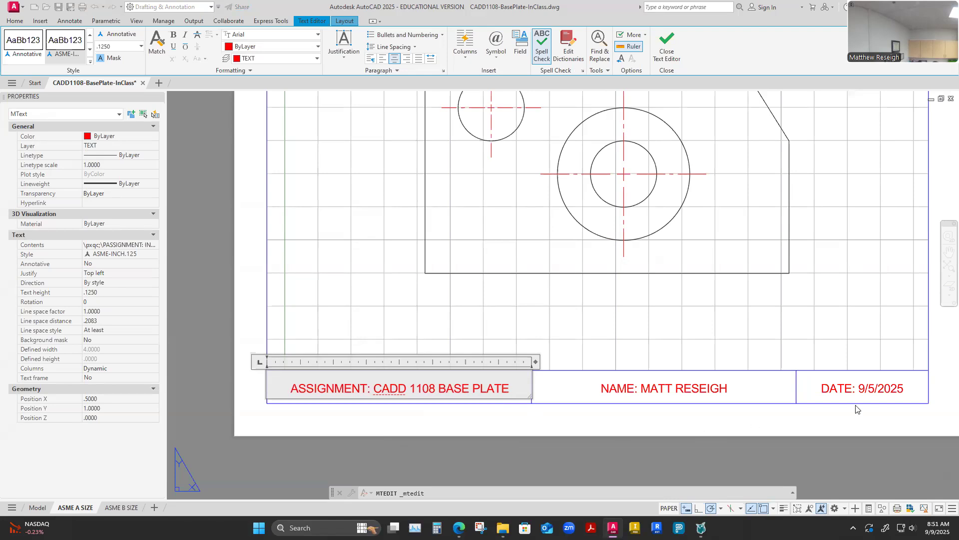
{"action": "left_click", "coordinate": [882, 392]}
Change the title block's date to 9/9/2025 and show the whole sheet.
{"action": "double_click", "coordinate": [878, 389]}
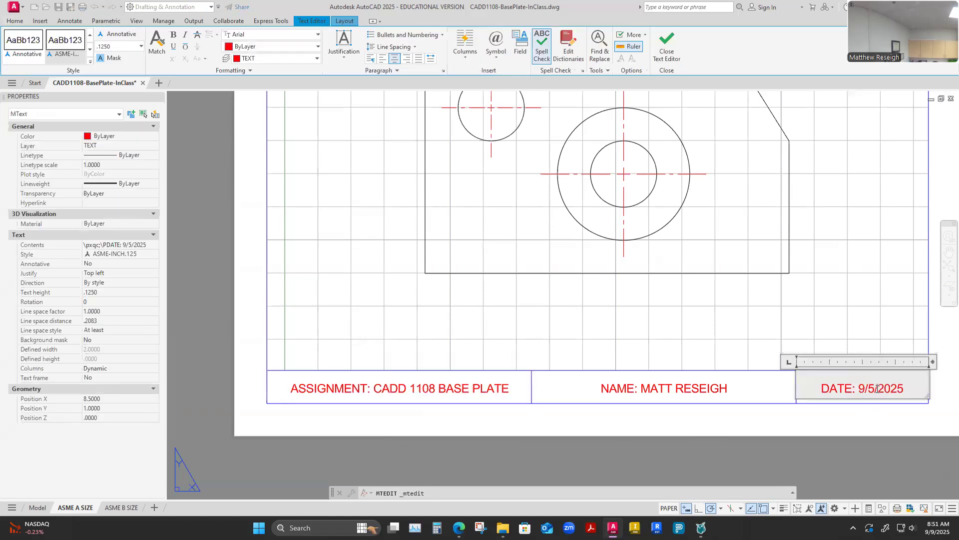
{"action": "left_click", "coordinate": [874, 388]}
{"action": "key", "text": "BackSpace"}
{"action": "type", "text": "9"}
{"action": "left_click", "coordinate": [542, 329]}
{"action": "scroll", "coordinate": [542, 329], "scroll_direction": "down", "scroll_amount": 4}
{"action": "scroll", "coordinate": [606, 310], "scroll_direction": "up", "scroll_amount": 3}
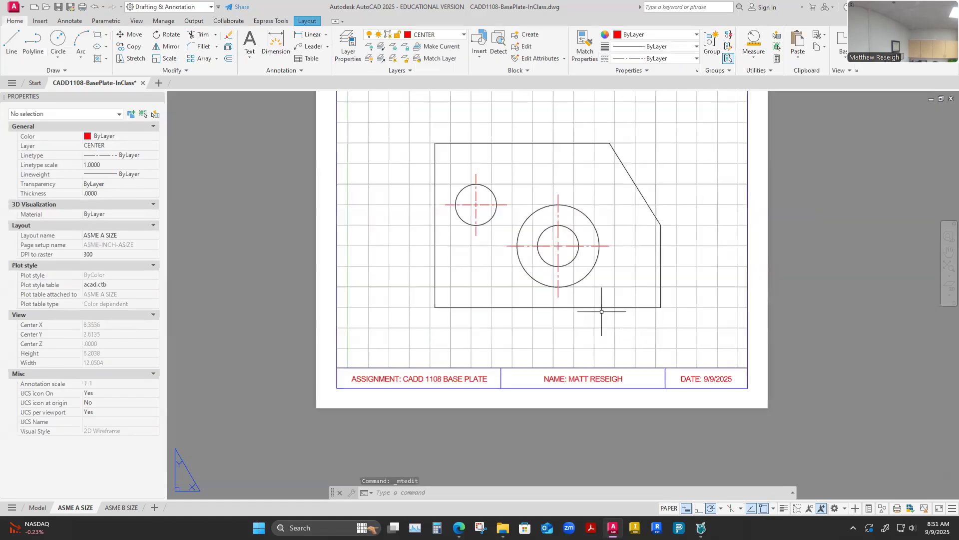
{"action": "scroll", "coordinate": [662, 191], "scroll_direction": "down", "scroll_amount": 1}
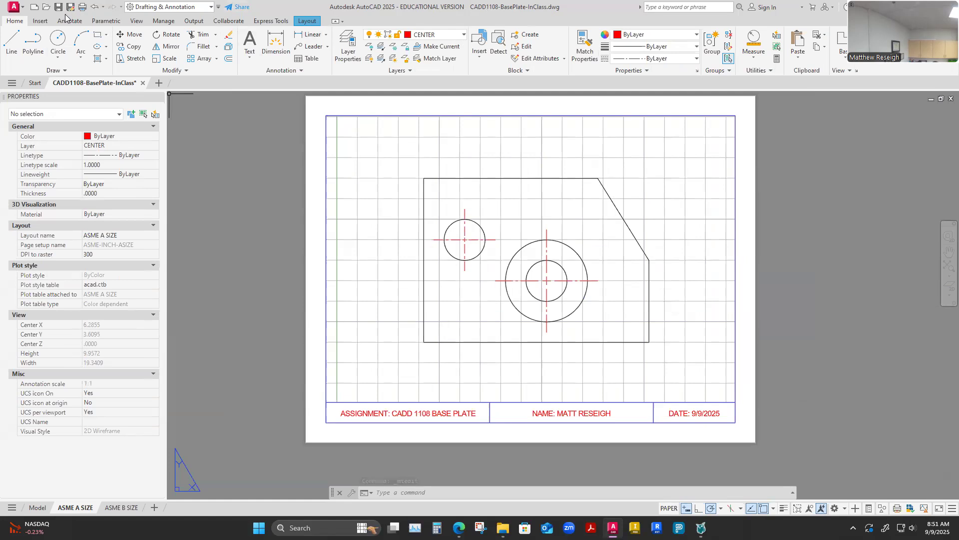
Save the drawing and preview the plot with the updated title block.
{"action": "key", "text": "ctrl+s"}
{"action": "key", "text": "ctrl+p"}
{"action": "left_click", "coordinate": [352, 392]}
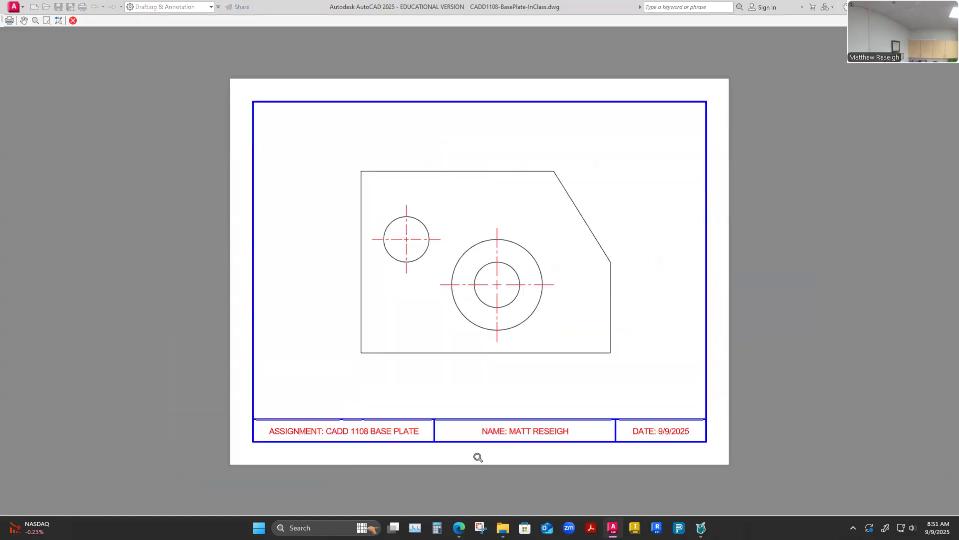
{"action": "left_click", "coordinate": [72, 22]}
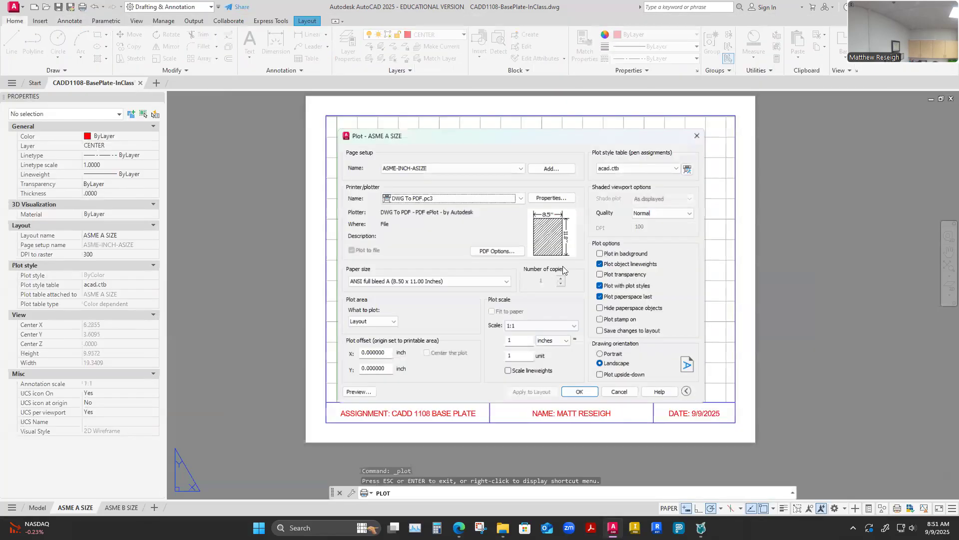
Plot the ASME A SIZE layout to a PDF named CADD1108-BasePlate-InClass in the 2-Week 2 folder.
{"action": "left_click", "coordinate": [580, 393]}
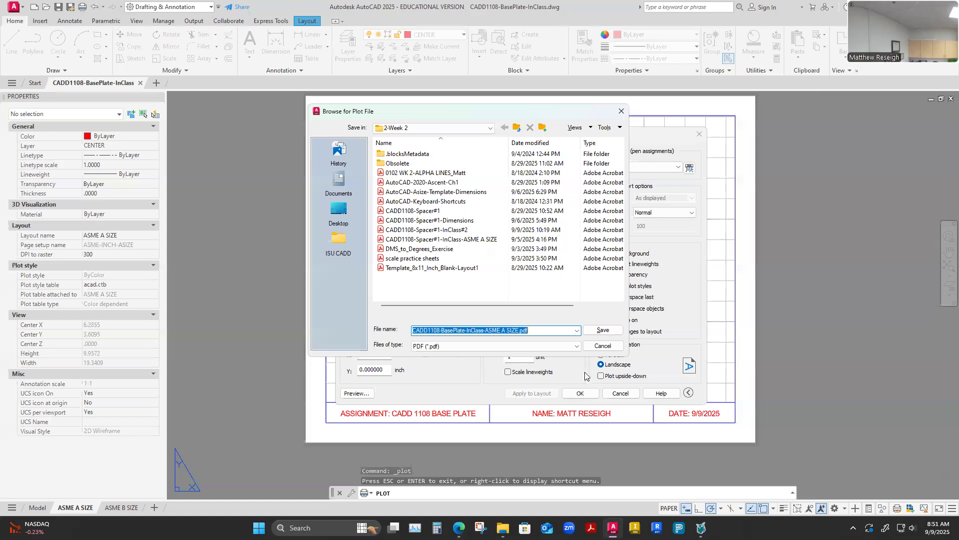
{"action": "left_click", "coordinate": [535, 332]}
{"action": "key", "text": "BackSpace"}
{"action": "key", "text": "BackSpace"}
{"action": "key", "text": "BackSpace"}
{"action": "key", "text": "BackSpace"}
{"action": "key", "text": "BackSpace"}
{"action": "key", "text": "BackSpace"}
{"action": "key", "text": "BackSpace"}
{"action": "key", "text": "BackSpace"}
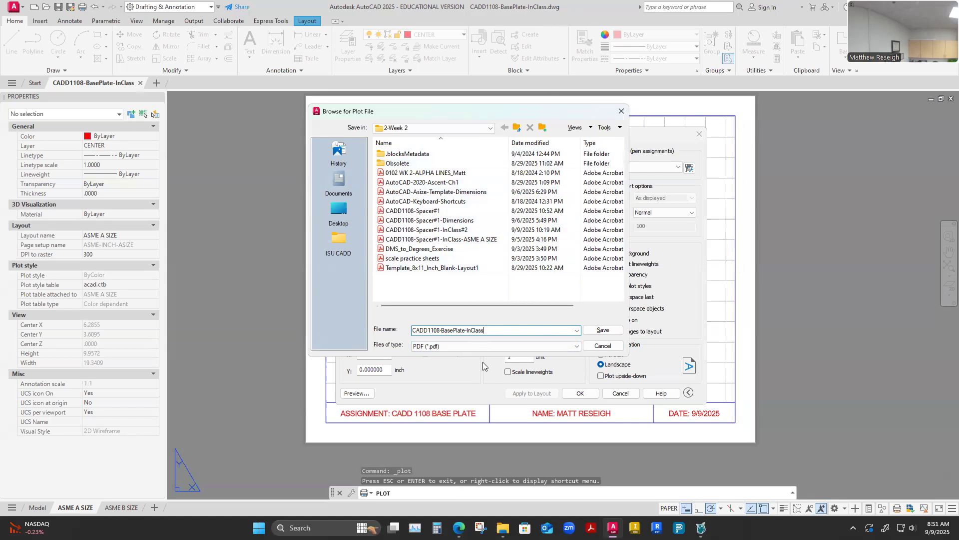
{"action": "left_click", "coordinate": [611, 331]}
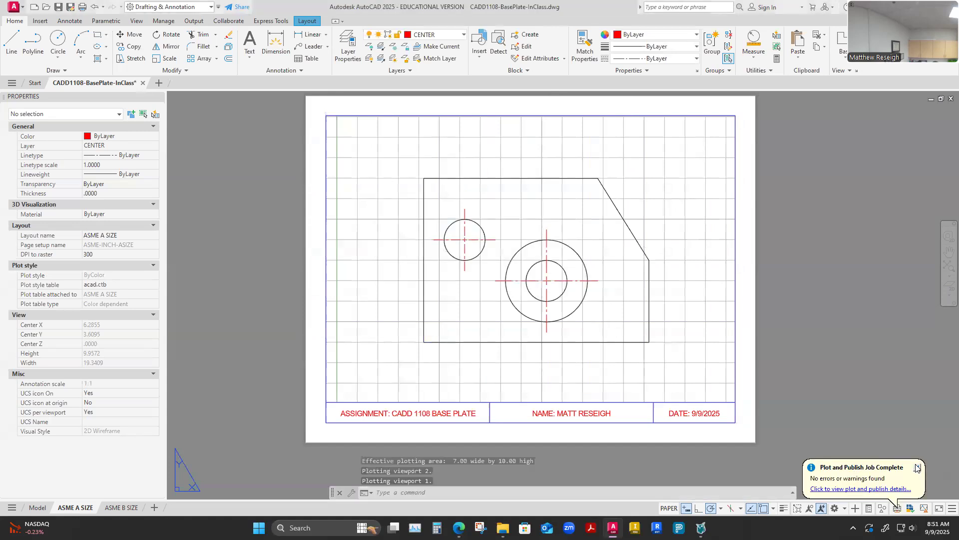
{"action": "left_click", "coordinate": [917, 467]}
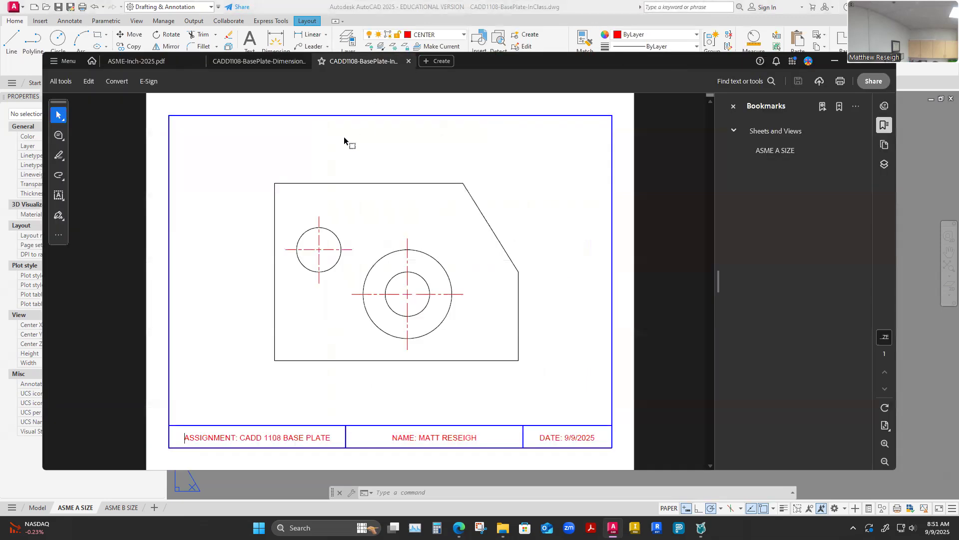
Compare the plotted base plate PDF with the dimensioned reference PDF and return to AutoCAD.
{"action": "left_click", "coordinate": [270, 61]}
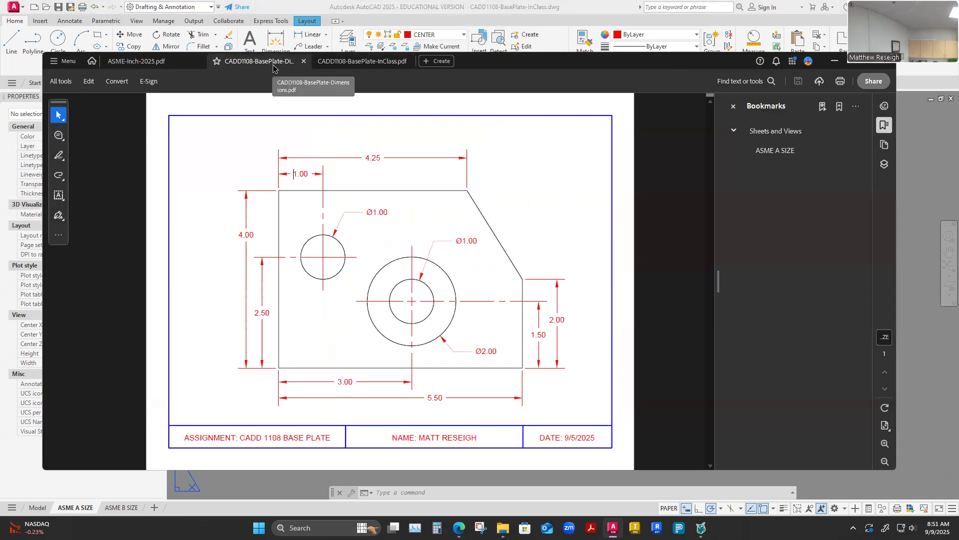
{"action": "left_click", "coordinate": [346, 62]}
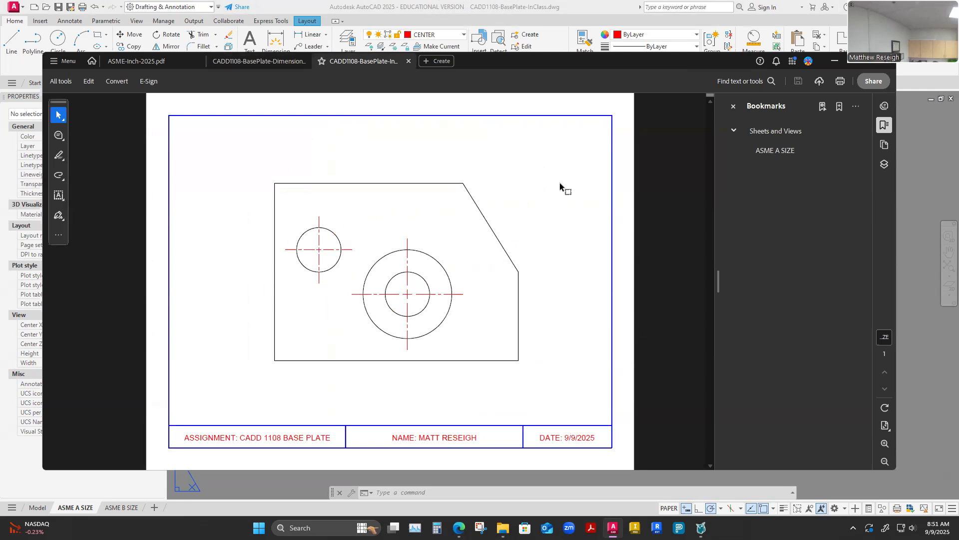
{"action": "left_click", "coordinate": [925, 332]}
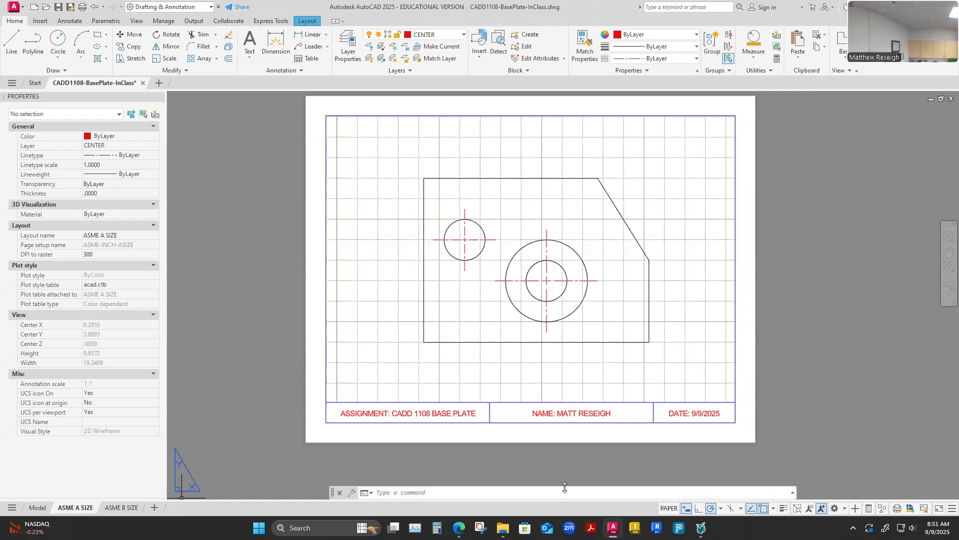
Activate model space in the sheet's viewport, return to paper space, and cancel any pending selection.
{"action": "left_click", "coordinate": [598, 380]}
{"action": "double_click", "coordinate": [598, 380]}
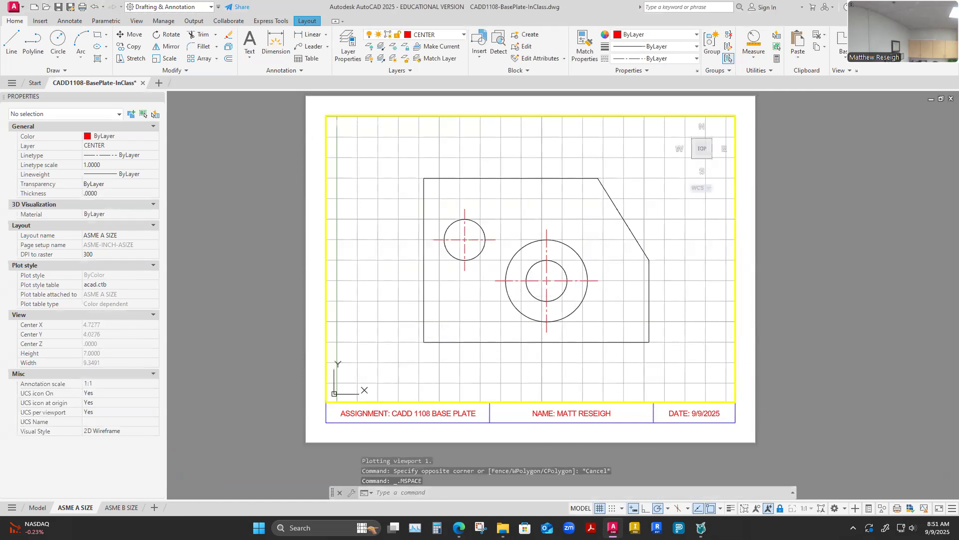
{"action": "double_click", "coordinate": [842, 345]}
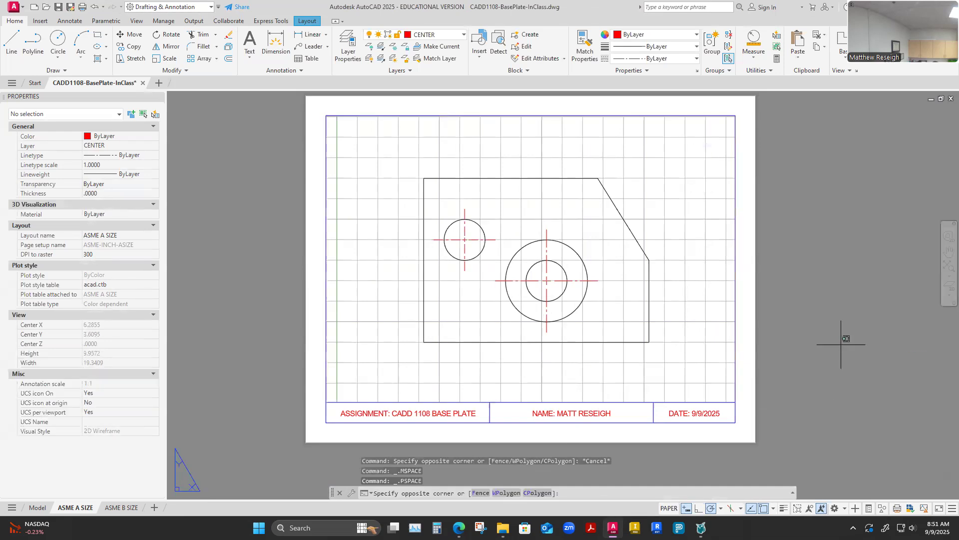
{"action": "left_click", "coordinate": [842, 345]}
{"action": "key", "text": "Escape"}
{"action": "key", "text": "Escape"}
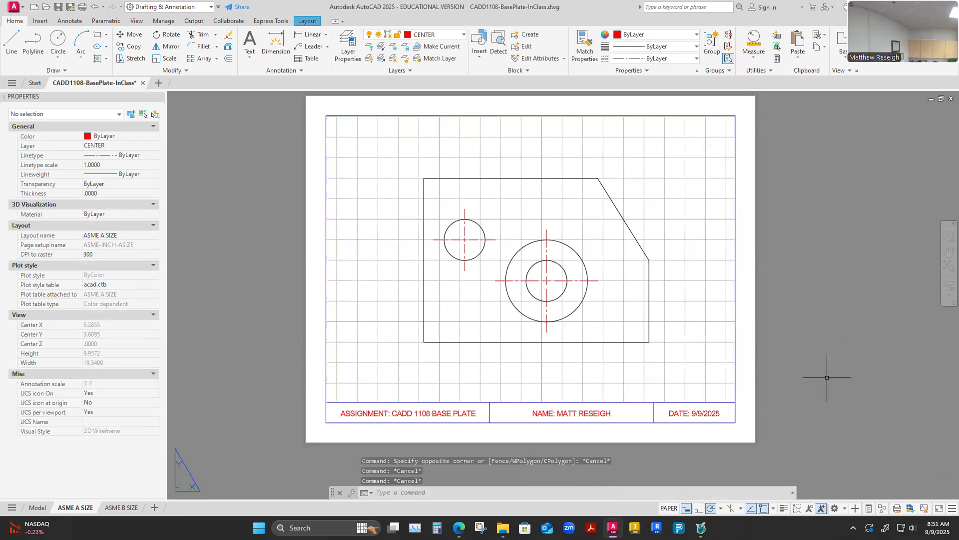
{"action": "scroll", "coordinate": [604, 346], "scroll_direction": "down", "scroll_amount": 6}
{"action": "scroll", "coordinate": [604, 345], "scroll_direction": "up", "scroll_amount": 8}
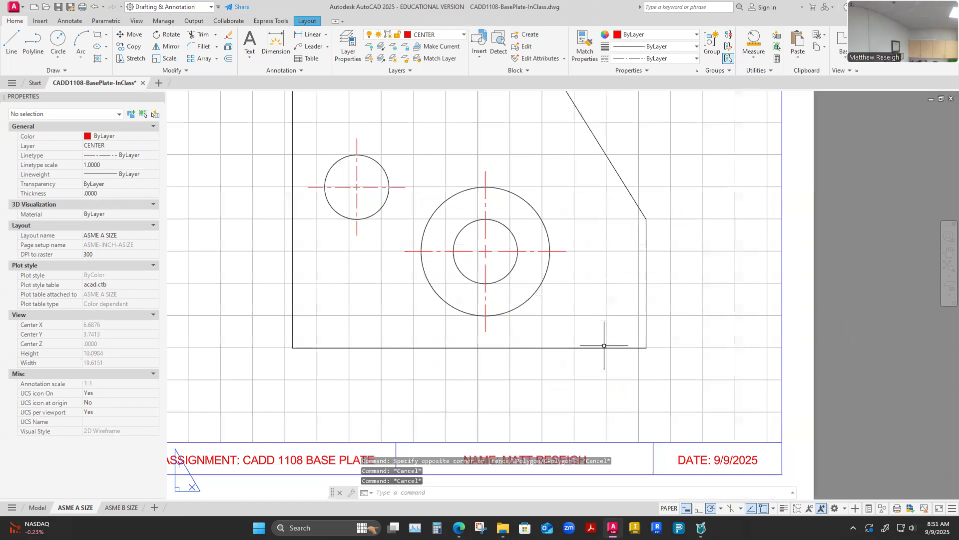
{"action": "scroll", "coordinate": [604, 346], "scroll_direction": "down", "scroll_amount": 4}
{"action": "scroll", "coordinate": [602, 369], "scroll_direction": "up", "scroll_amount": 2}
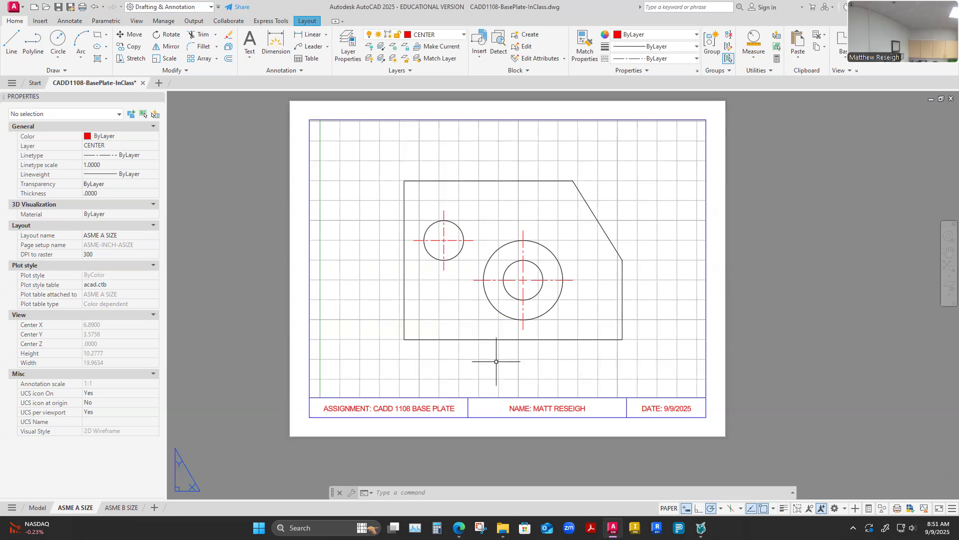
{"action": "scroll", "coordinate": [492, 366], "scroll_direction": "down", "scroll_amount": 1}
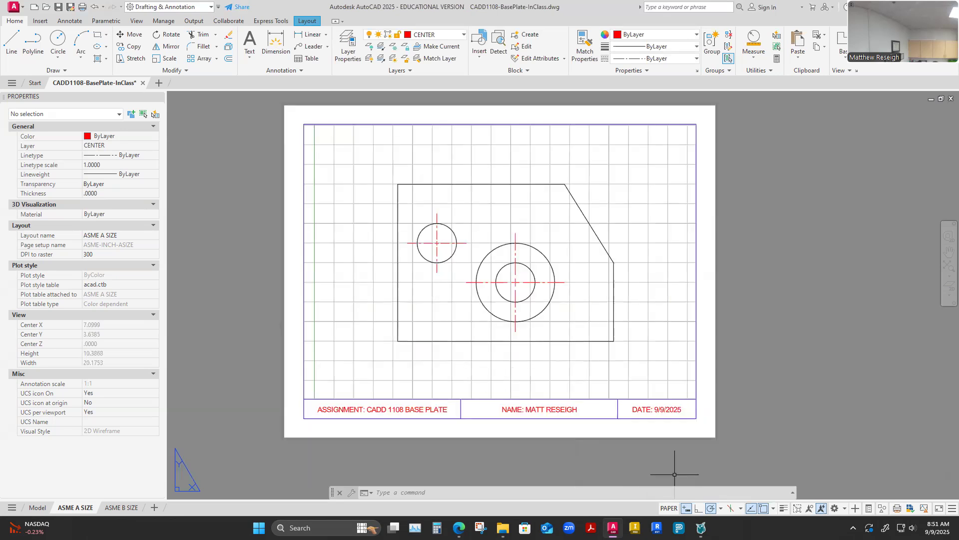